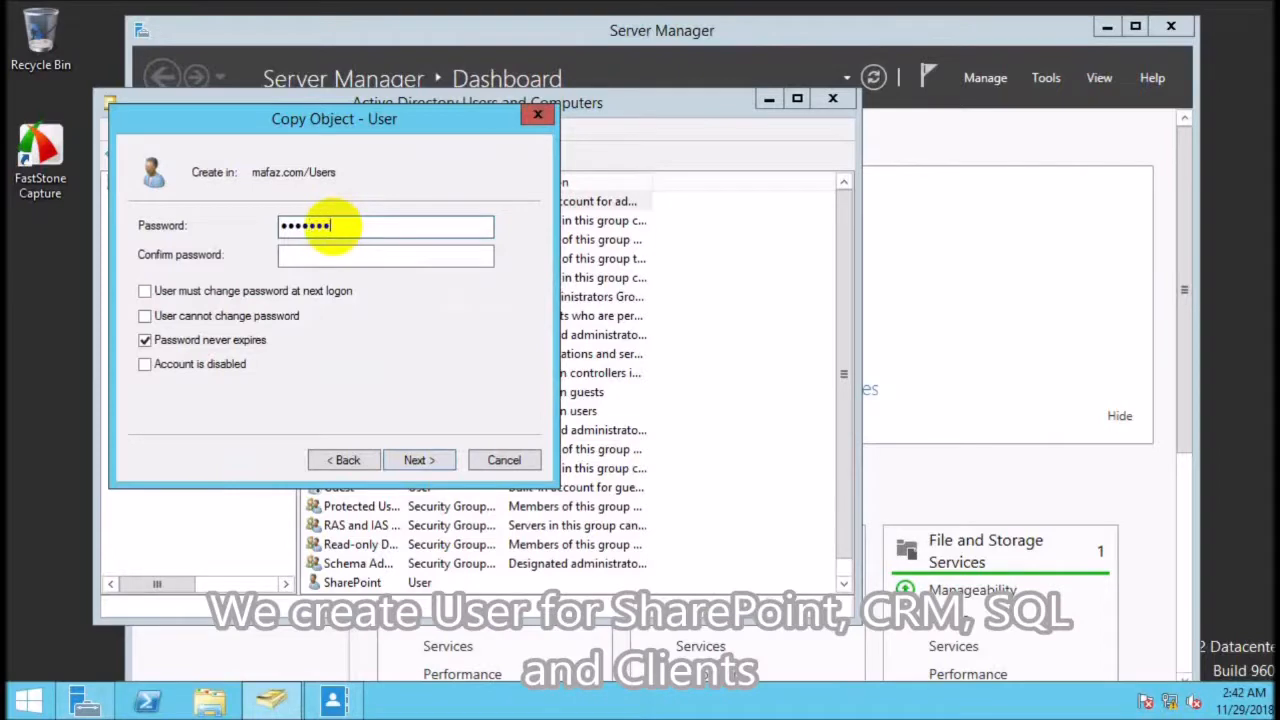
Step: Enter the account password again as confirmation for the copied user and finish creating the account
key("Tab")
type("••••••••")
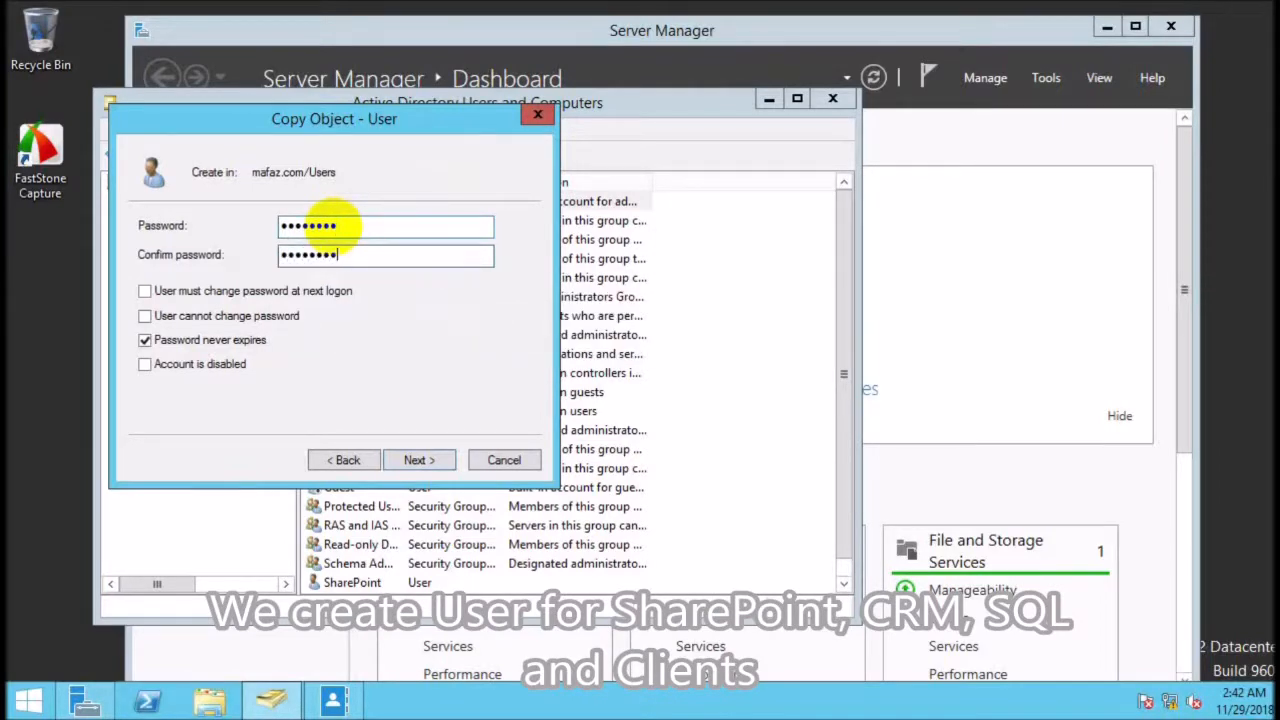
key("Return")
key("Return")
scroll(428, 337, "down", 1)
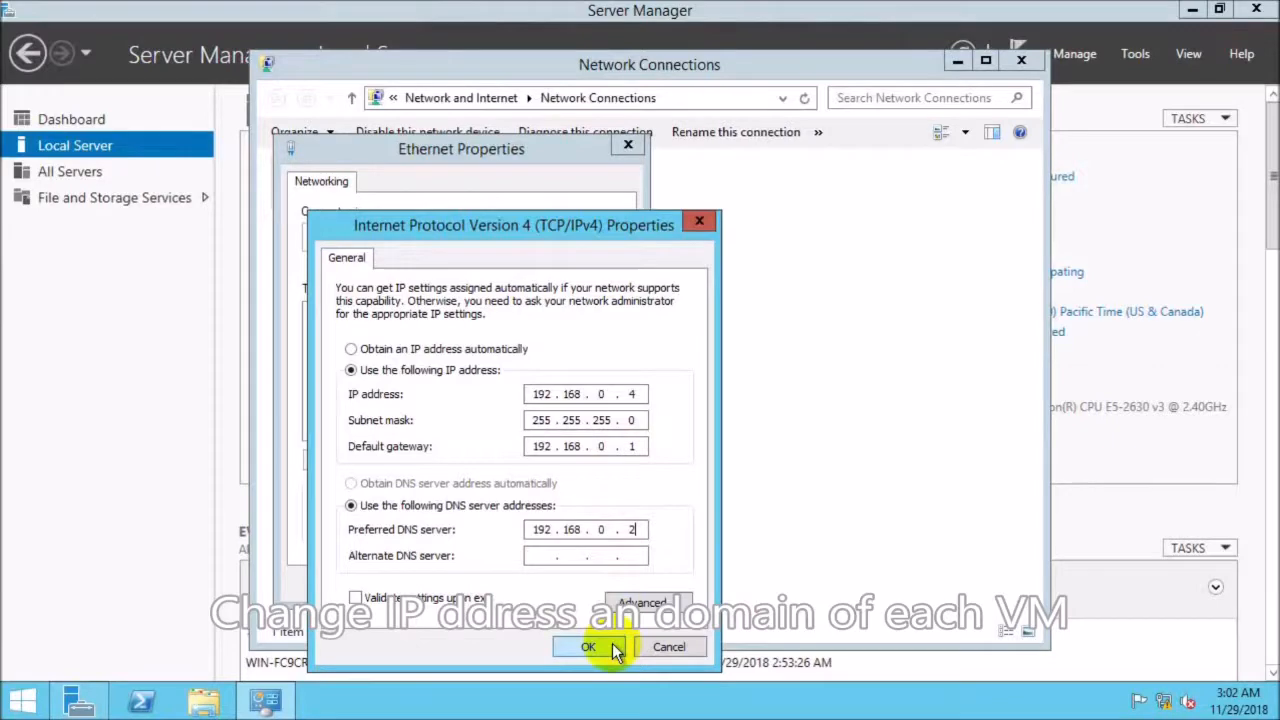
Step: Apply the static IPv4 settings with address 192.168.0.4 and preferred DNS 192.168.0.2, and close the Ethernet properties
left_click(612, 643)
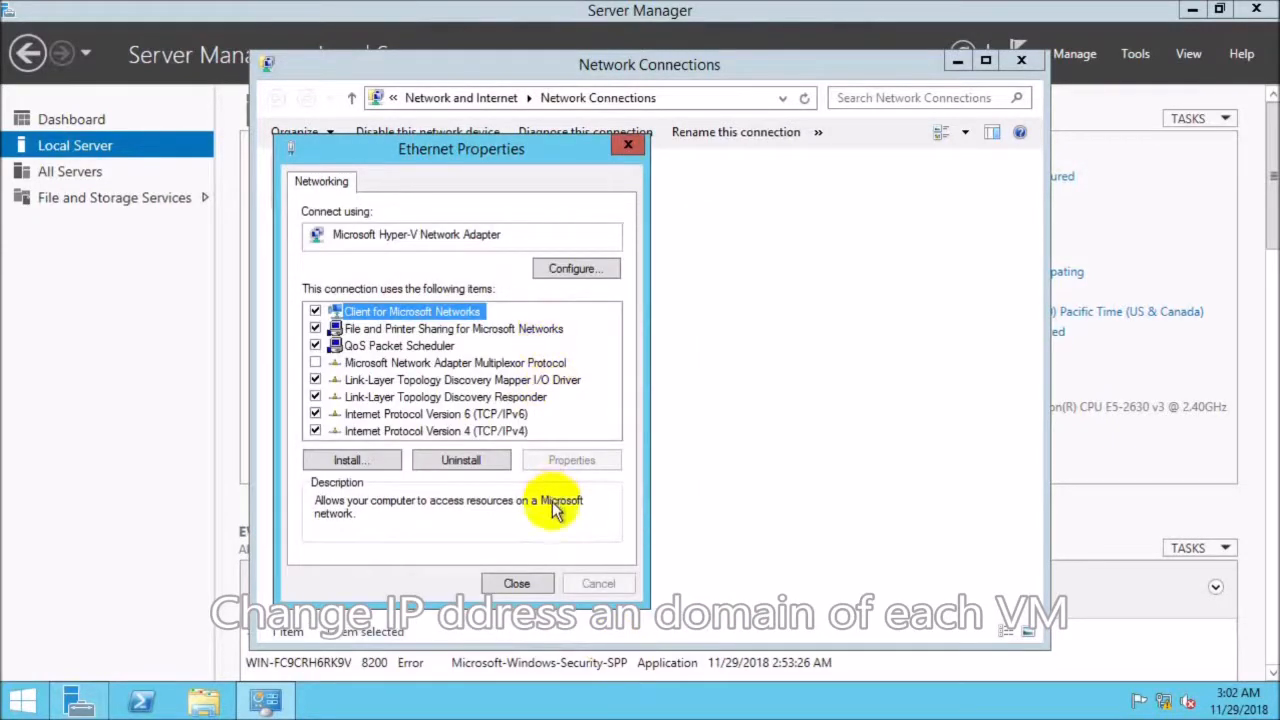
left_click(517, 583)
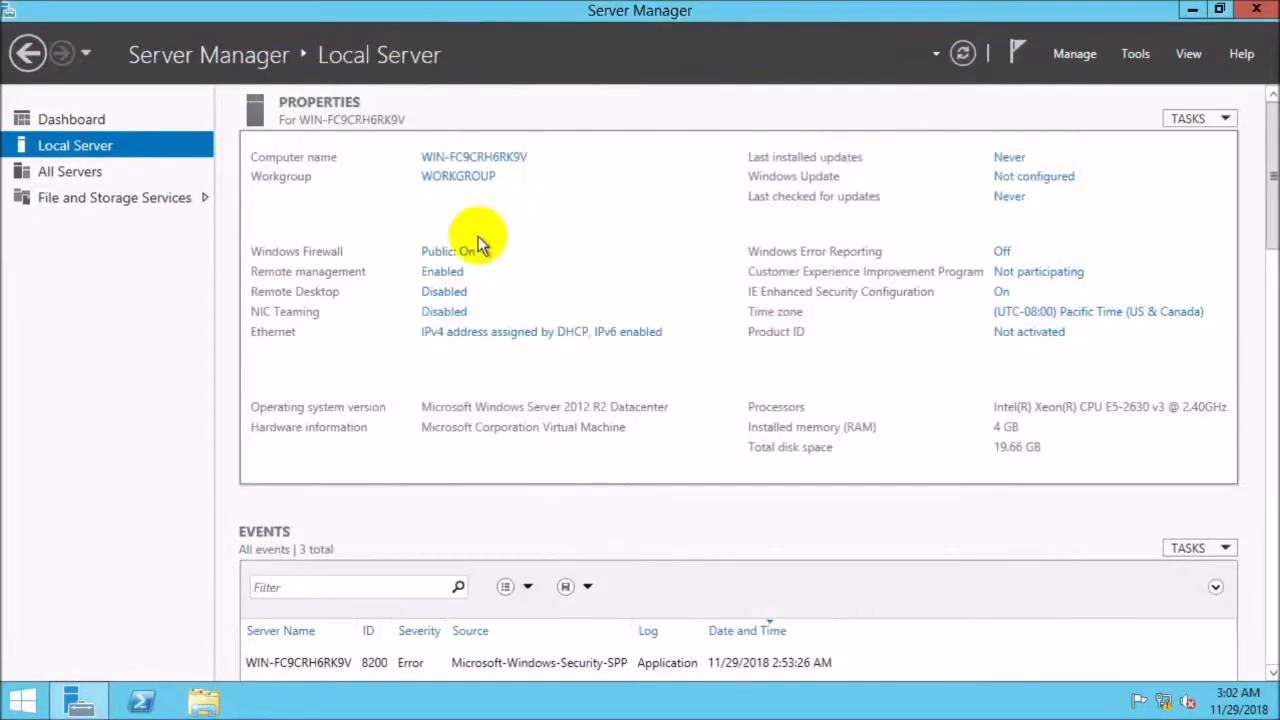
Step: Change the local server's computer name to CRM
left_click(474, 157)
left_click(380, 270)
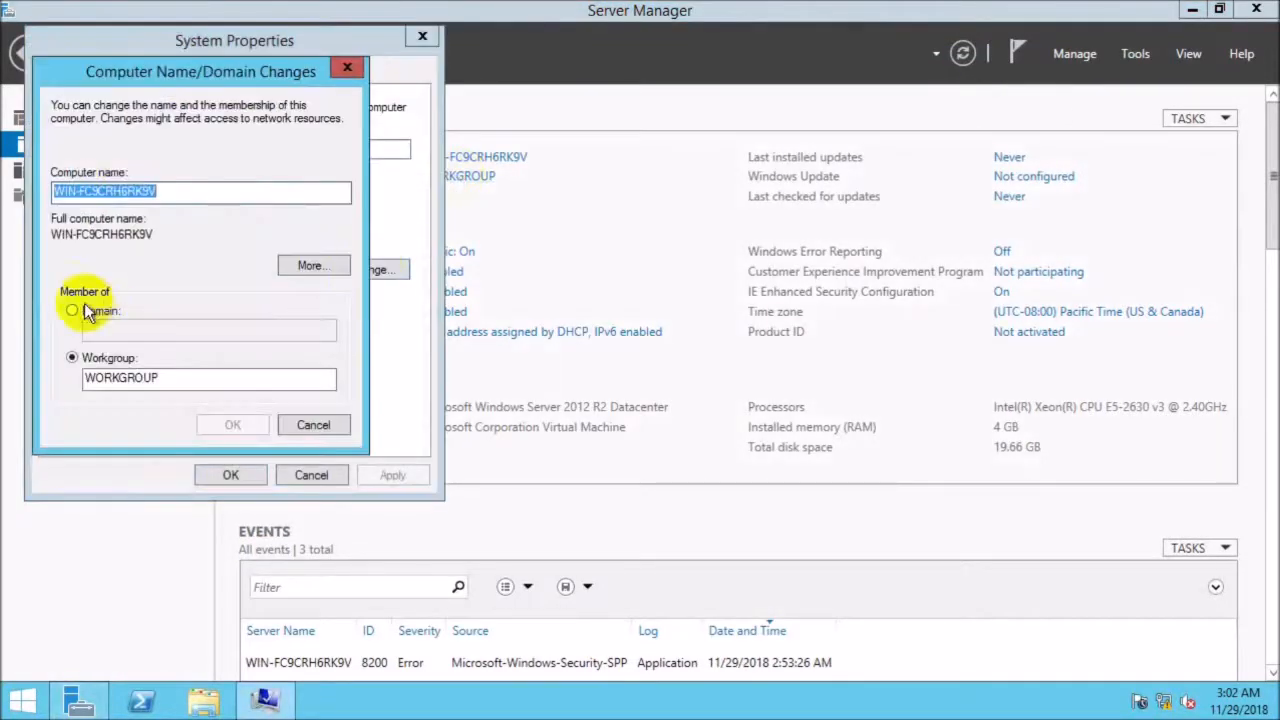
key("BackSpace")
type("CRM")
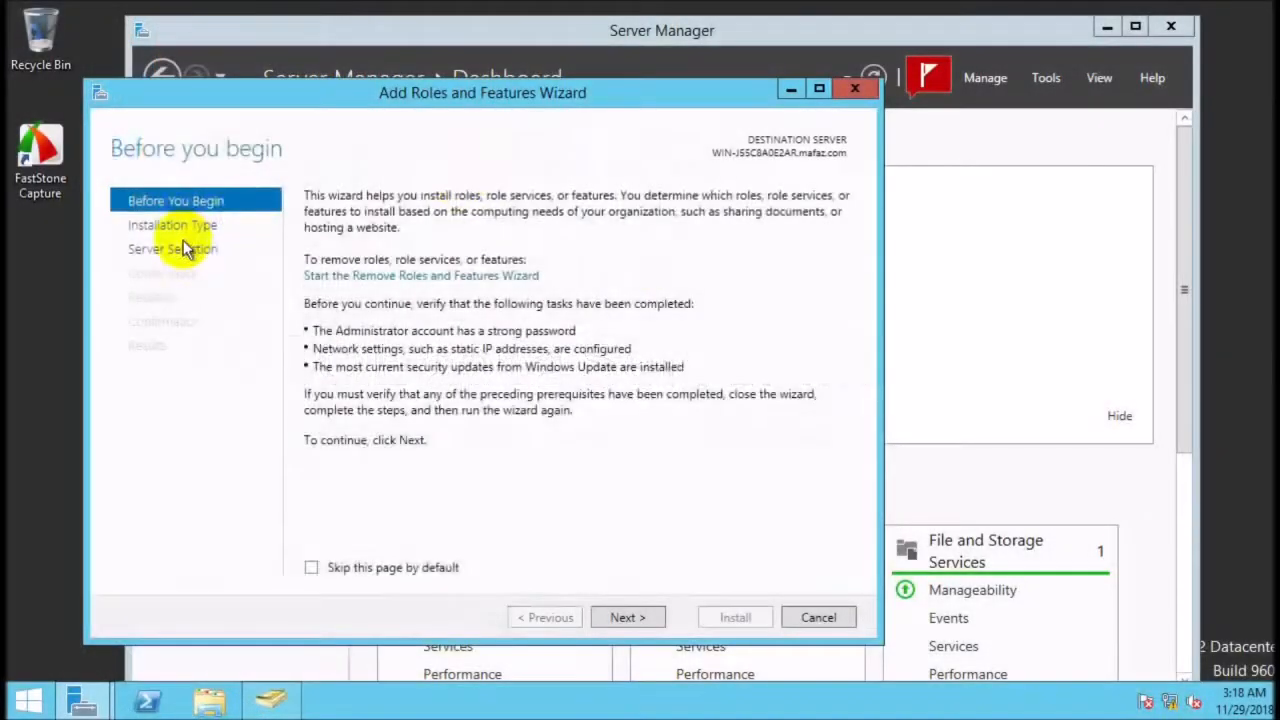
Step: Select .NET Framework 3.5 Features for installation and specify D:\sources\sxs as the alternate source path
left_click(175, 249)
left_click(183, 297)
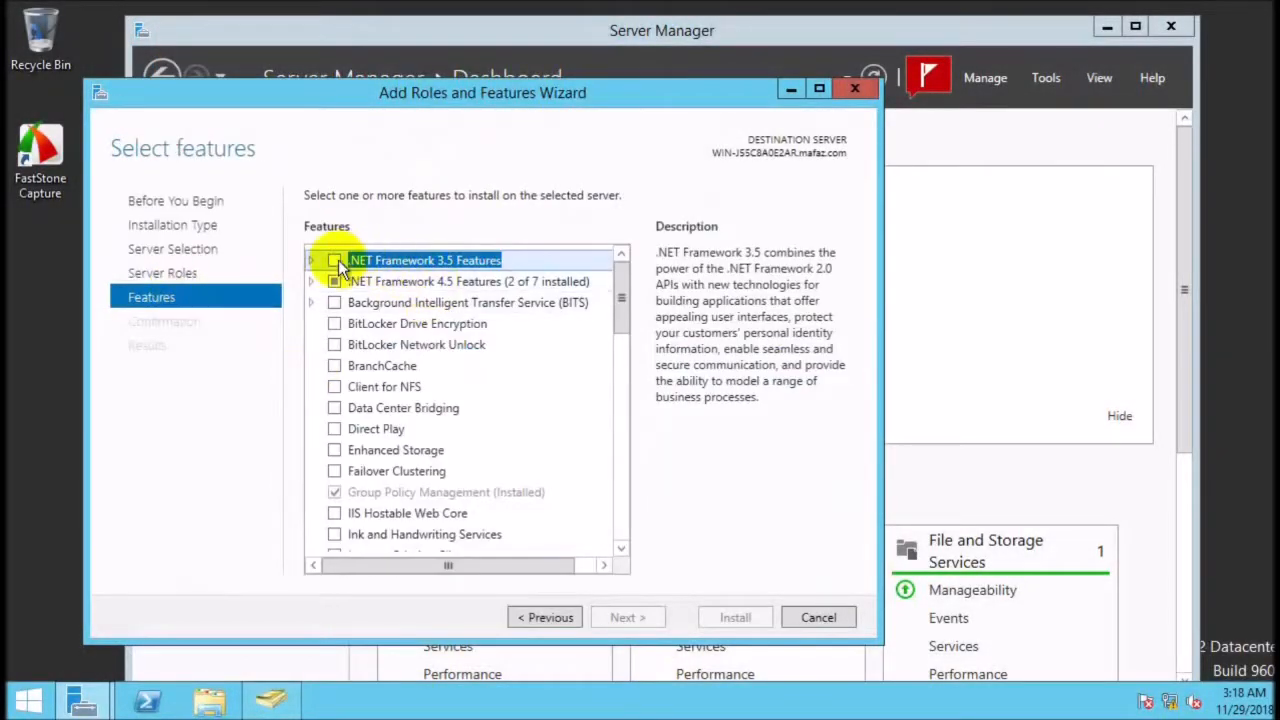
left_click(334, 260)
left_click(150, 321)
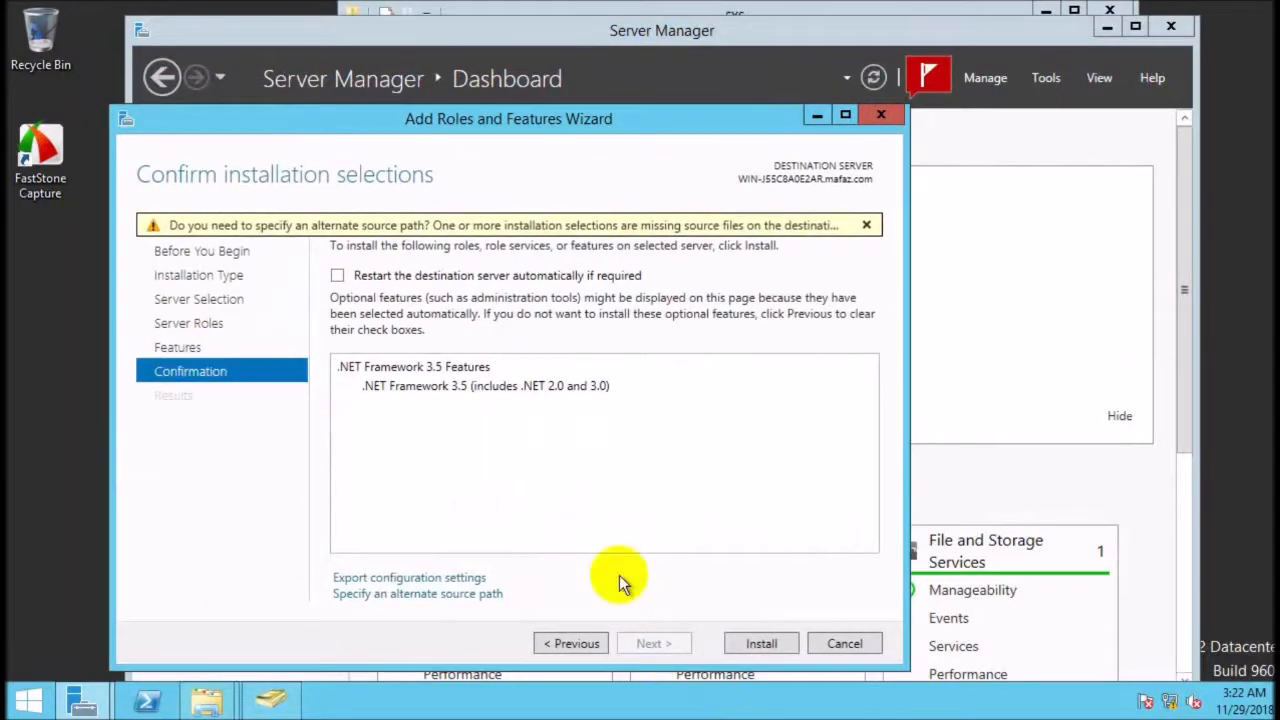
left_click(417, 593)
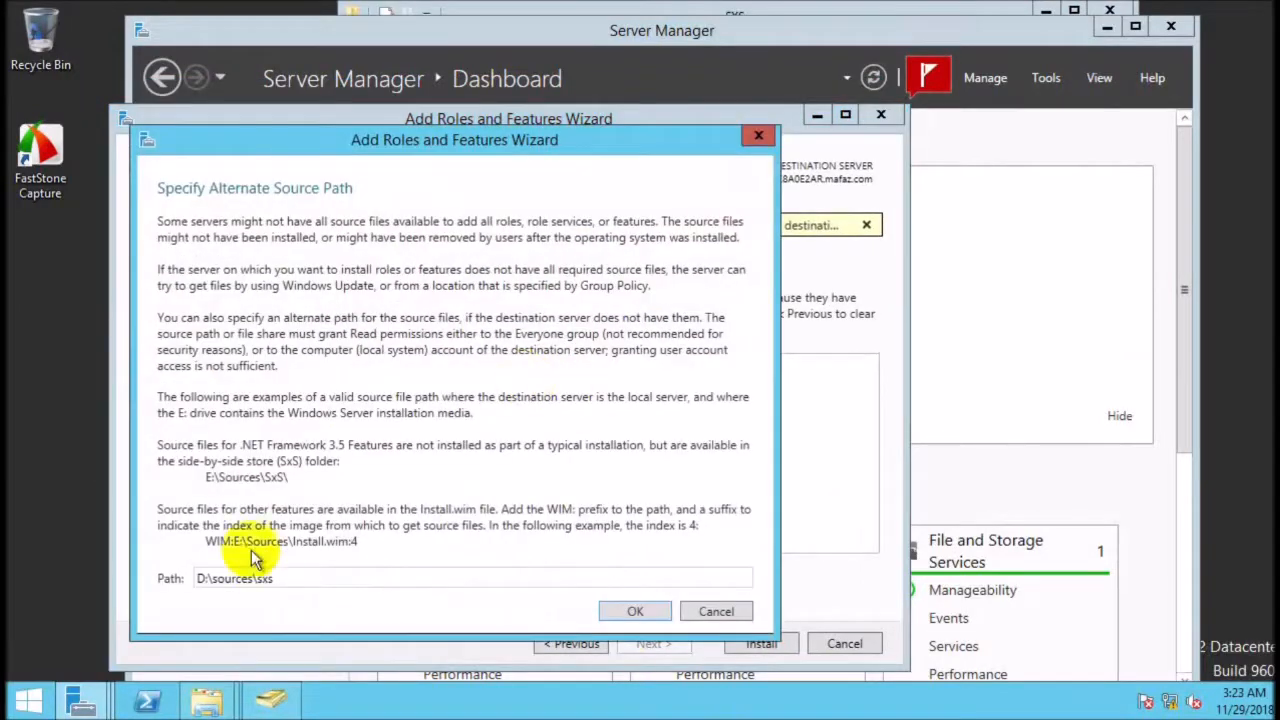
left_click(634, 608)
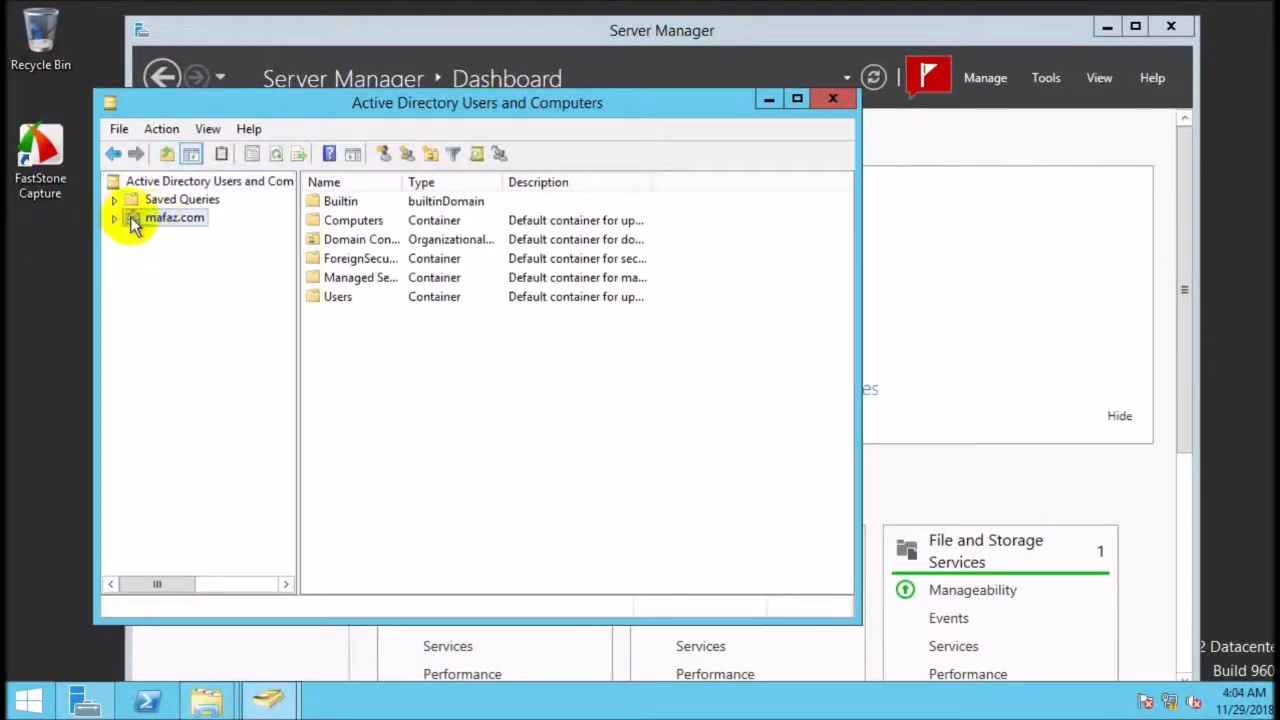
Step: Create an organizational unit named Service Accounts in the mafaz.com domain
left_click(115, 218)
right_click(126, 219)
mouse_move(250, 367)
left_click(450, 500)
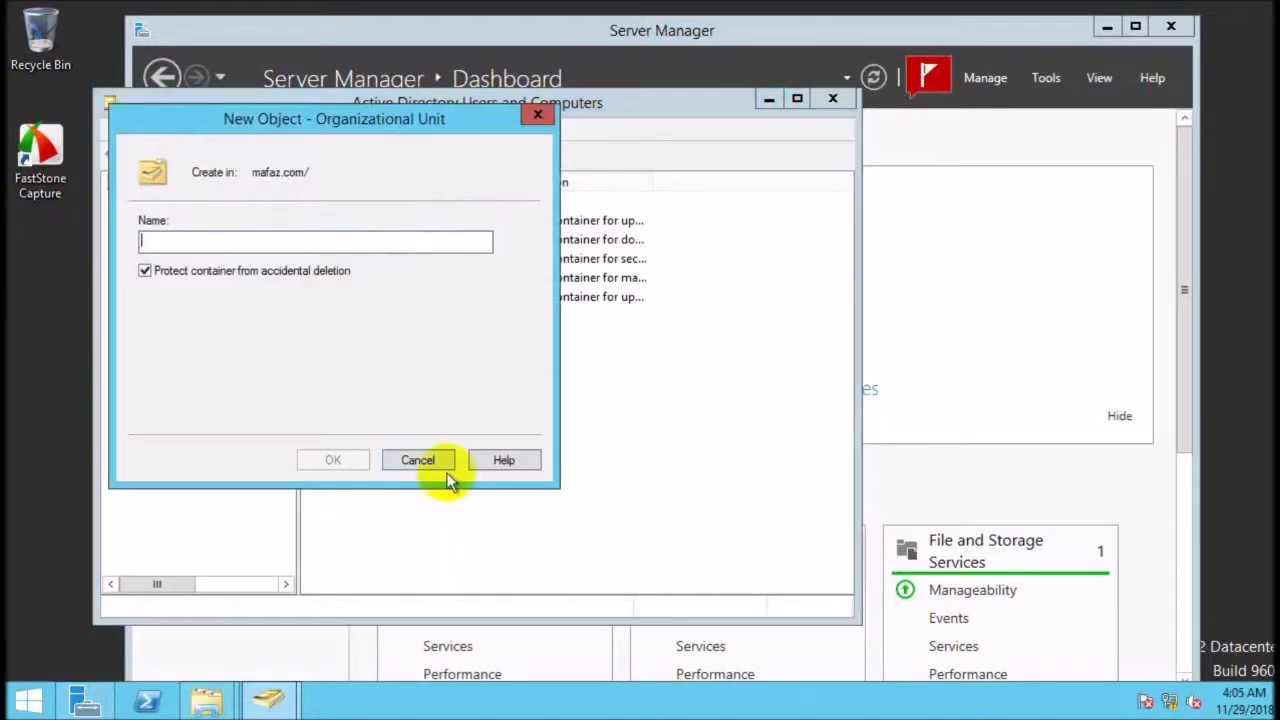
type("Service Accounts")
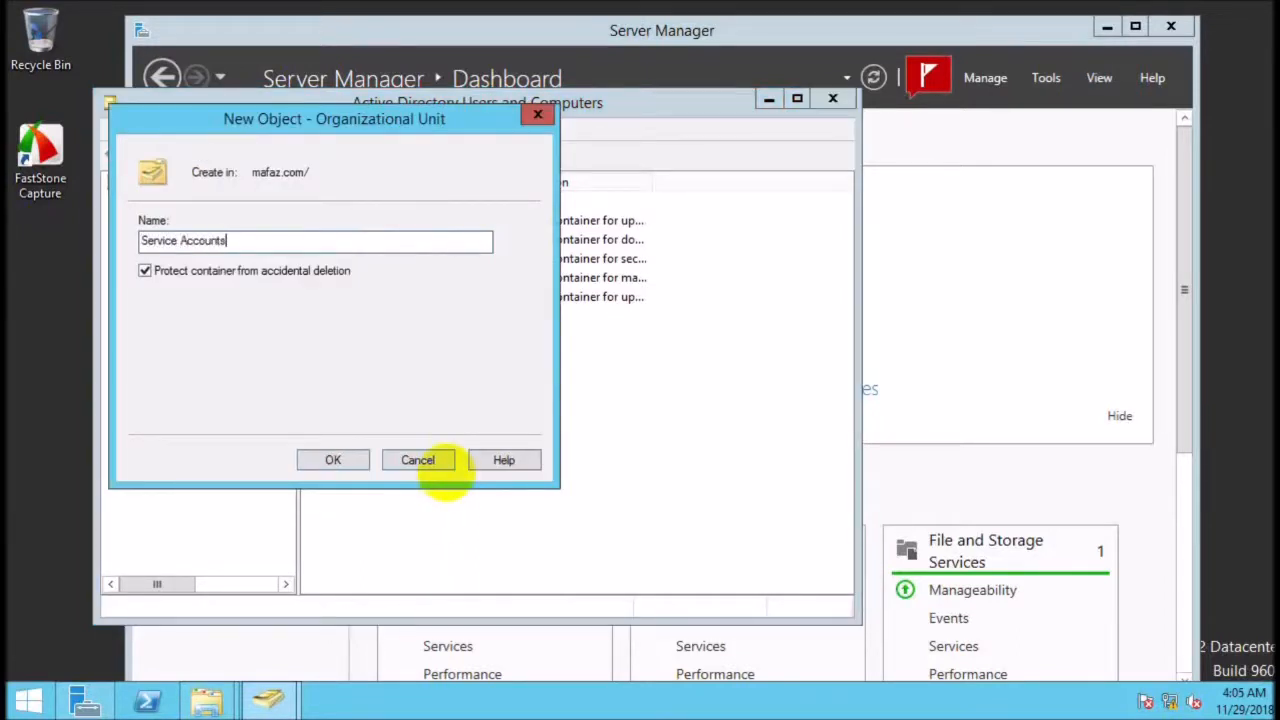
left_click(360, 462)
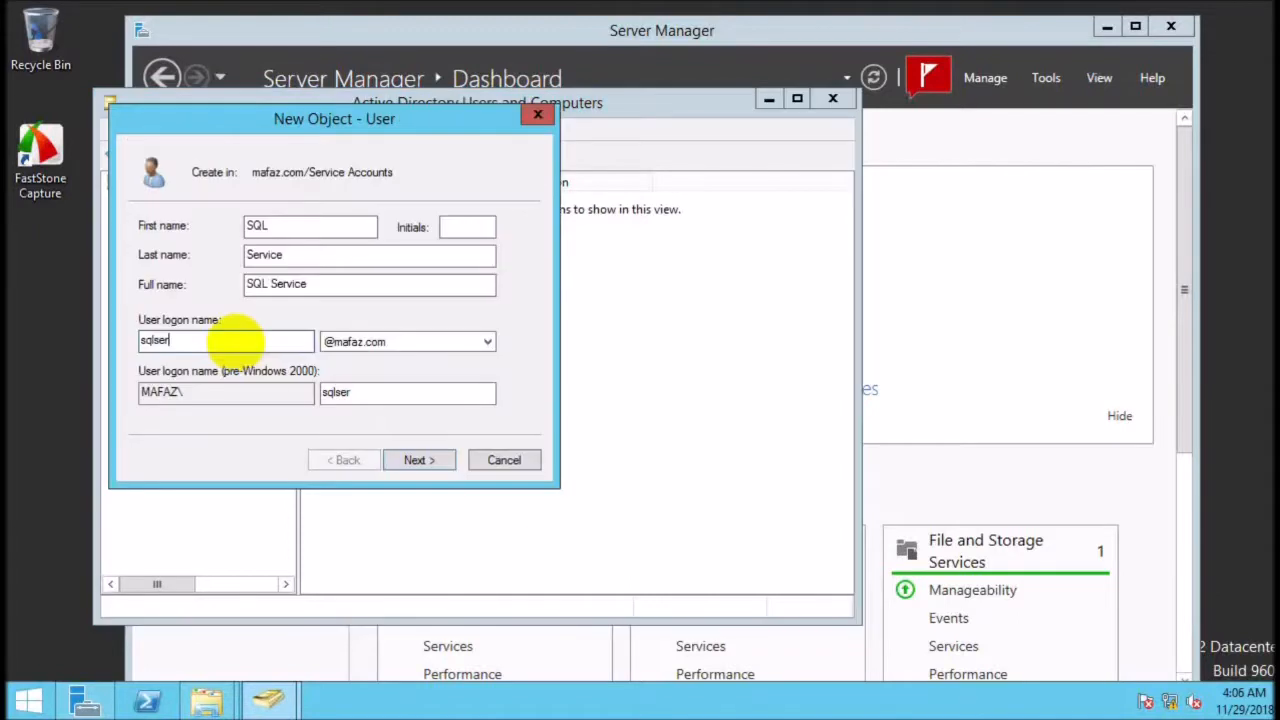
Step: Complete the SQL Service user's logon name as sqlservice
type("ice")
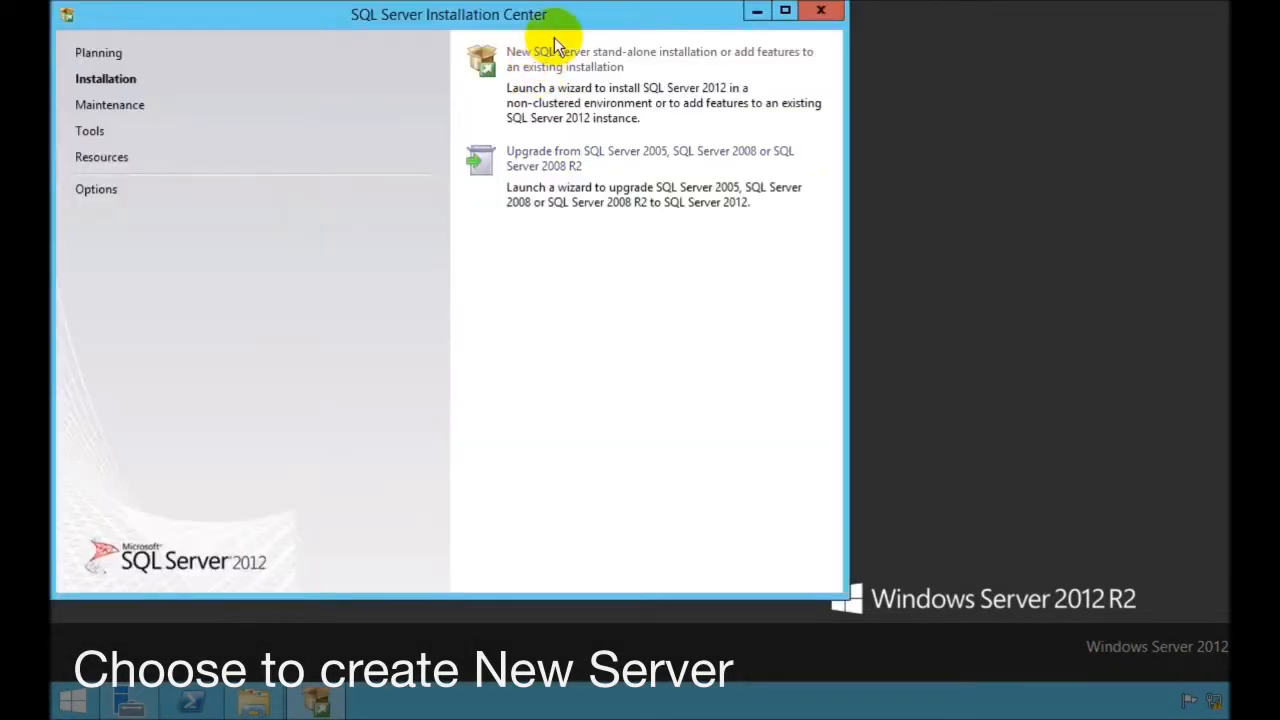
Step: Accept the SQL Server 2012 license terms and exclude product updates from the setup
left_click_drag(555, 18, 660, 31)
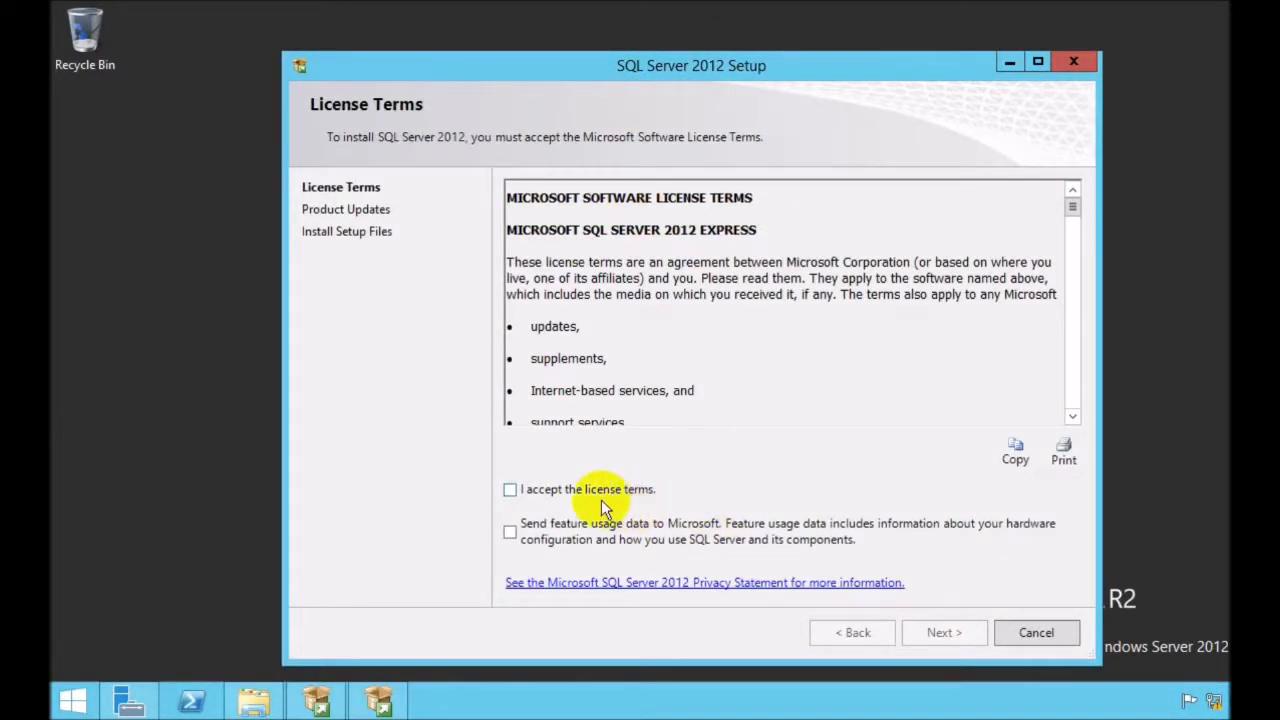
left_click(583, 492)
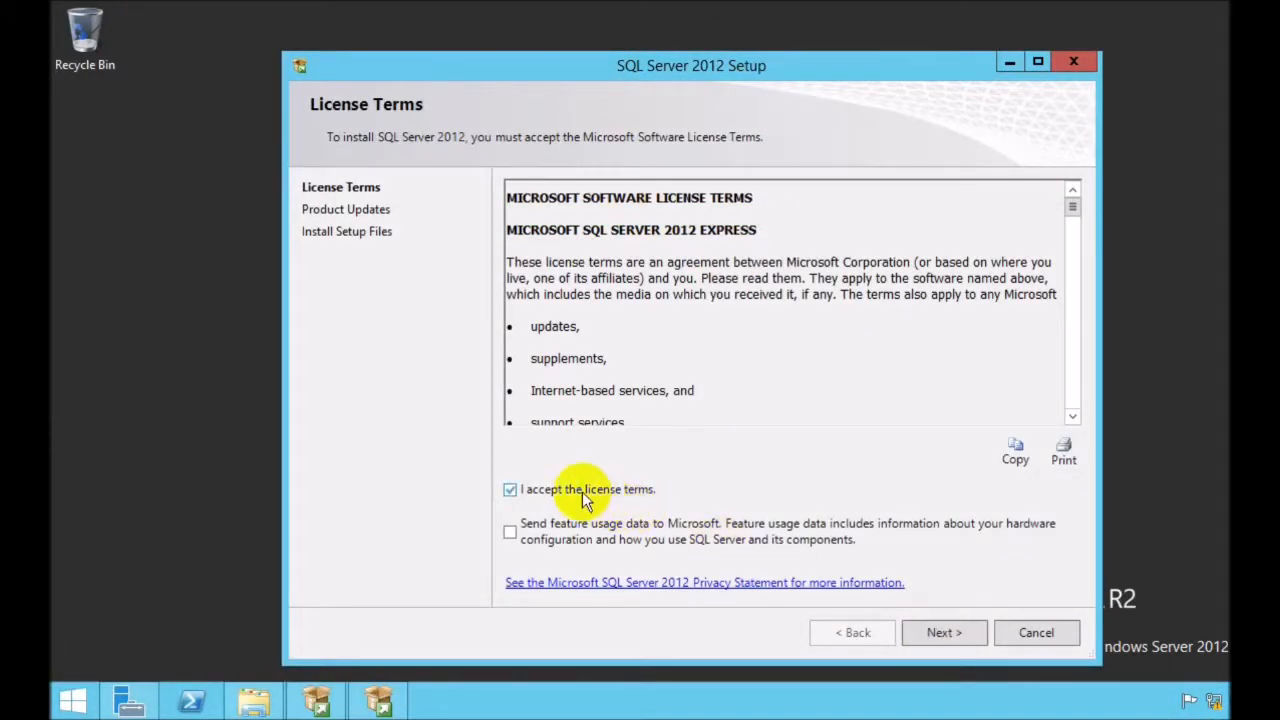
left_click(949, 628)
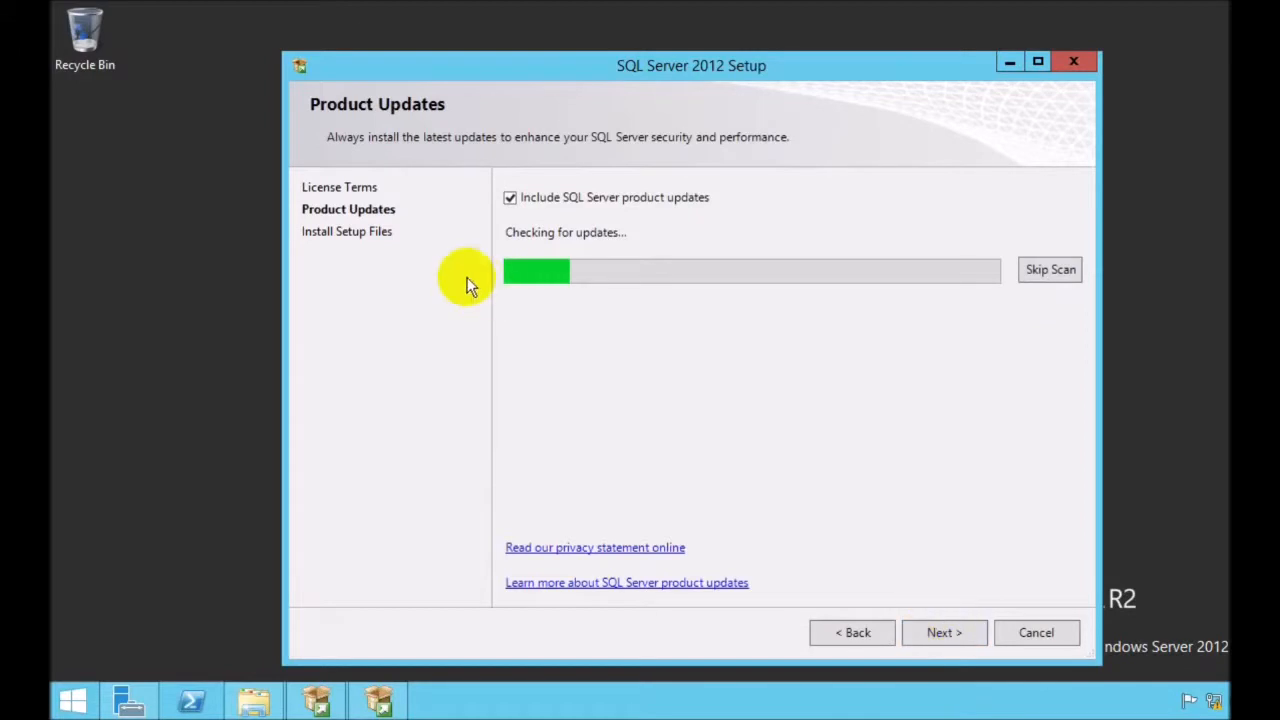
left_click(510, 198)
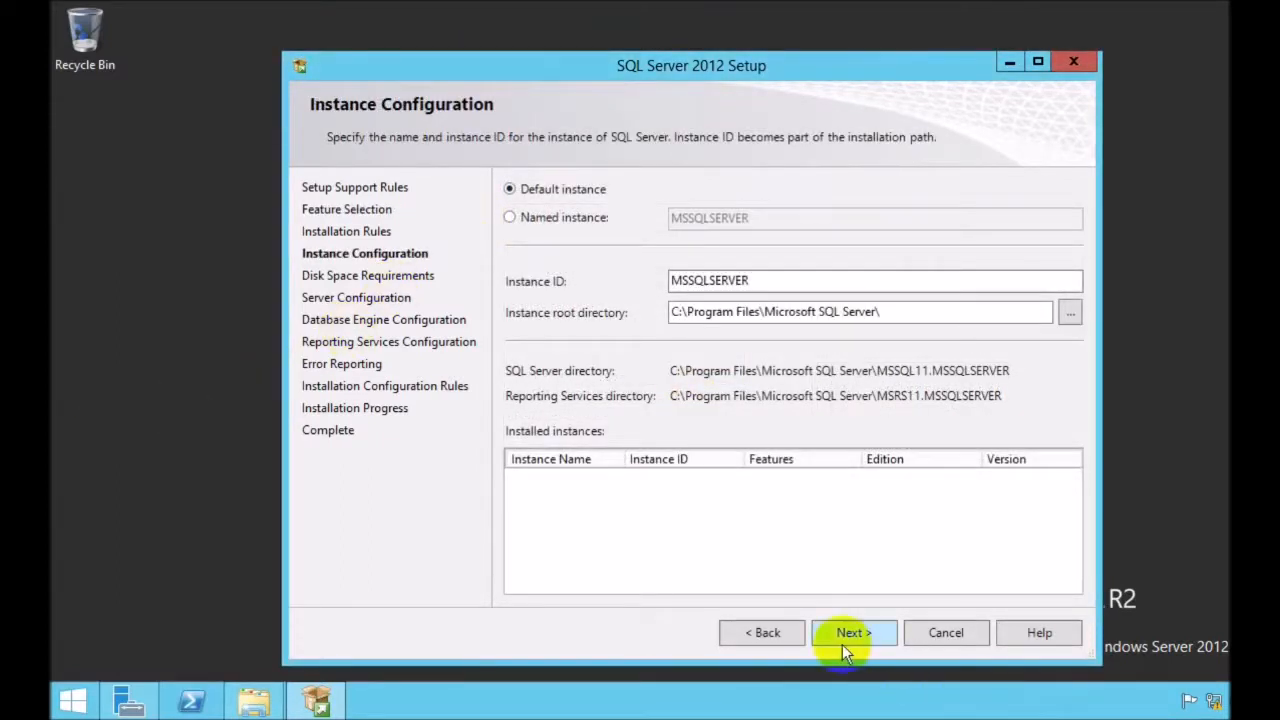
Step: Complete the SQL Server 2012 setup with the default instance MSSQLSERVER and Windows authentication mode
left_click(842, 634)
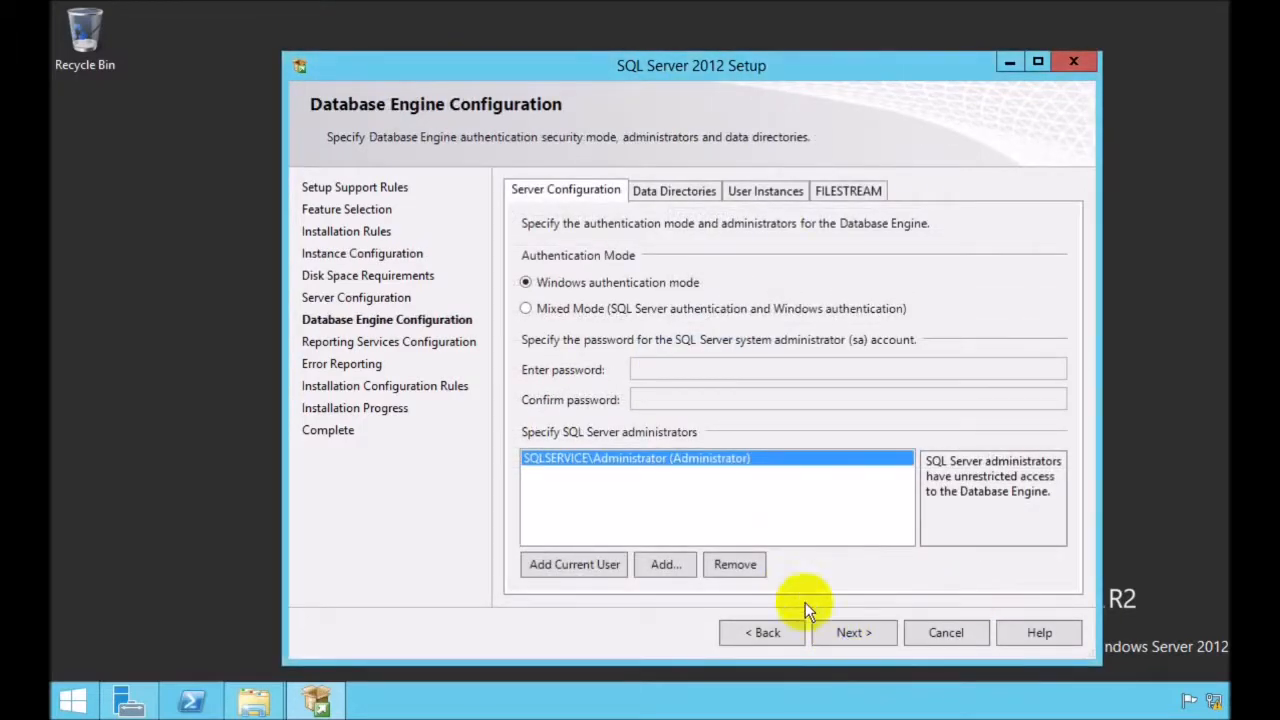
left_click(880, 633)
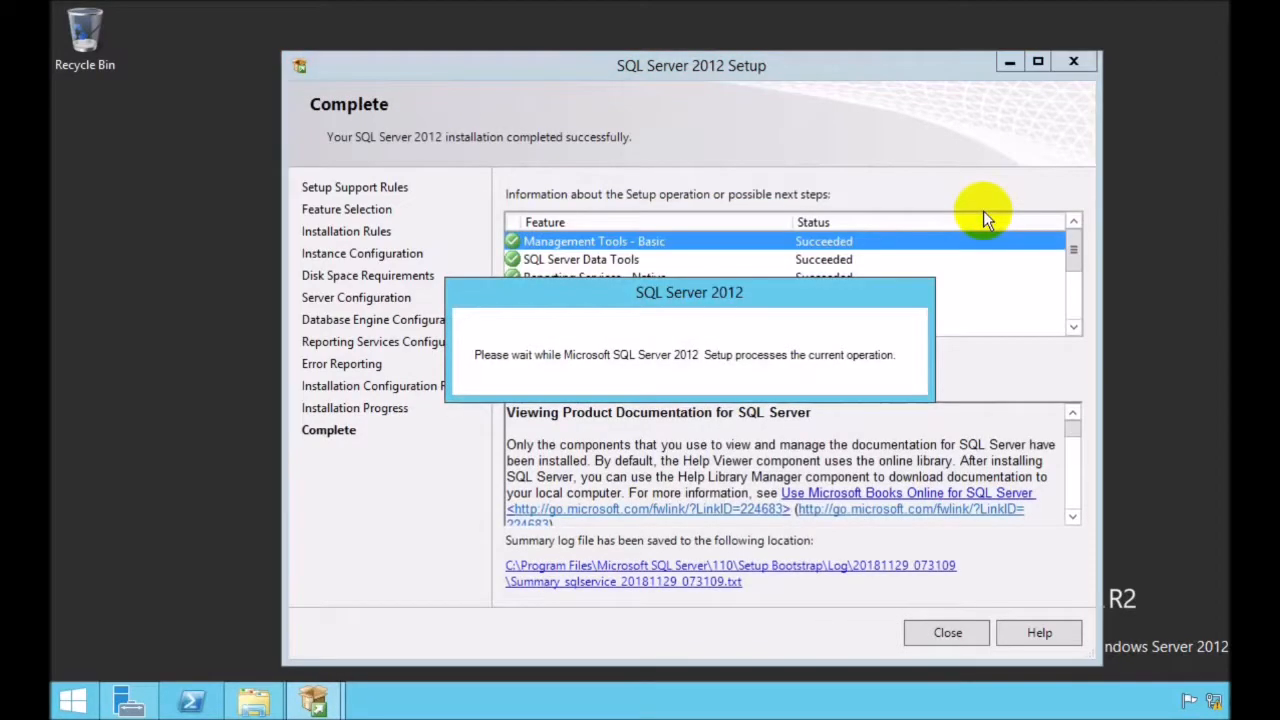
left_click(946, 631)
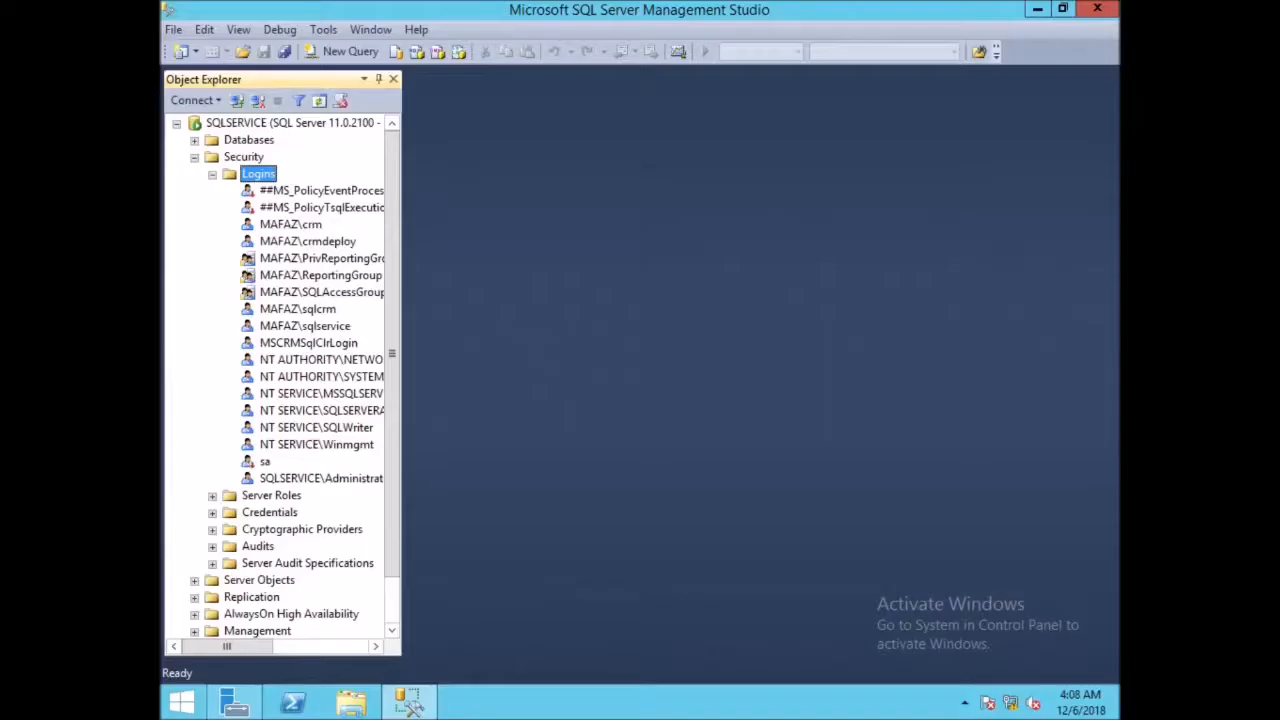
Step: Start a new SQL Server login and paste mafaz\sharepoint as its login name, using Windows authentication
right_click(284, 172)
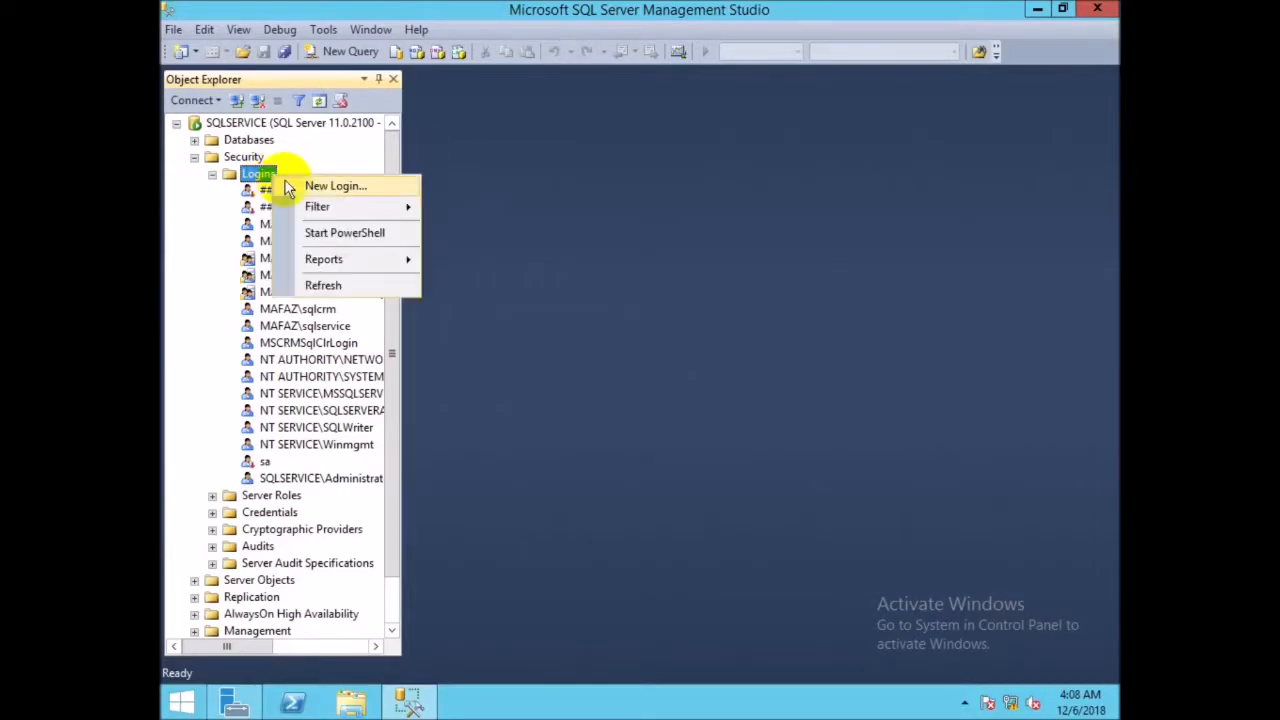
left_click(330, 186)
right_click(667, 128)
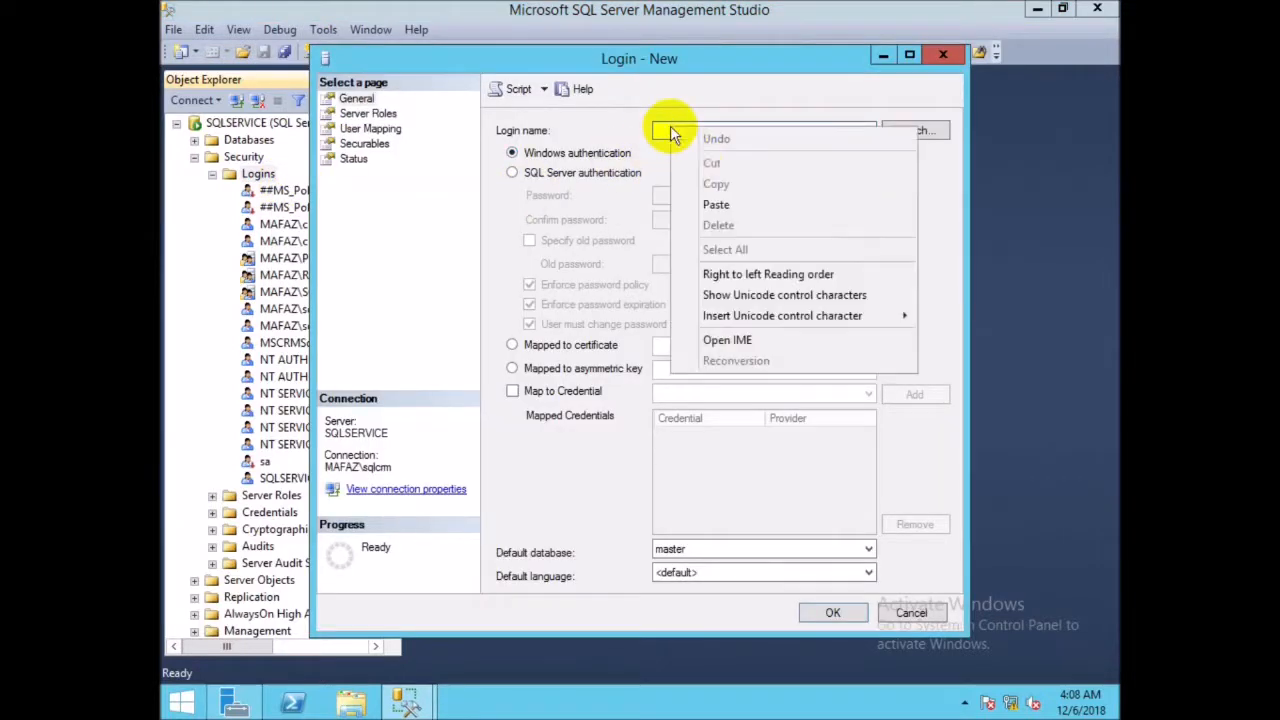
left_click(712, 204)
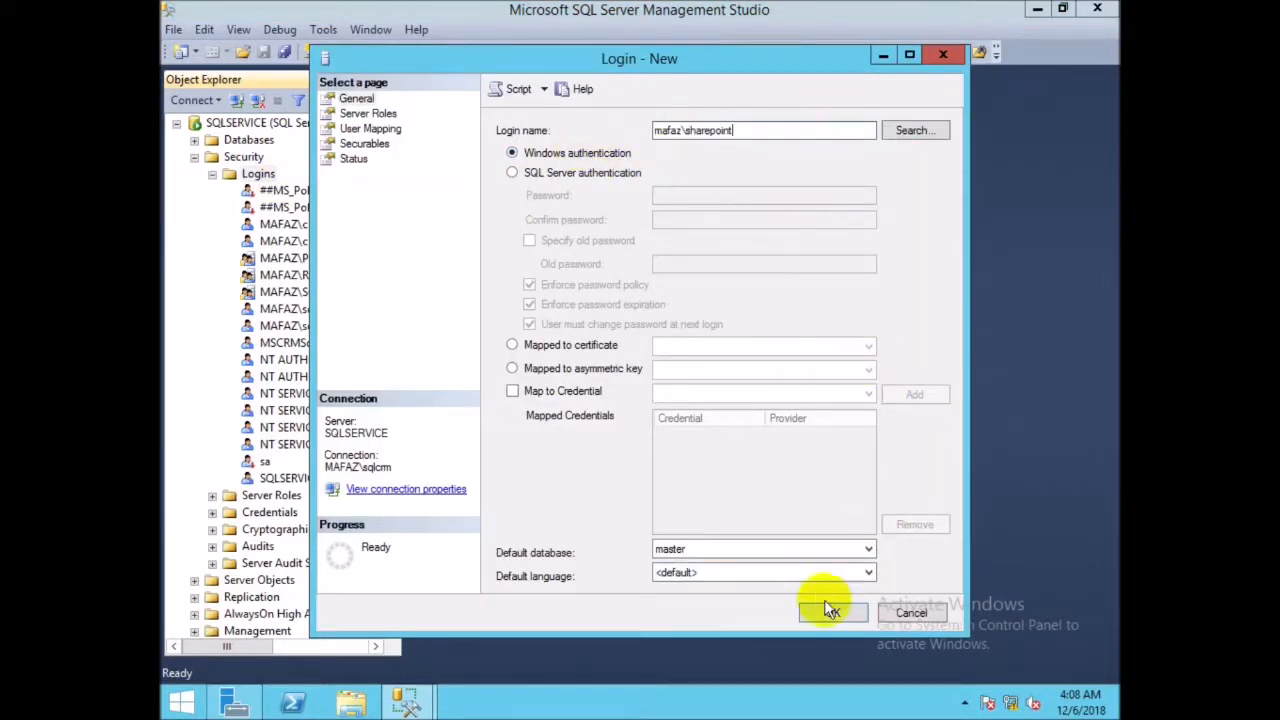
Step: Grant the new login the sysadmin server role and create it
left_click(369, 128)
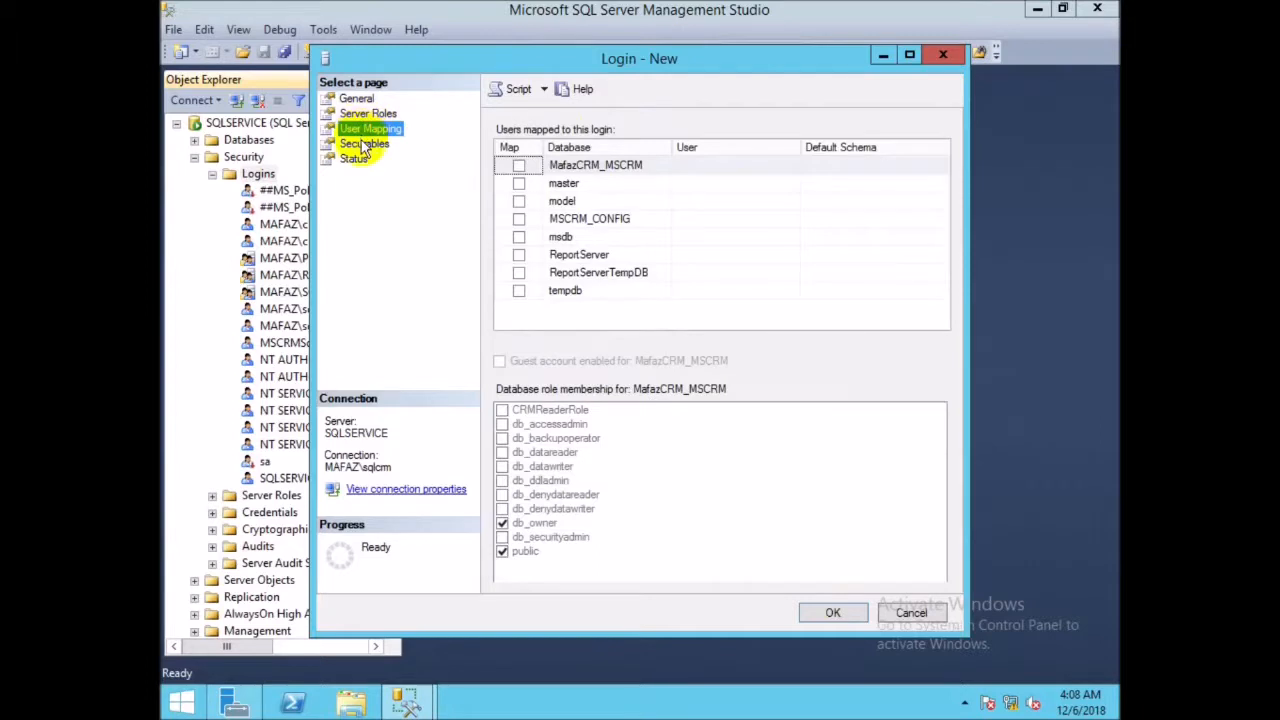
left_click(368, 114)
left_click(503, 301)
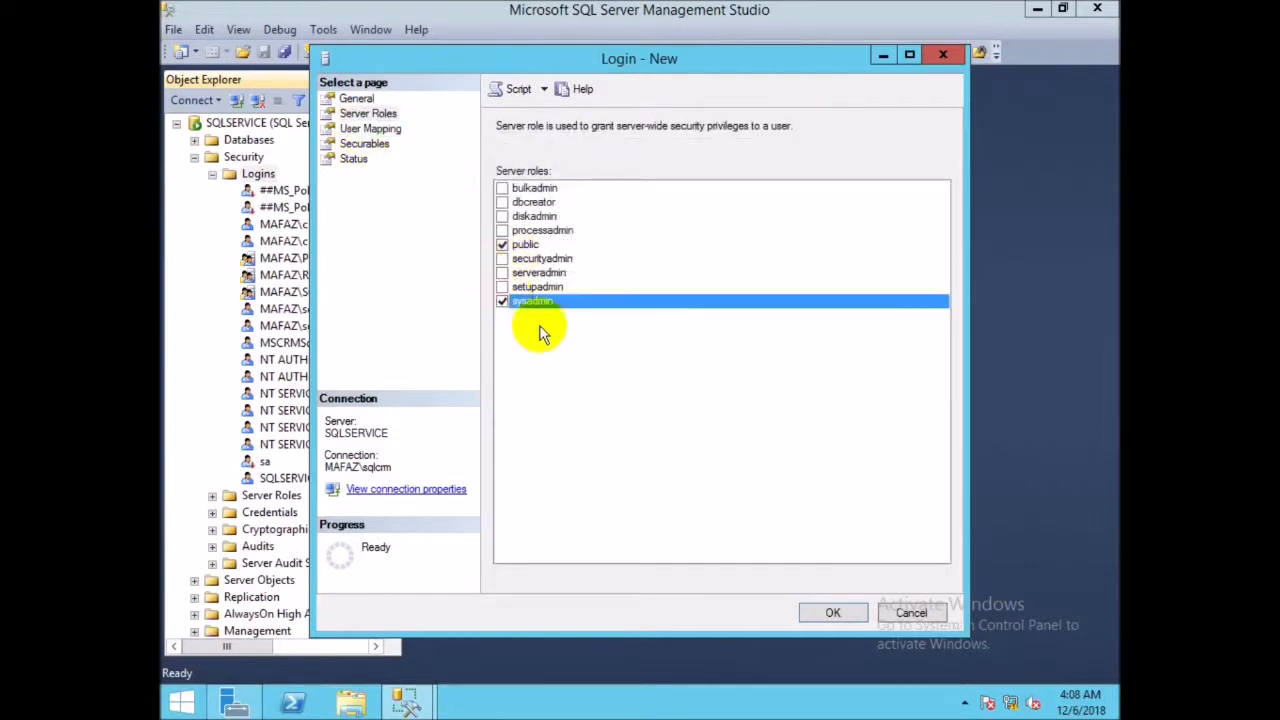
left_click(826, 610)
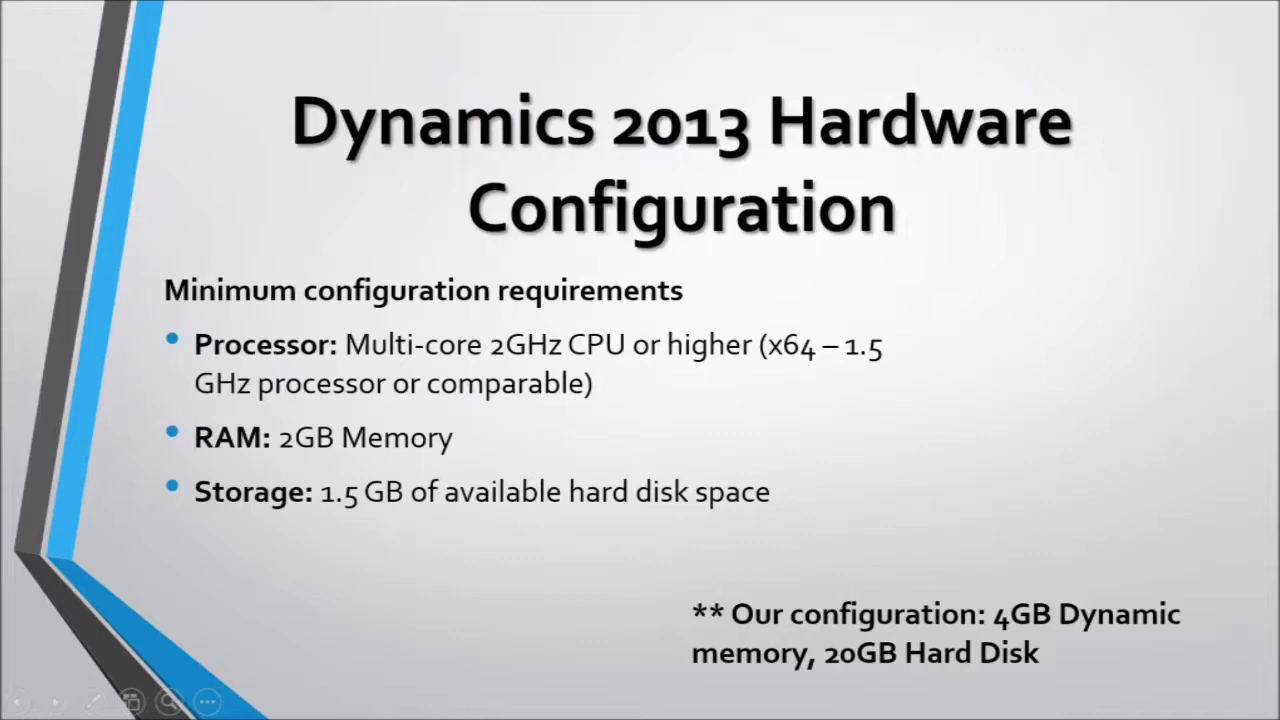
key("Right")
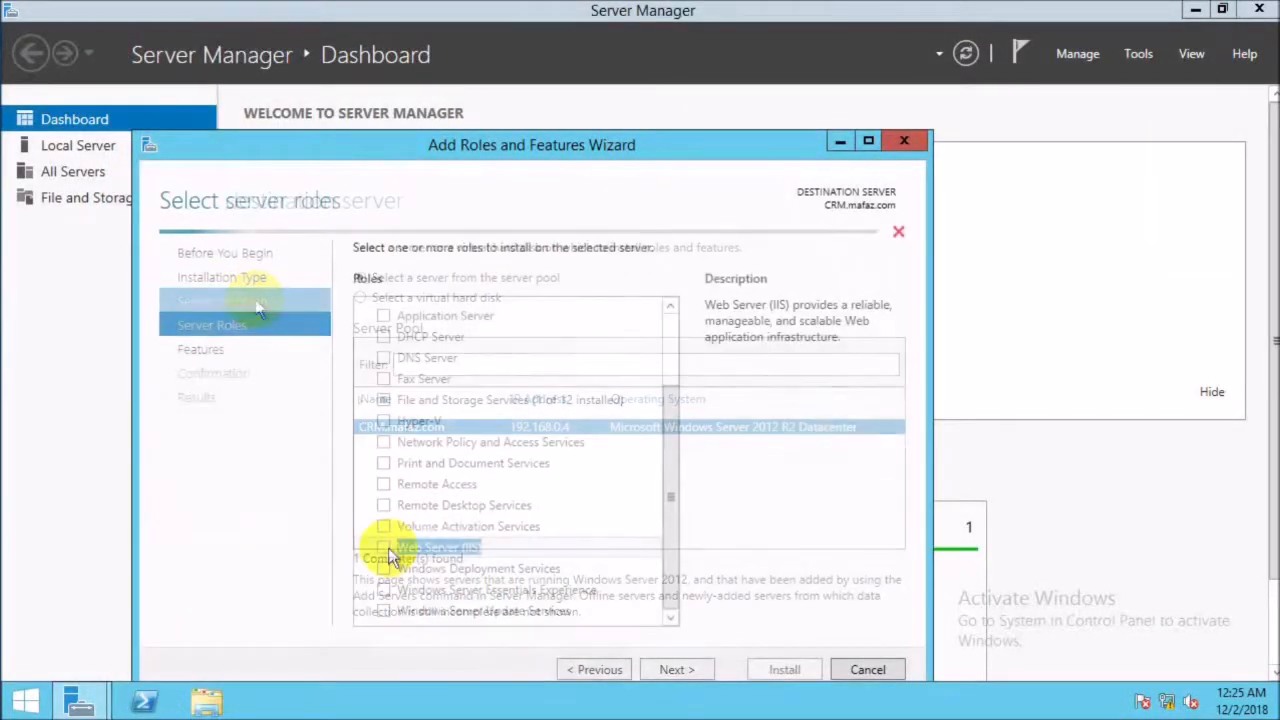
Step: Select the Web Server (IIS) role for installation on CRM.mafaz.com
left_click(386, 543)
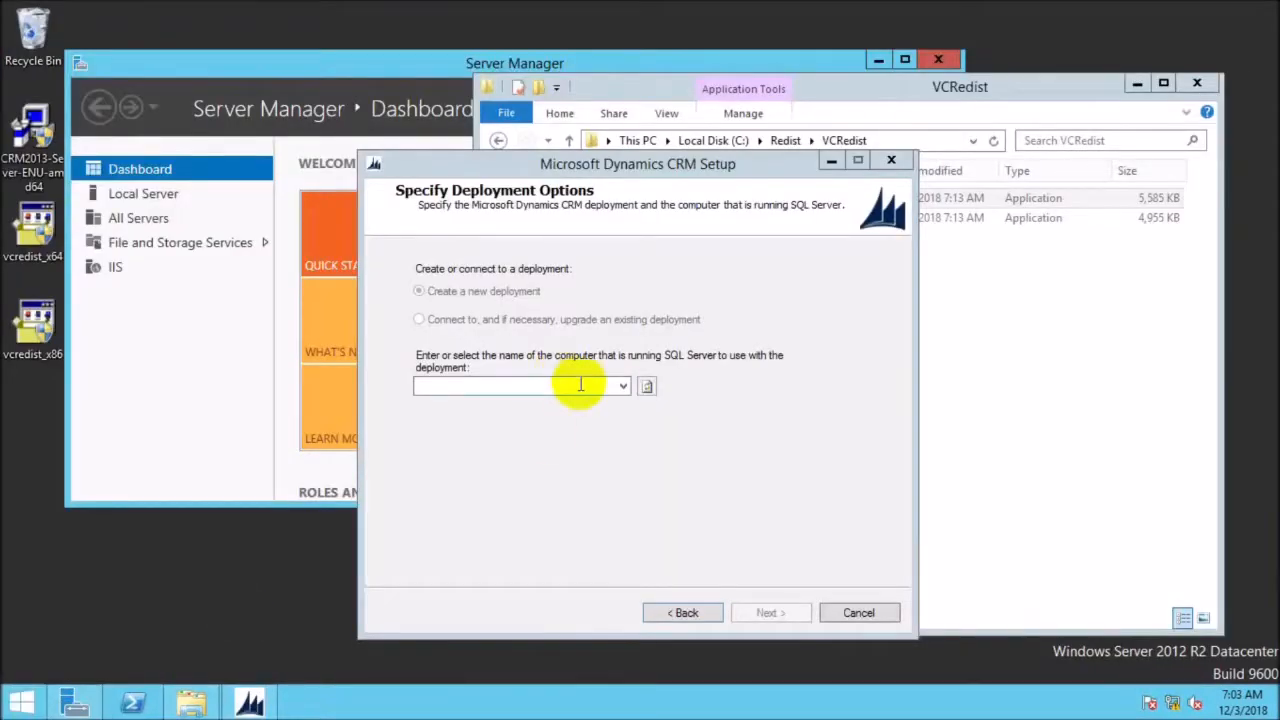
Step: Specify SQLSERVICE as the SQL Server computer for a new Dynamics CRM deployment
right_click(580, 385)
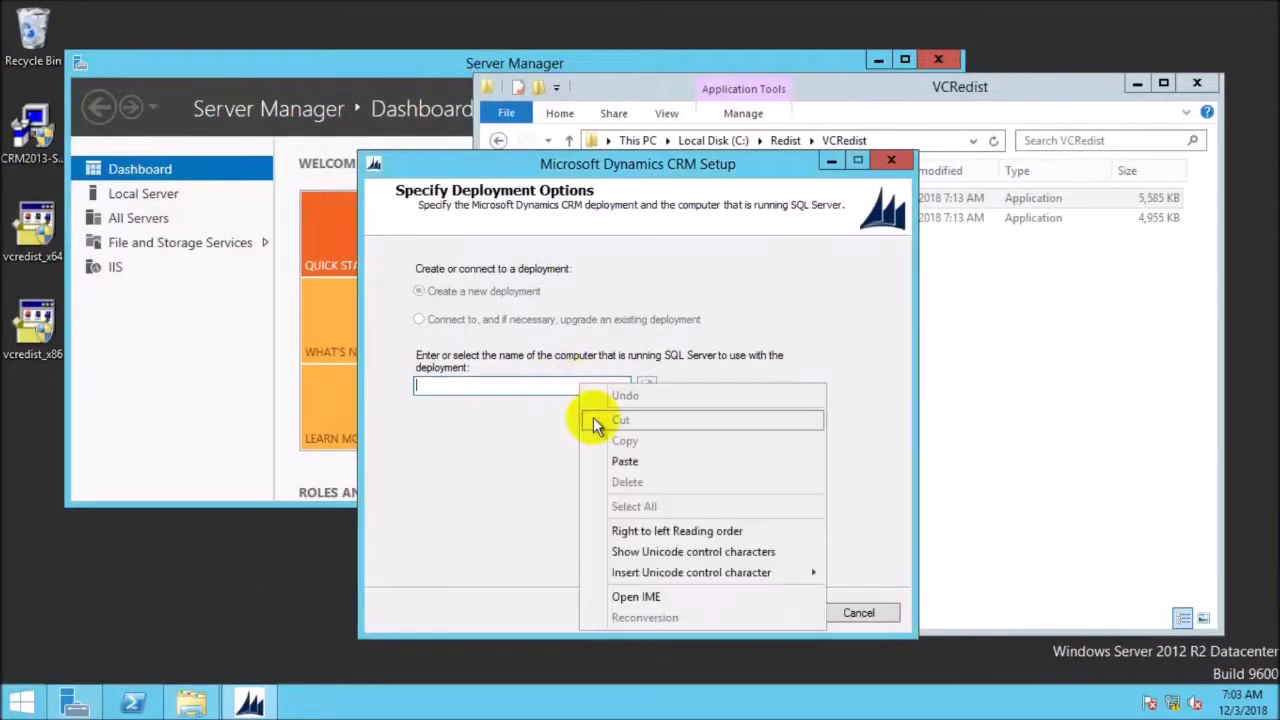
left_click(624, 460)
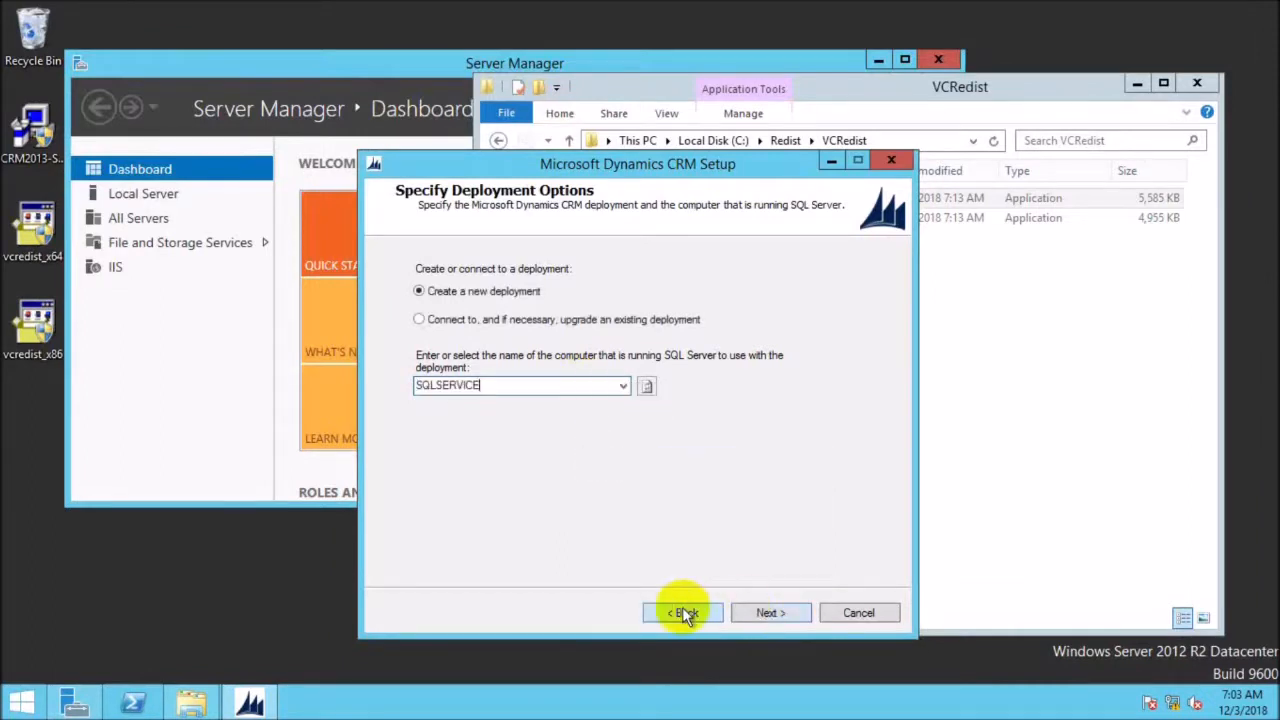
left_click(745, 612)
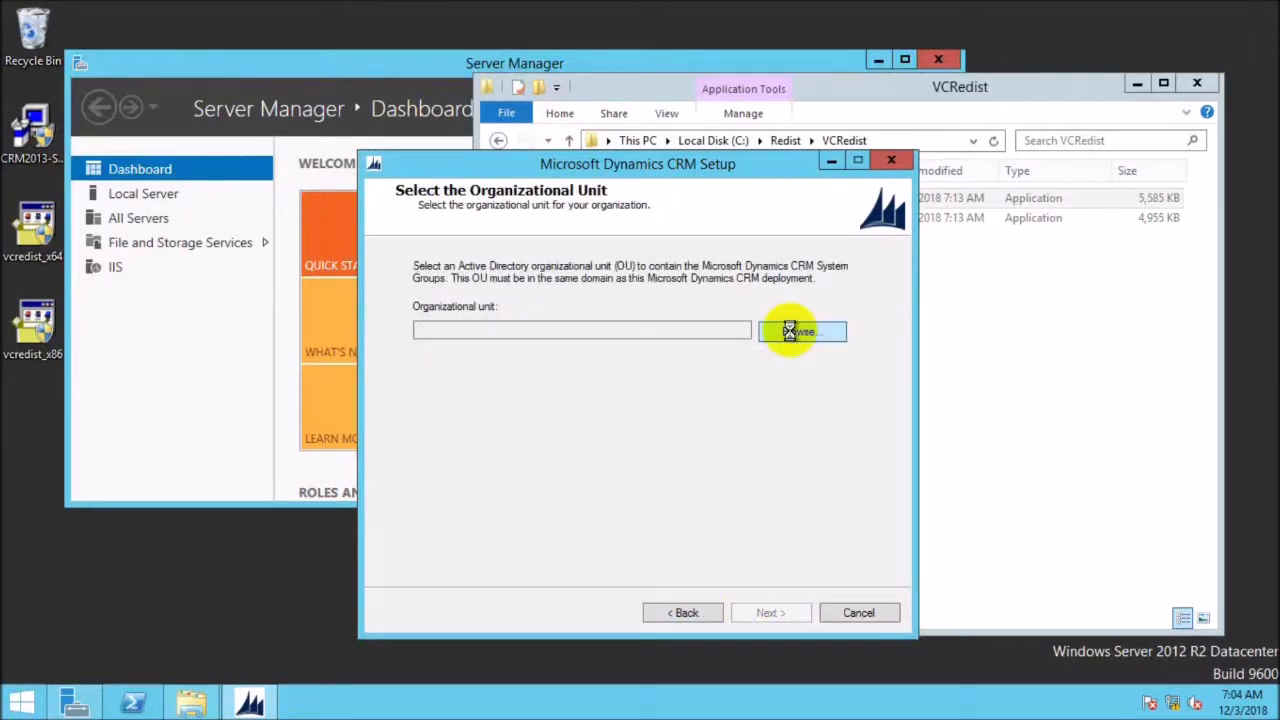
Step: Choose the Service Accounts organizational unit for the CRM system groups and continue the setup
left_click(800, 331)
left_click(546, 386)
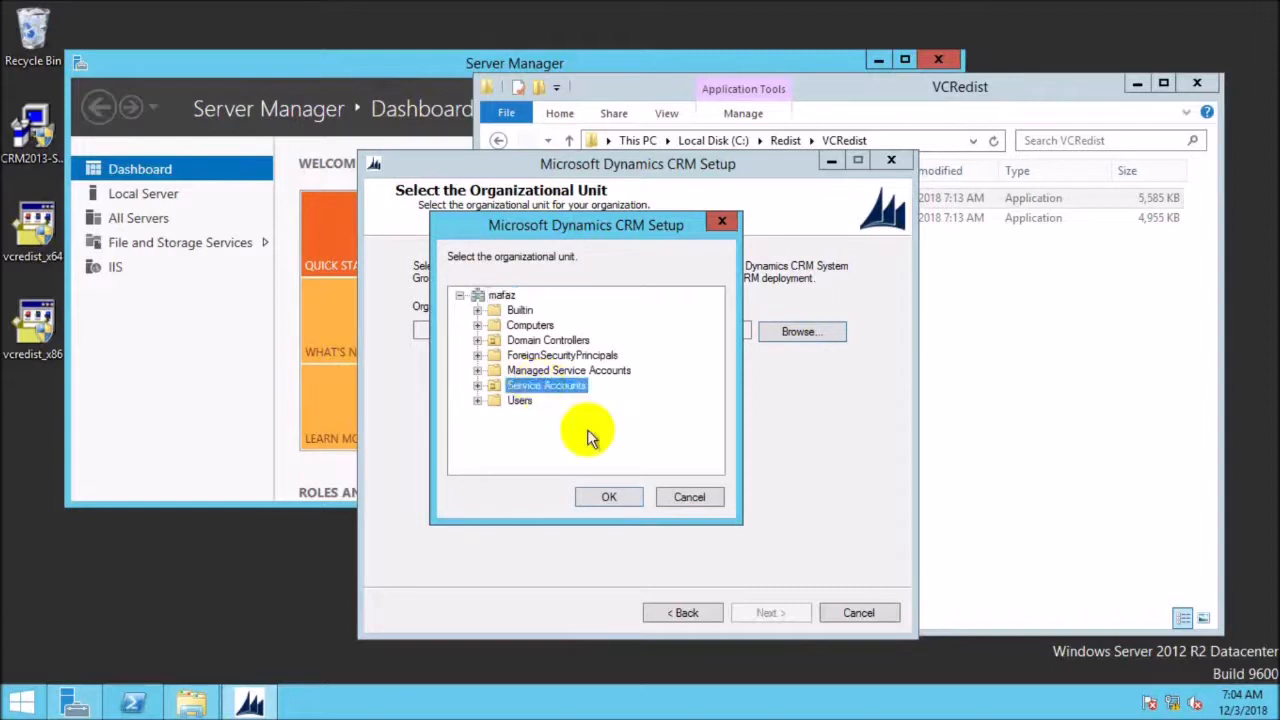
left_click(609, 497)
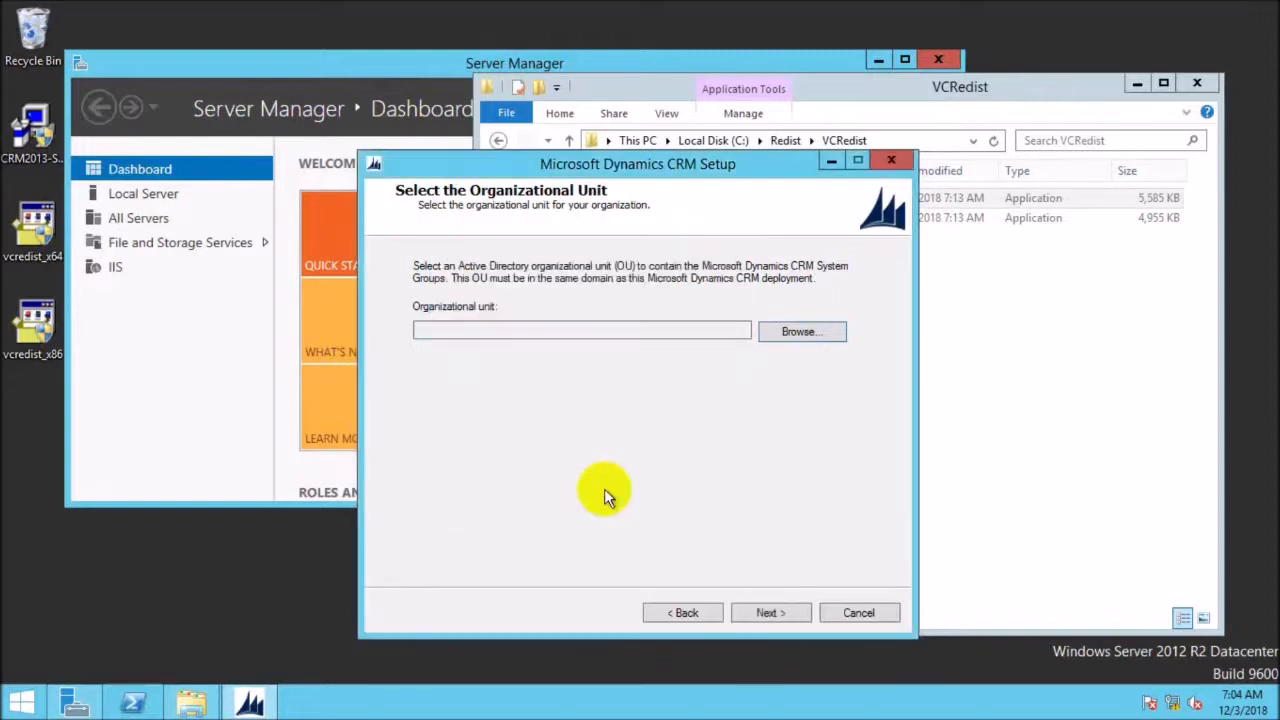
left_click(782, 617)
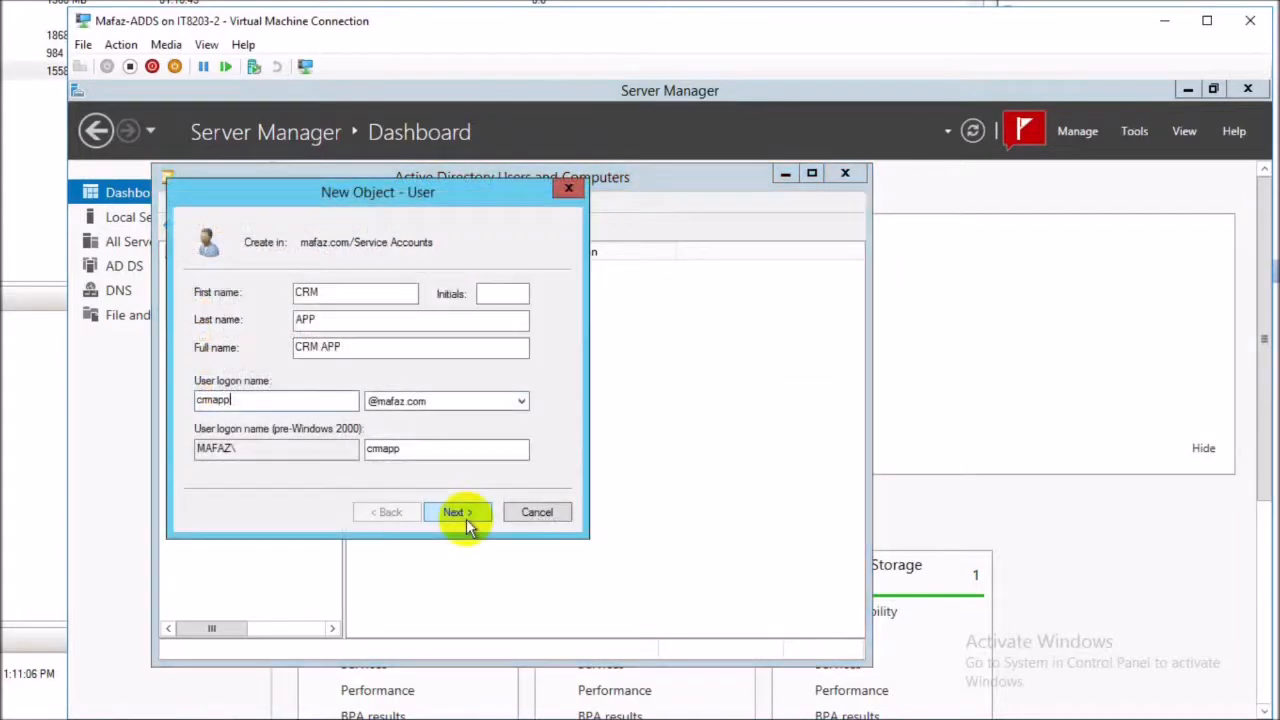
Step: Accept the name and logon details of the new CRM APP user, crmapp, in the Service Accounts unit
left_click(466, 524)
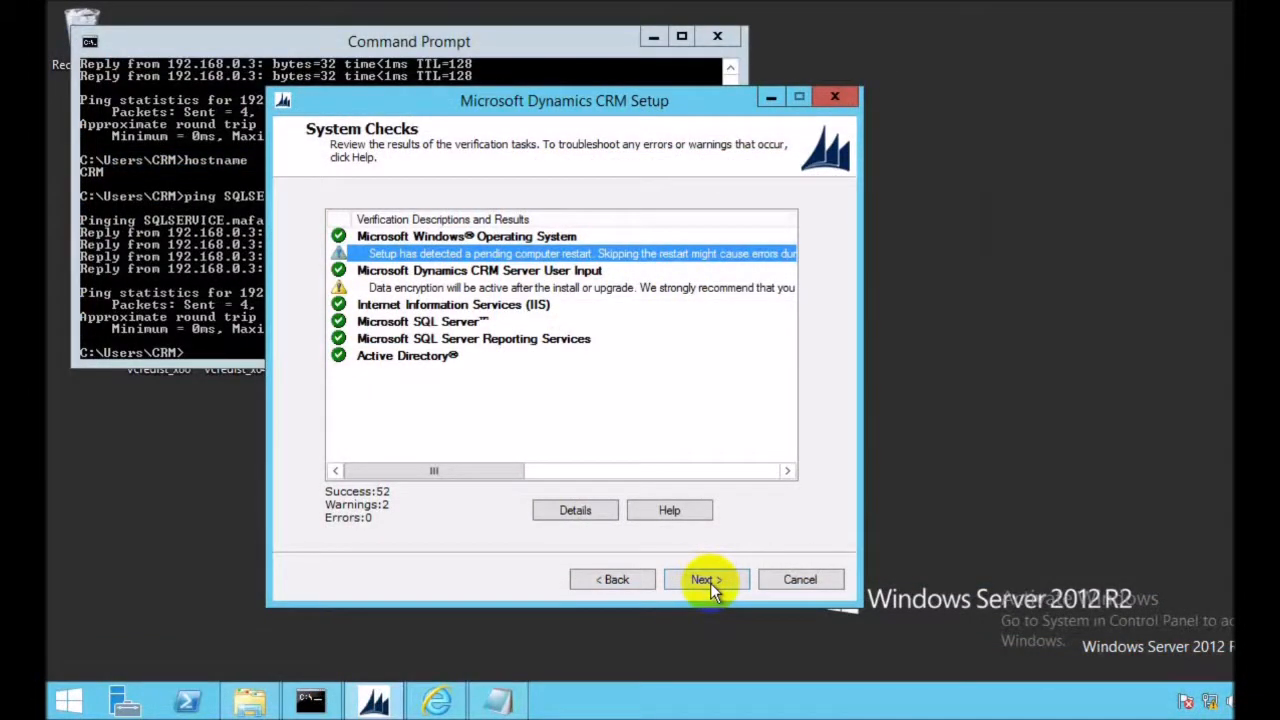
Step: Continue the Dynamics CRM setup past the system checks and service disruption warning and start the installation
left_click(705, 580)
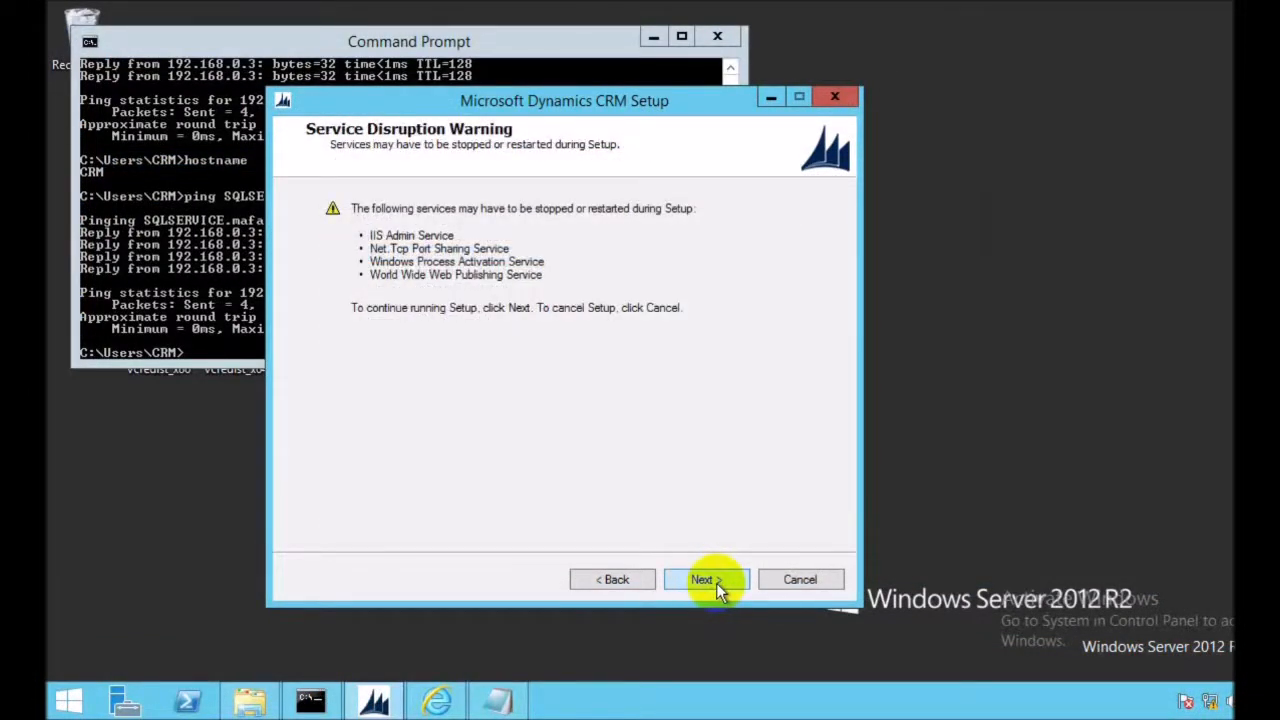
left_click(716, 581)
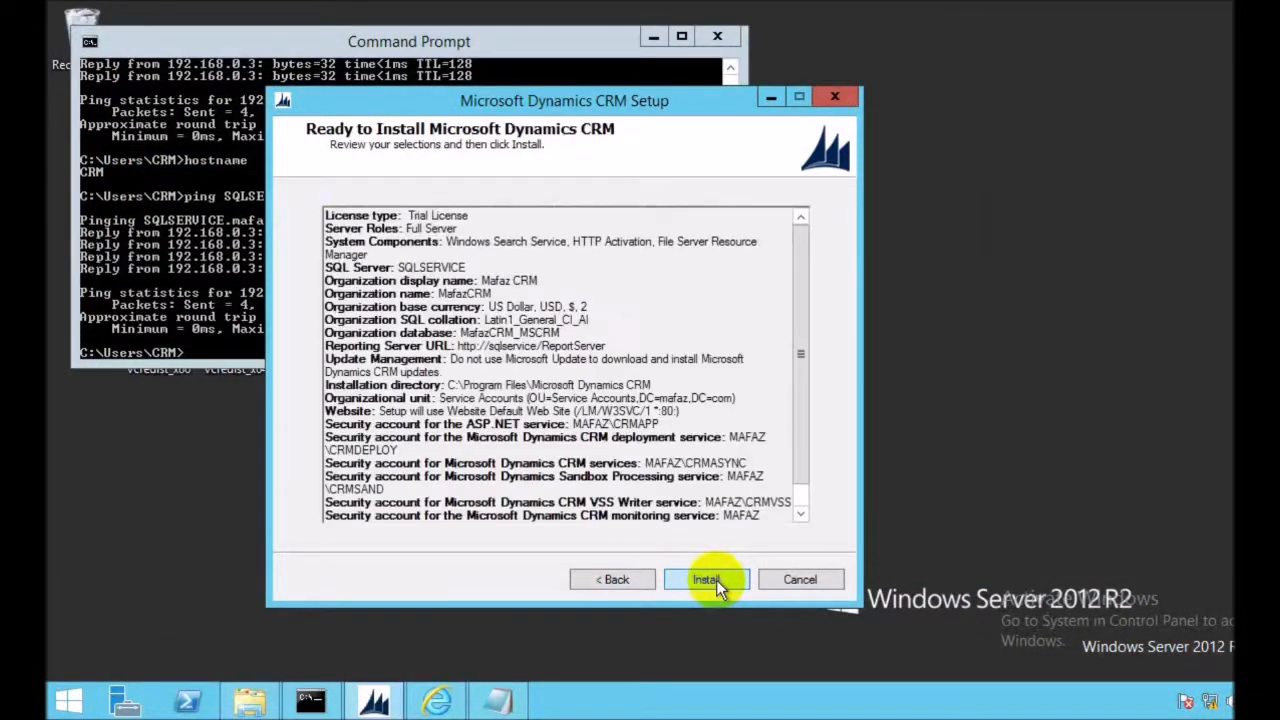
left_click(716, 580)
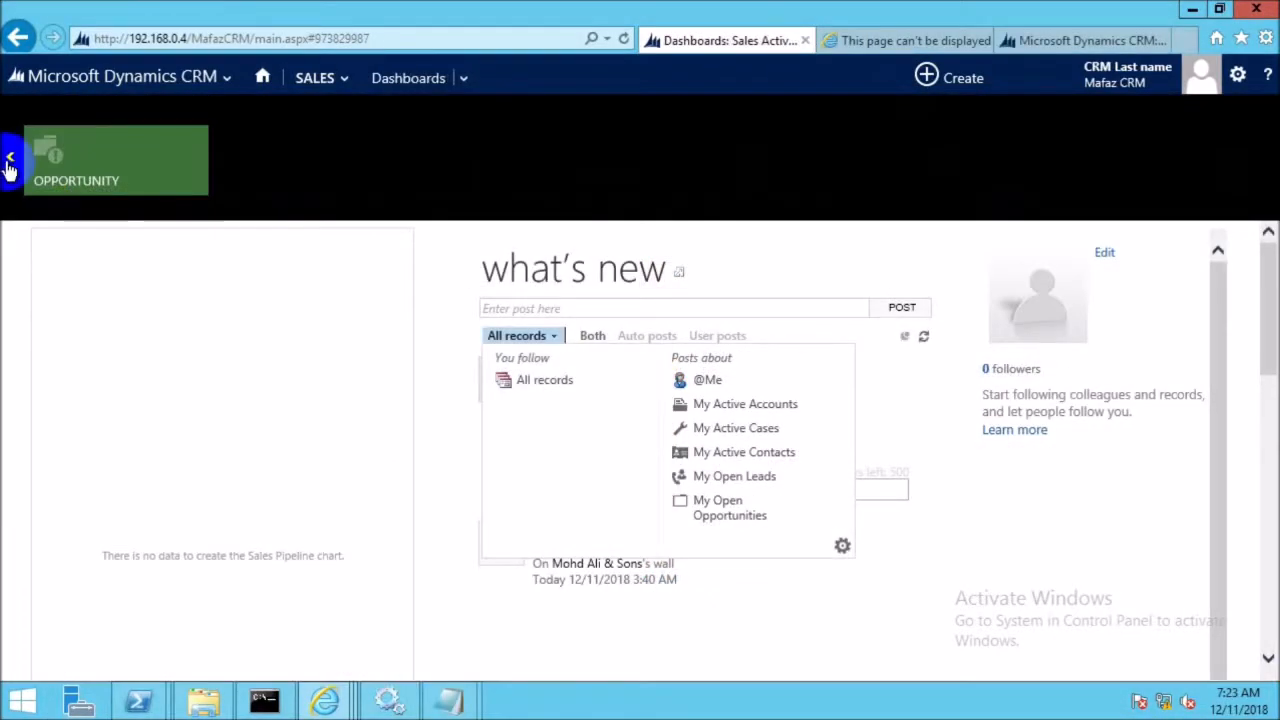
Step: Create an opportunity with the topic "Potential Europeon investor" from the quick-create options and open its record
left_click(10, 157)
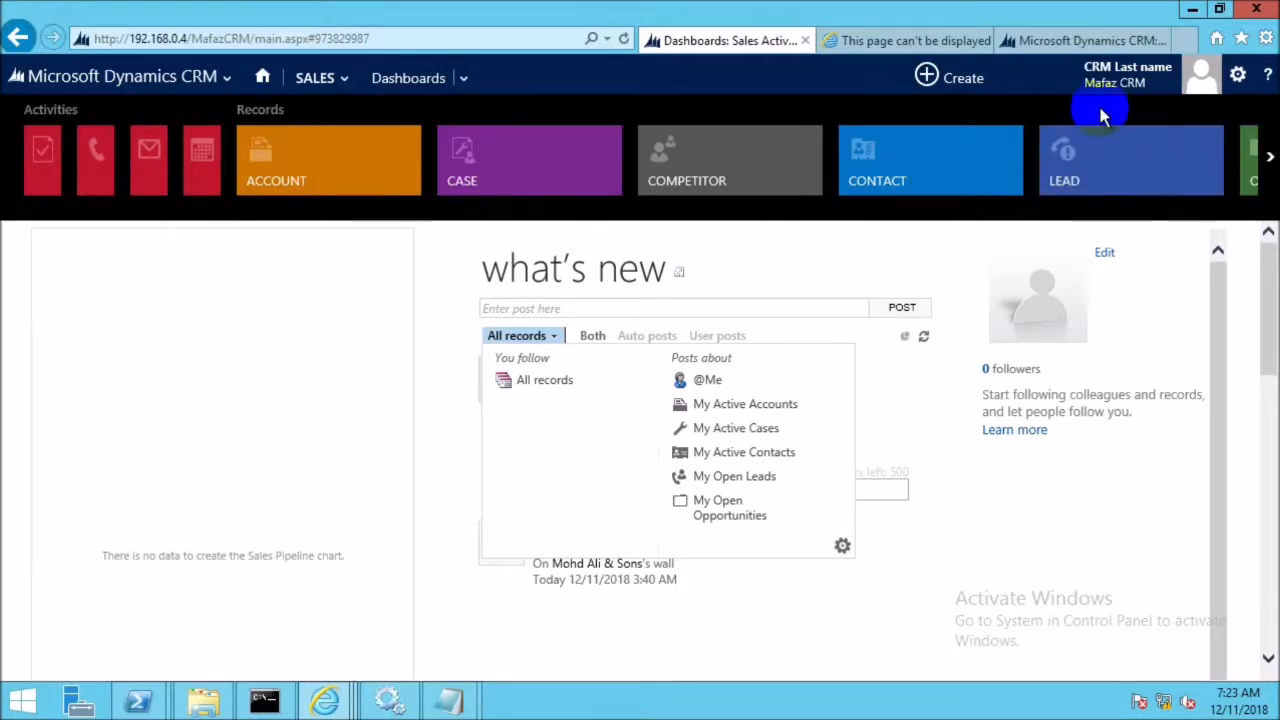
left_click(1269, 157)
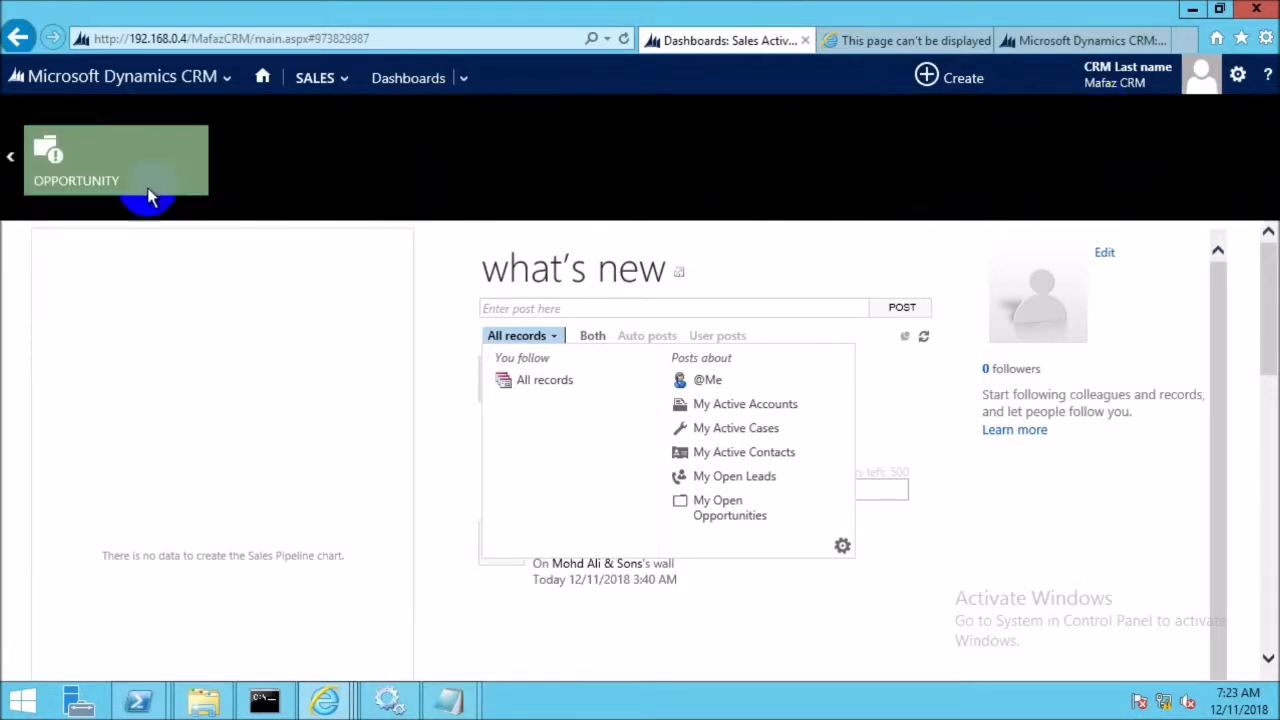
left_click(149, 188)
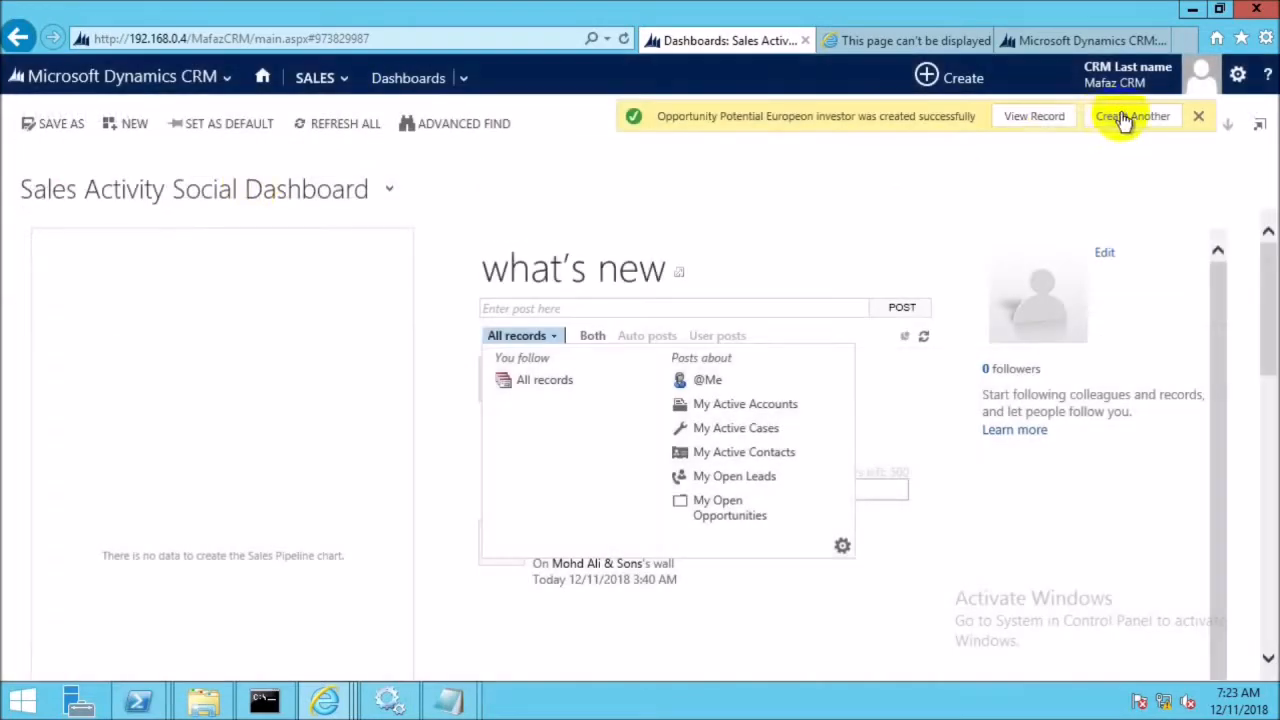
left_click(1047, 117)
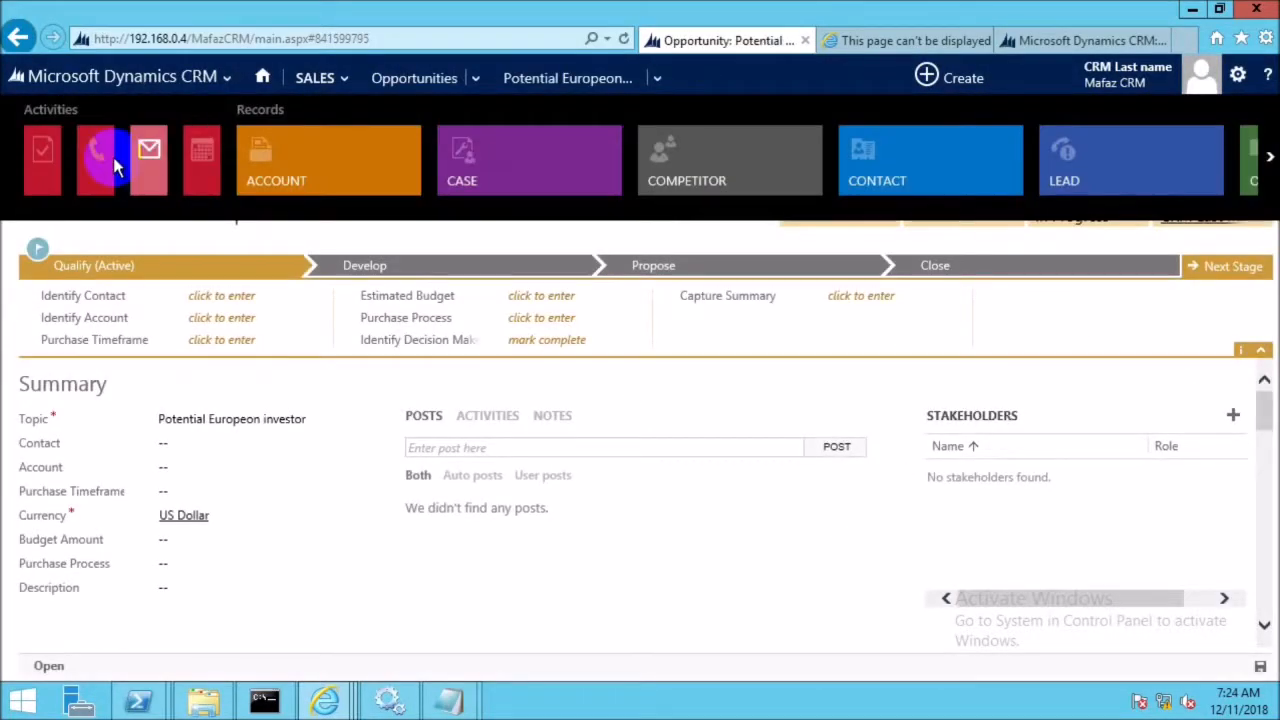
Step: Create a task with the subject "Business Department meeting" and save it
left_click(47, 148)
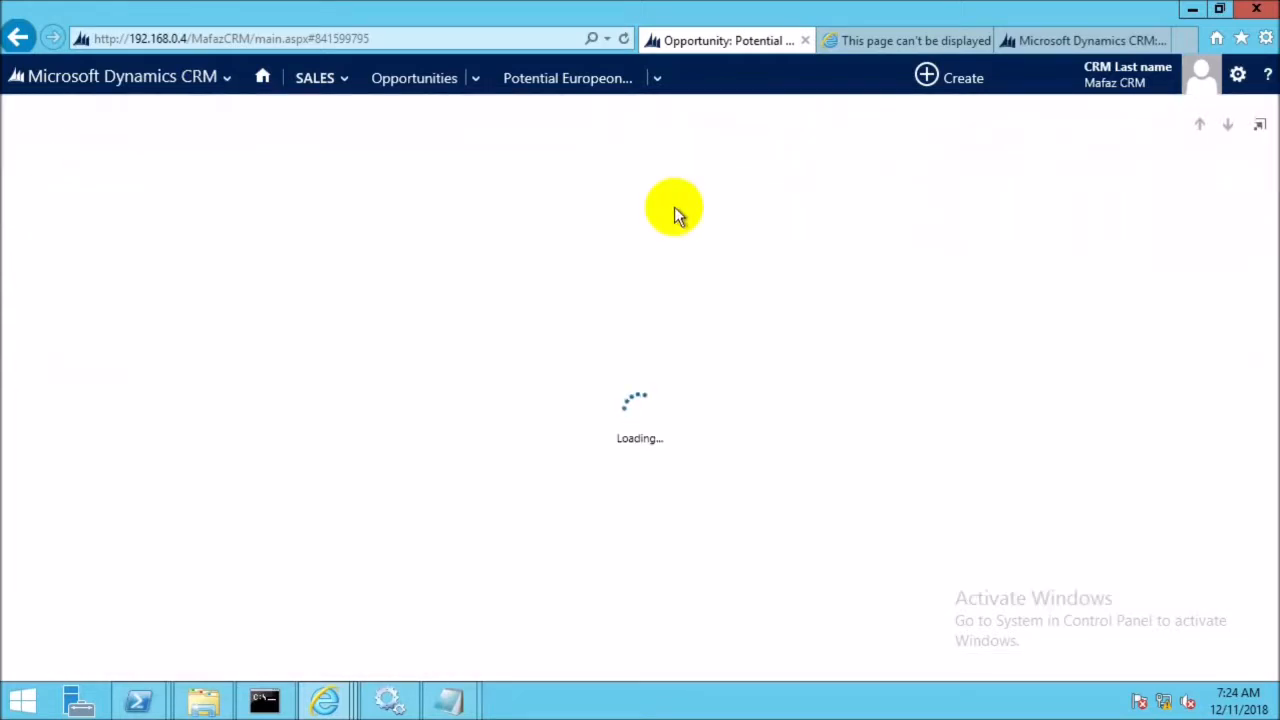
type("Business Department meeting")
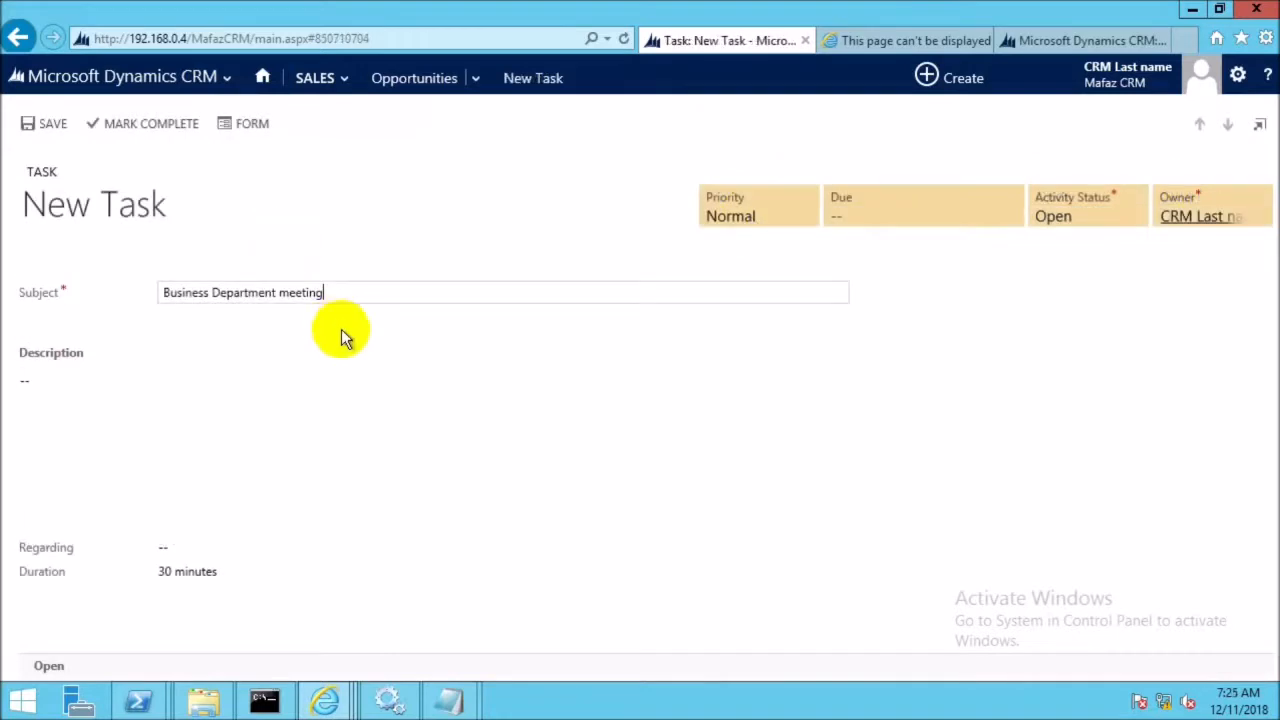
left_click(523, 486)
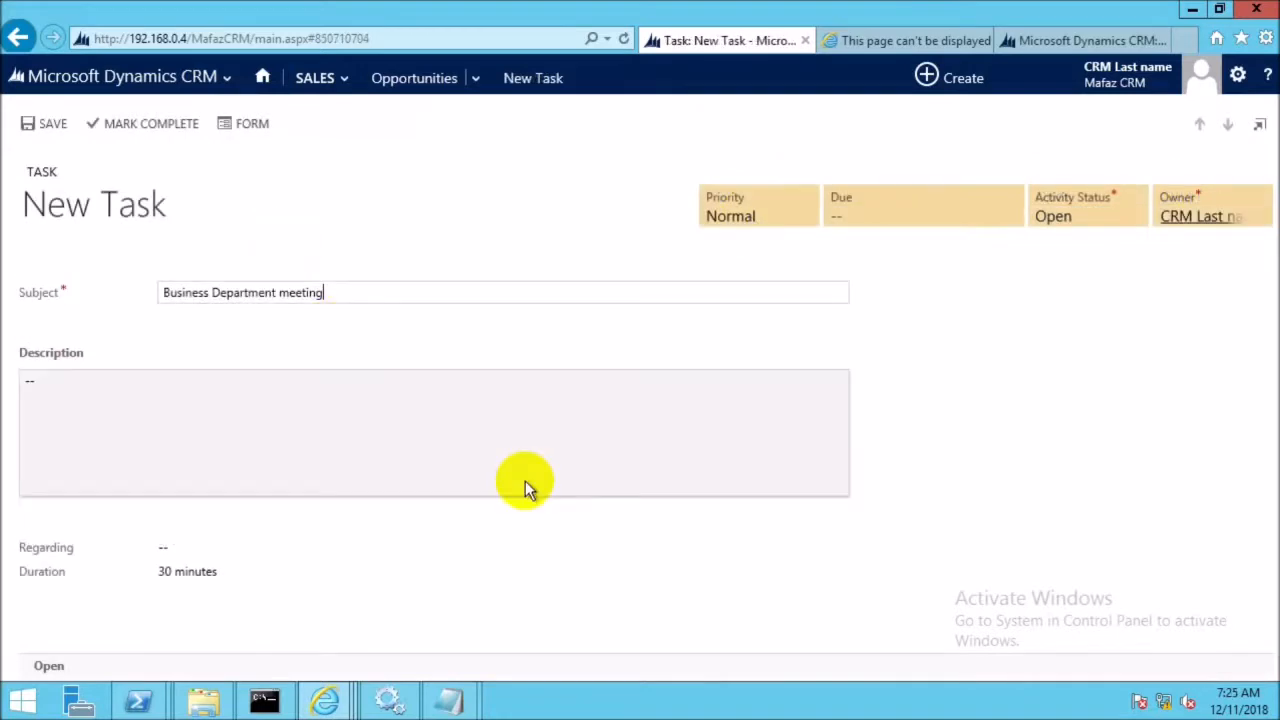
left_click(64, 128)
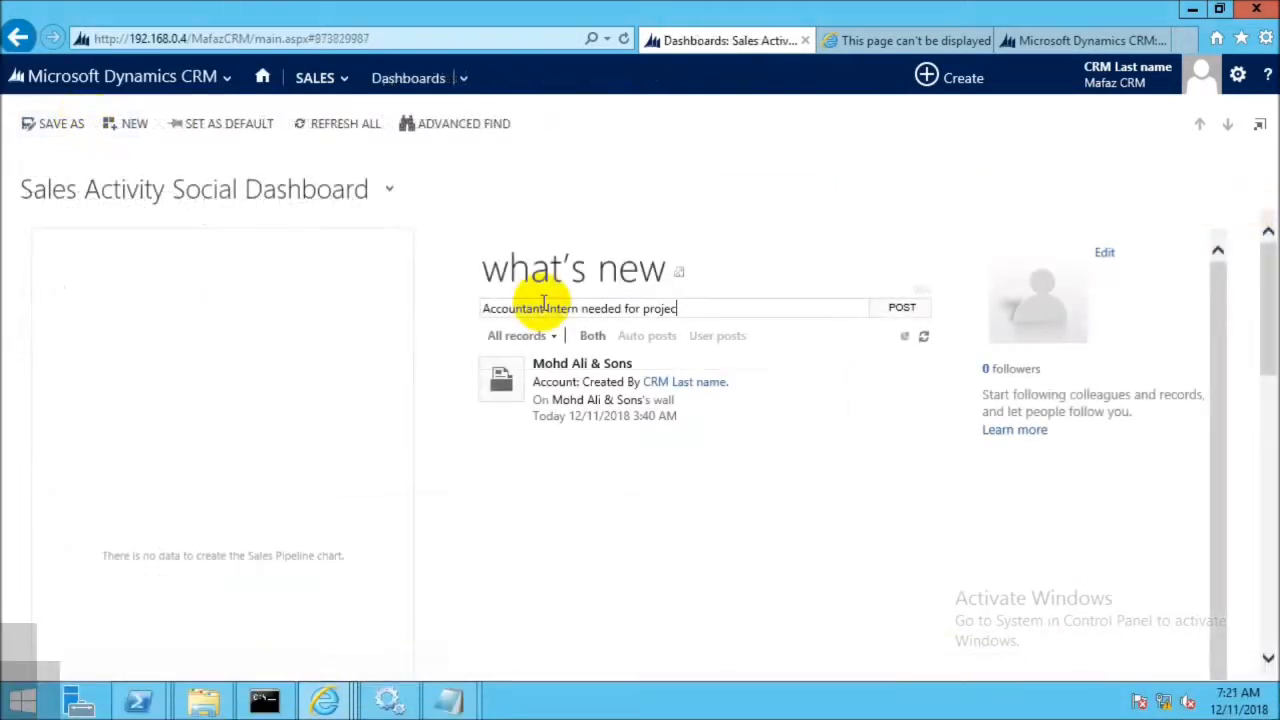
Step: Post "Accountant Intern needed for project" on the Sales Activity Social Dashboard and like the post
key("Return")
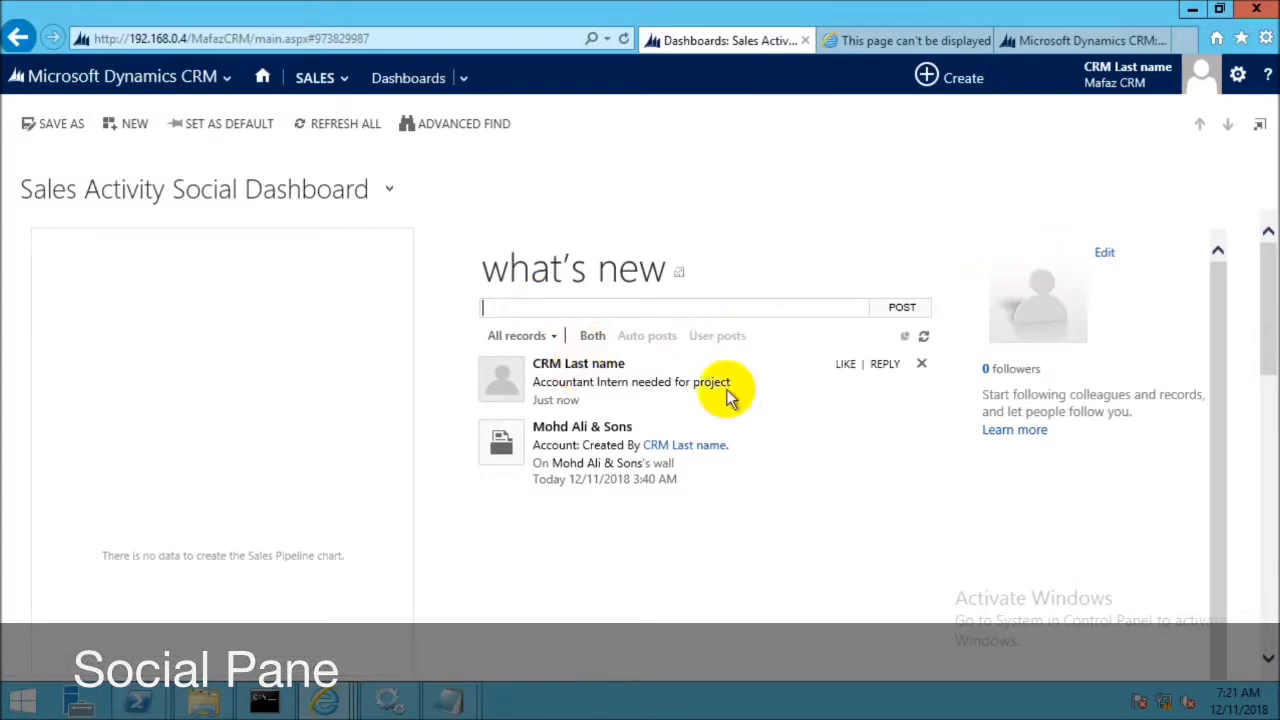
left_click(846, 366)
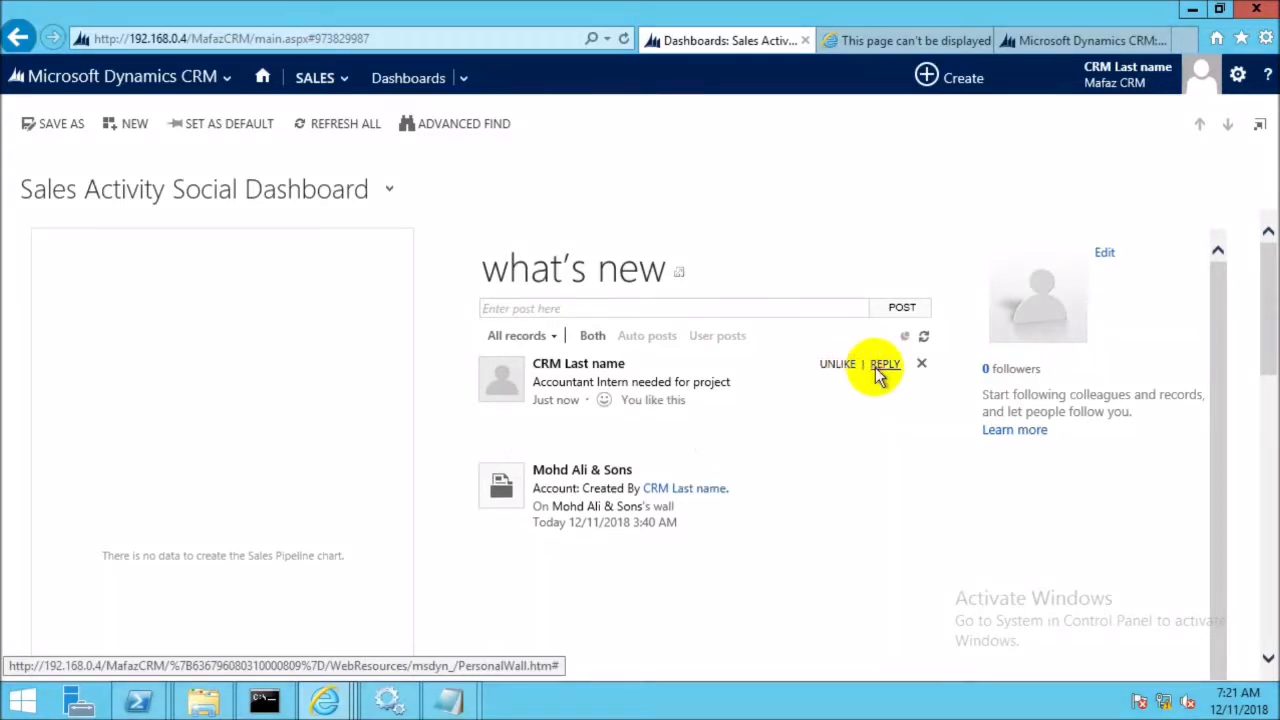
Step: Reply to the accountant intern post with "Contact us on" followed by the contact e-mail
left_click(880, 370)
key("ctrl+v")
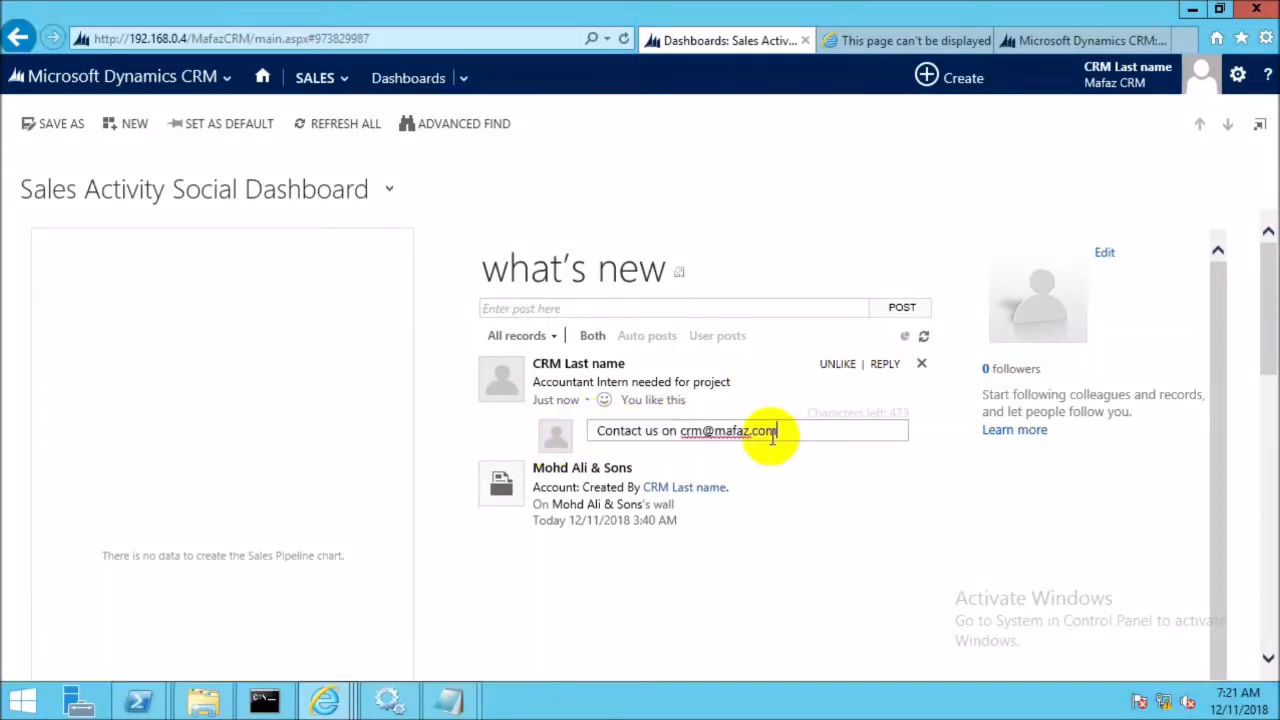
key("Return")
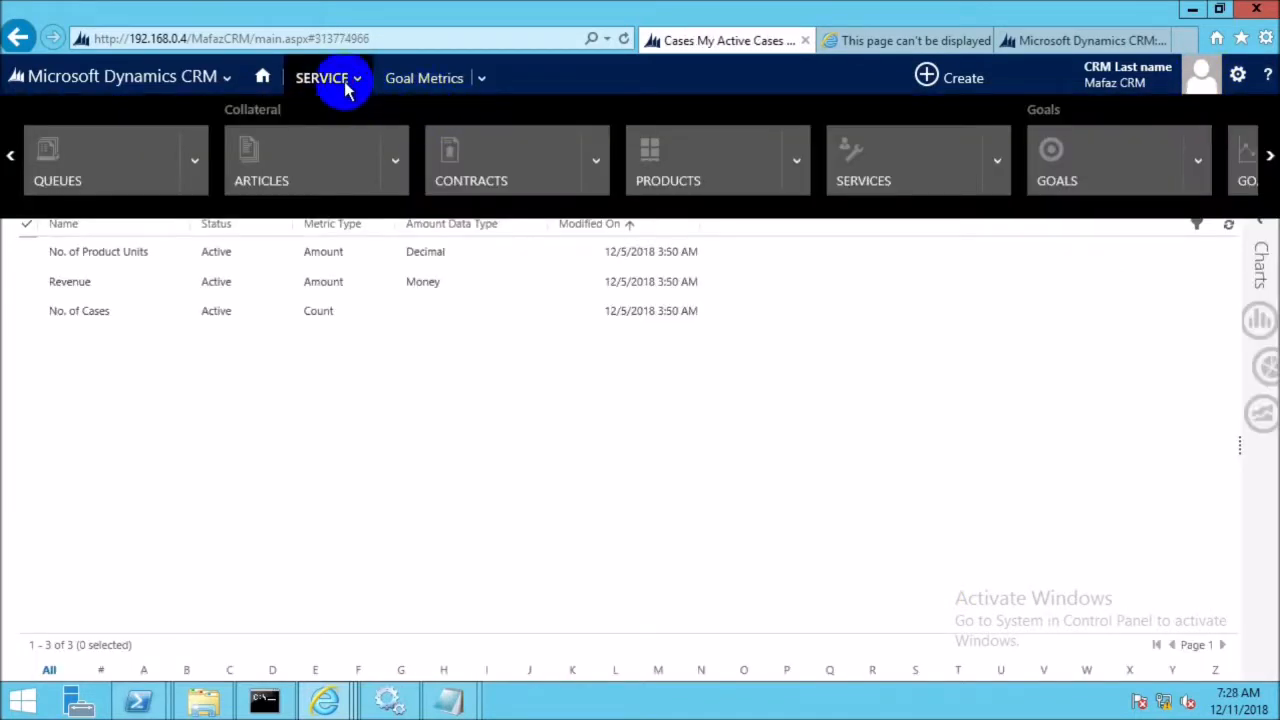
Step: Look through the Service area, open its goal metrics, and select the Revenue and No. of Product Units metrics
left_click(346, 82)
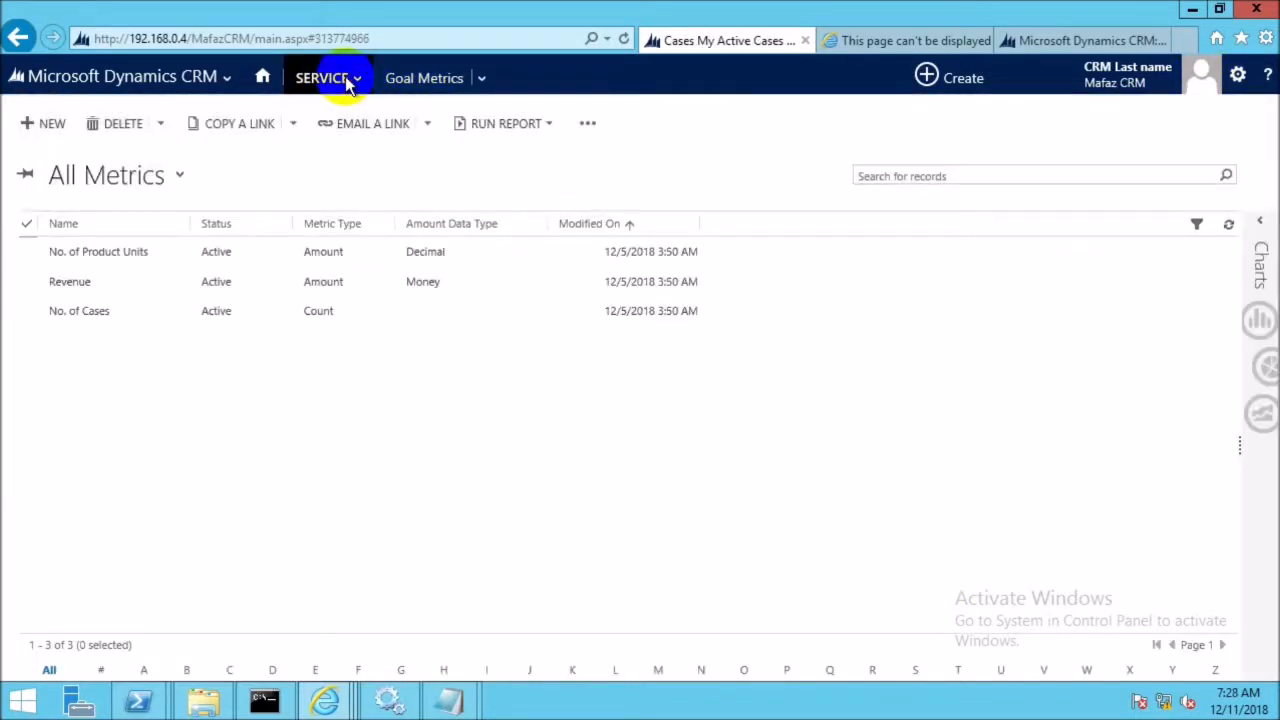
left_click(346, 82)
left_click(1269, 160)
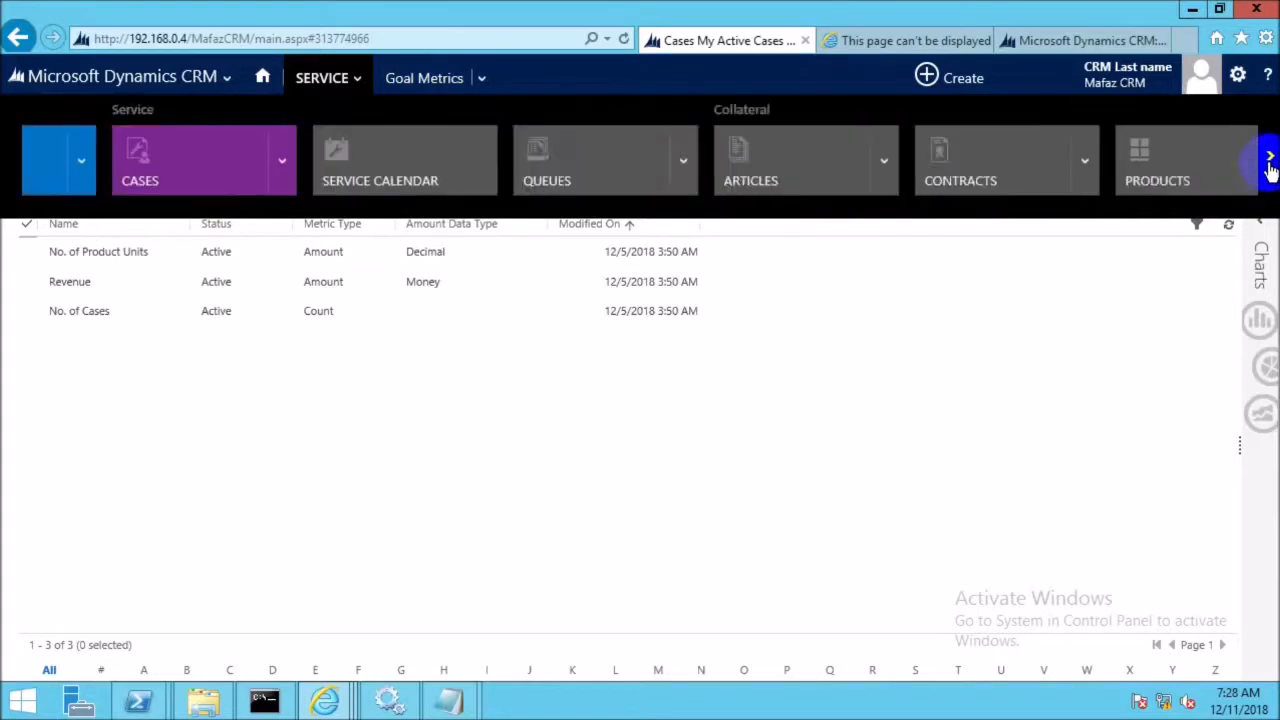
left_click(1269, 160)
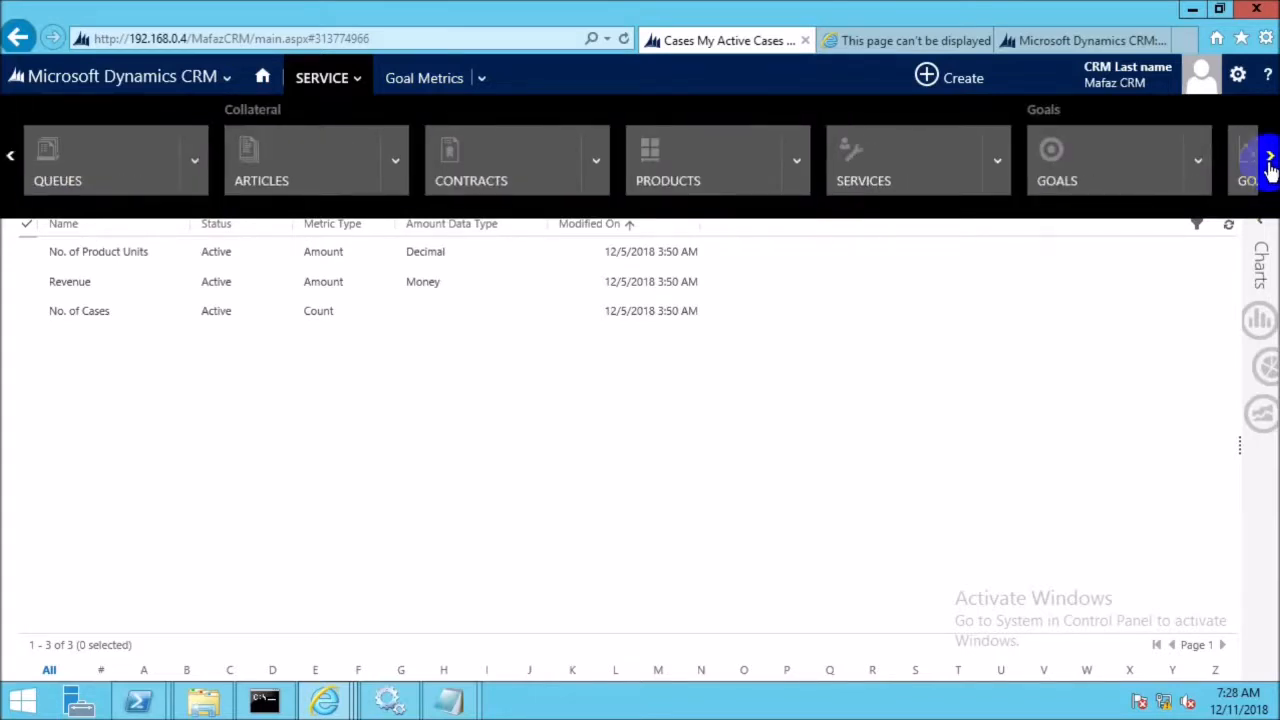
left_click(1269, 160)
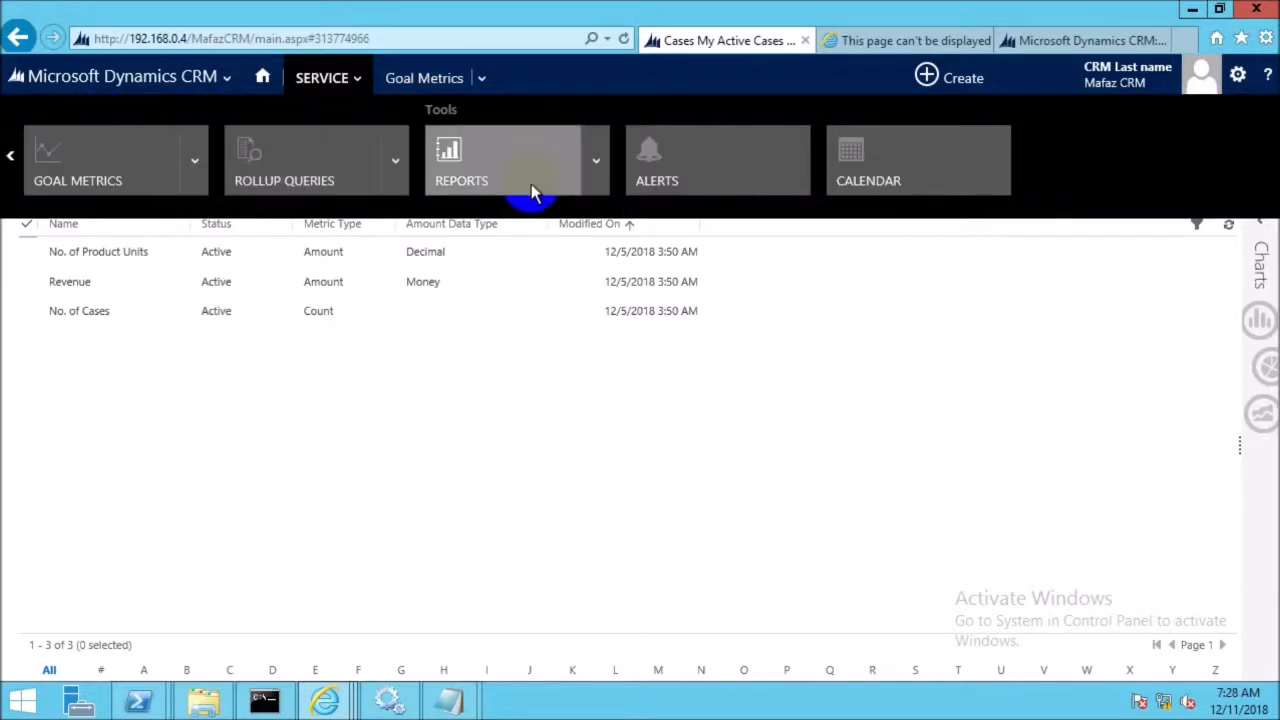
left_click(88, 182)
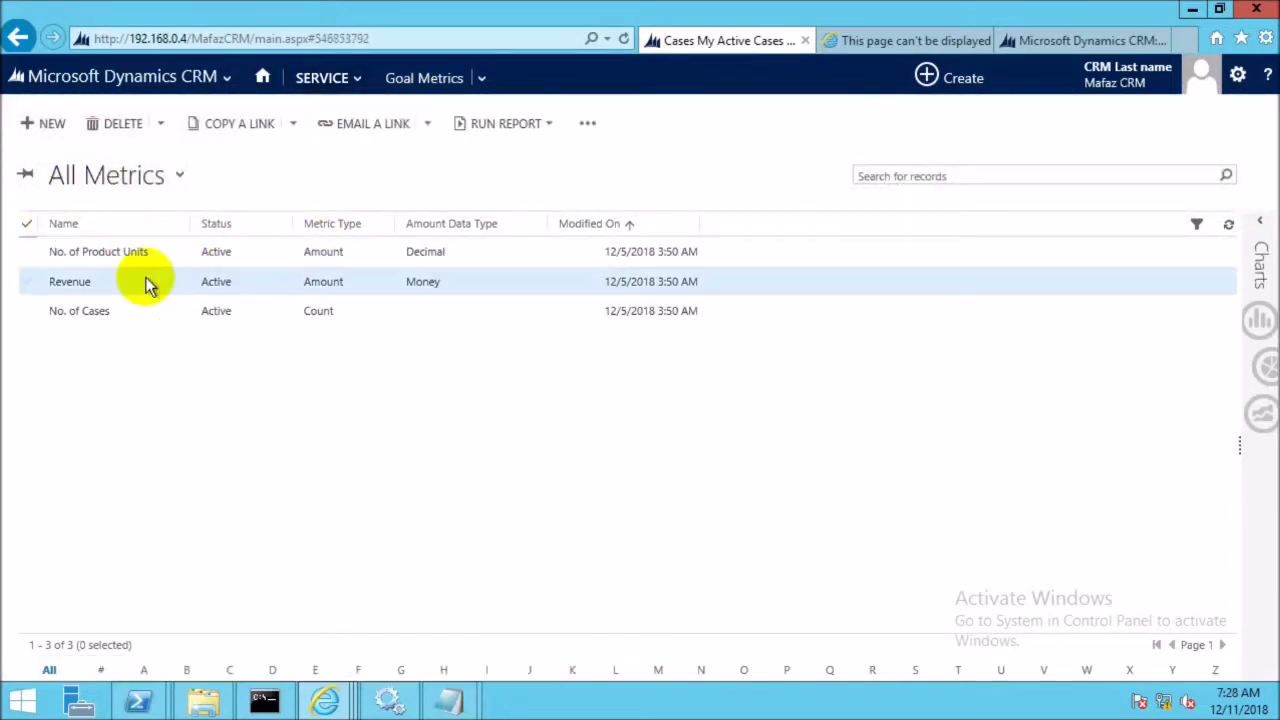
left_click(29, 280)
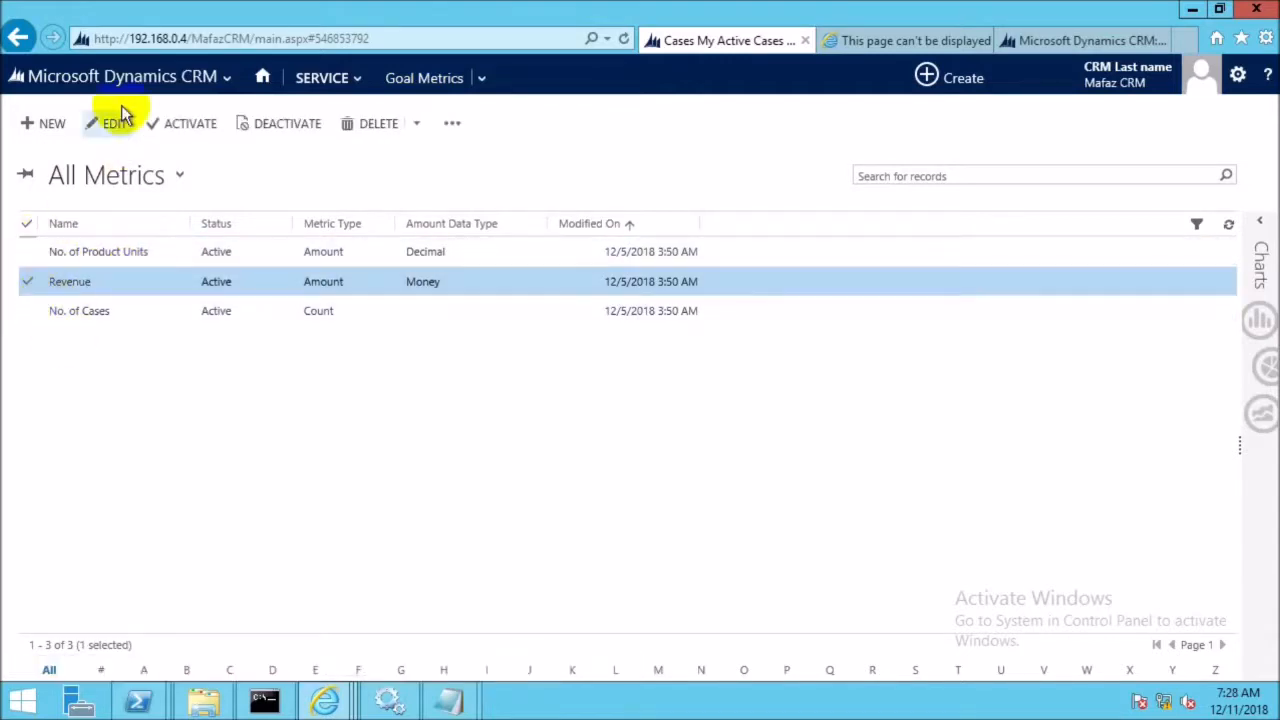
left_click(28, 252)
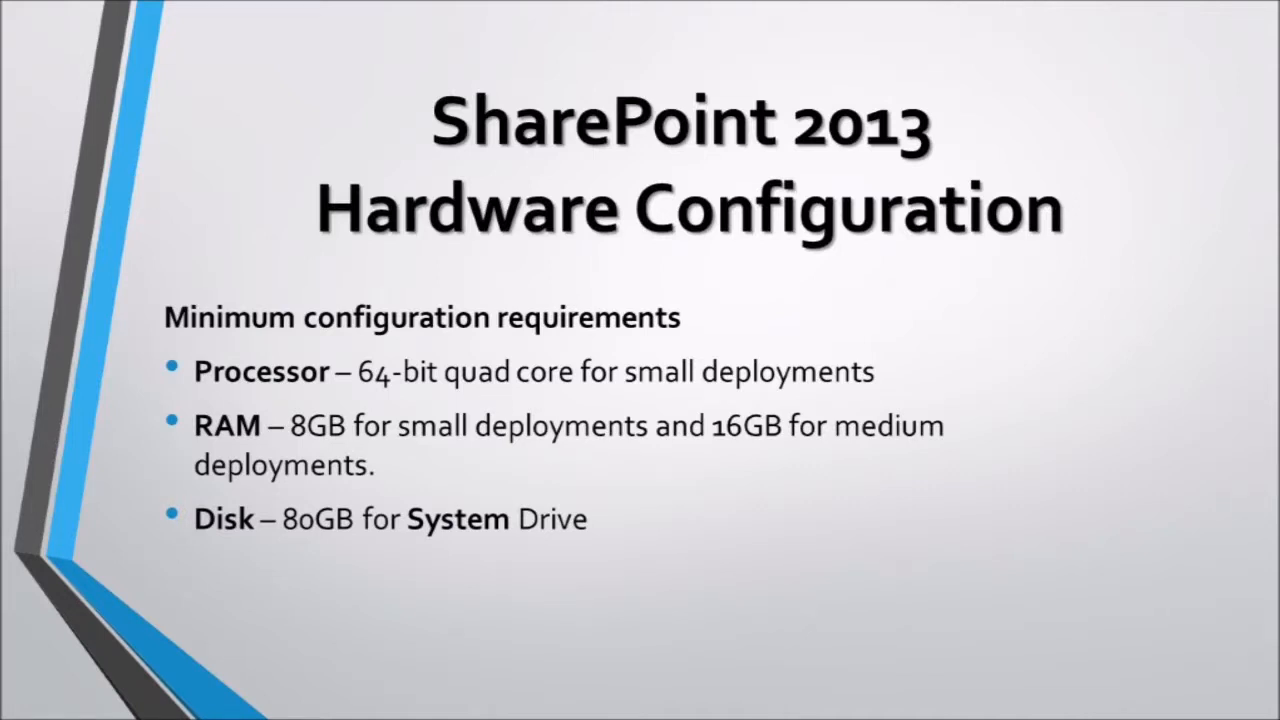
key("Right")
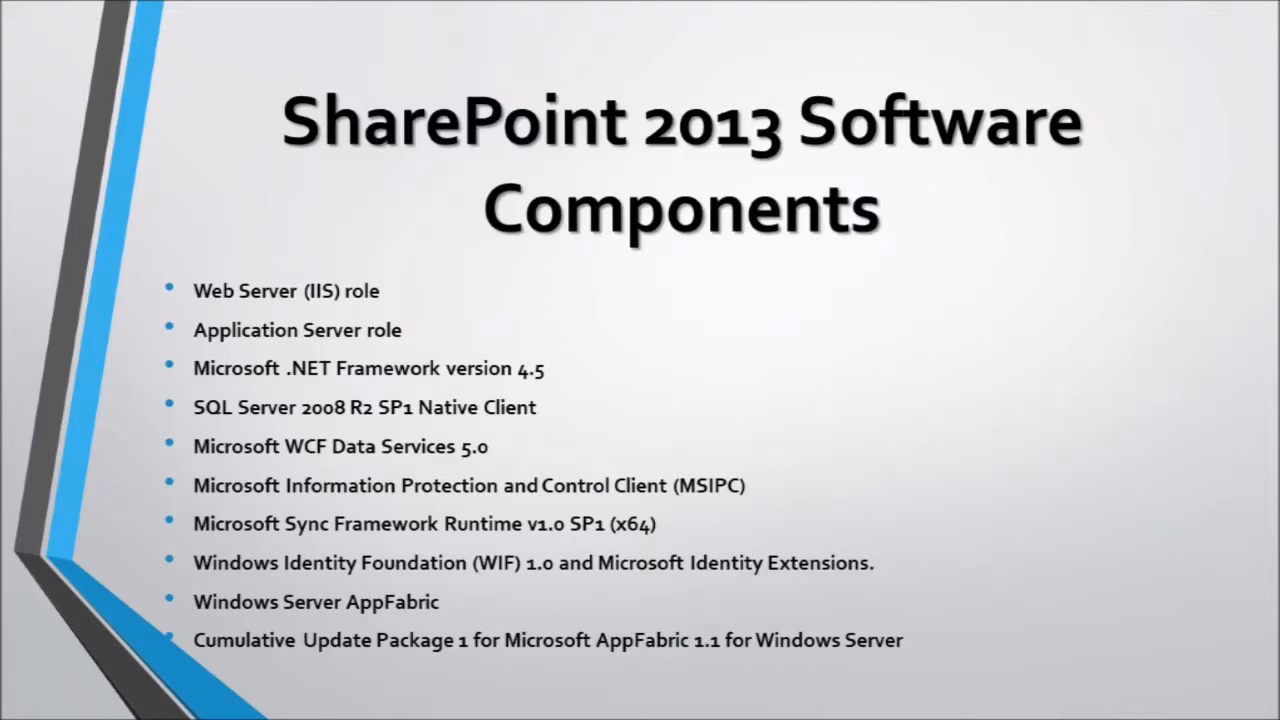
key("Right")
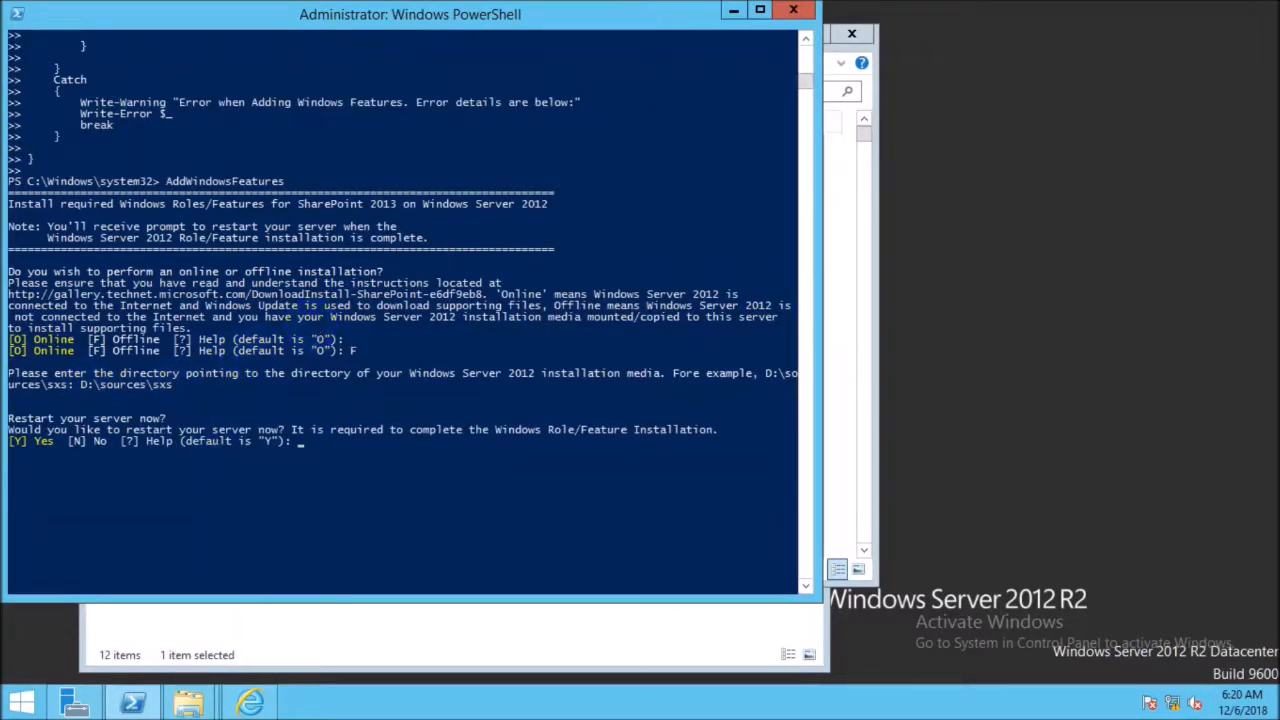
Step: Confirm the server restart that completes the Windows role and feature installation for SharePoint 2013
type("Y")
key("Return")
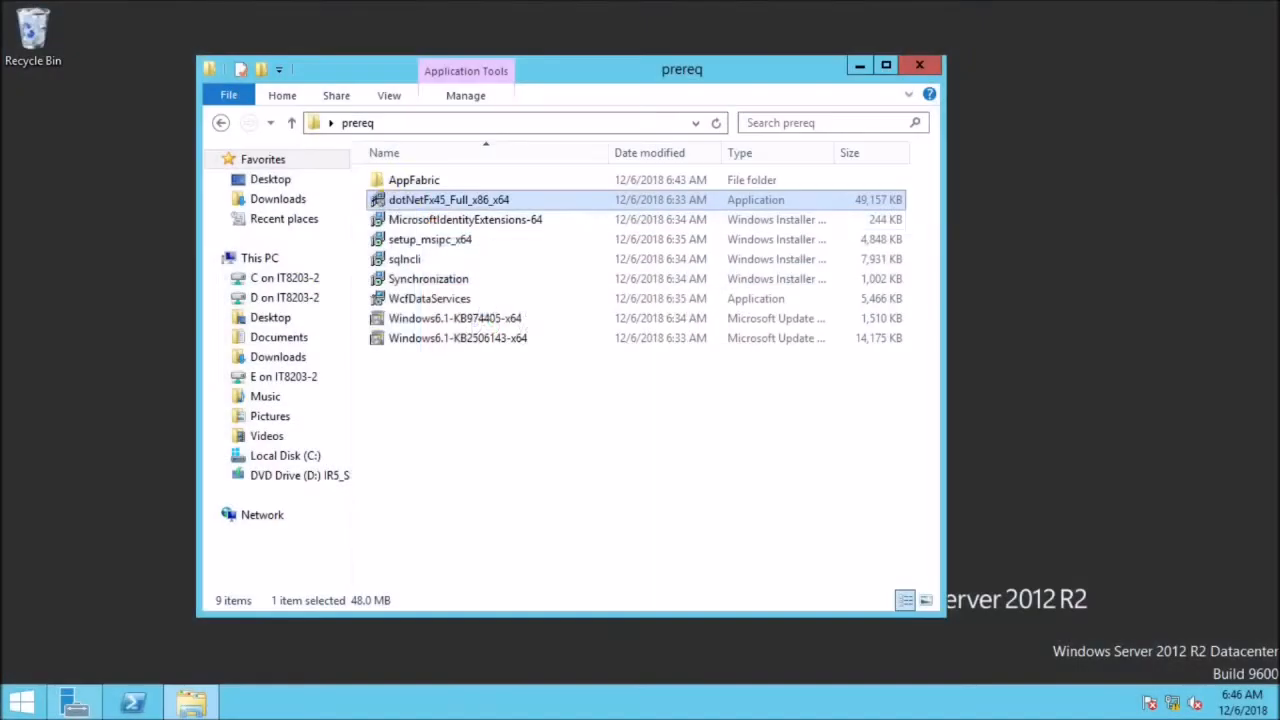
Step: Close the .NET Framework 4.5 RC installer and install Microsoft Identity Extensions, accepting its license agreement
double_click(400, 220)
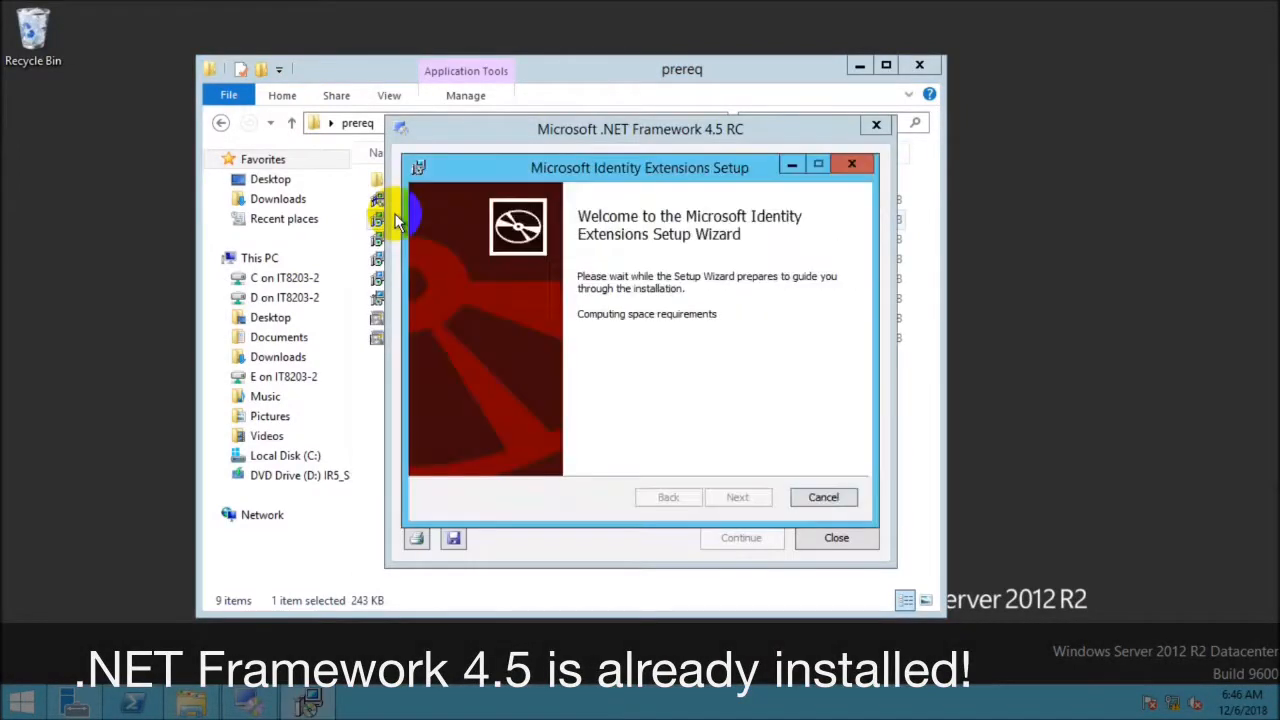
left_click(836, 537)
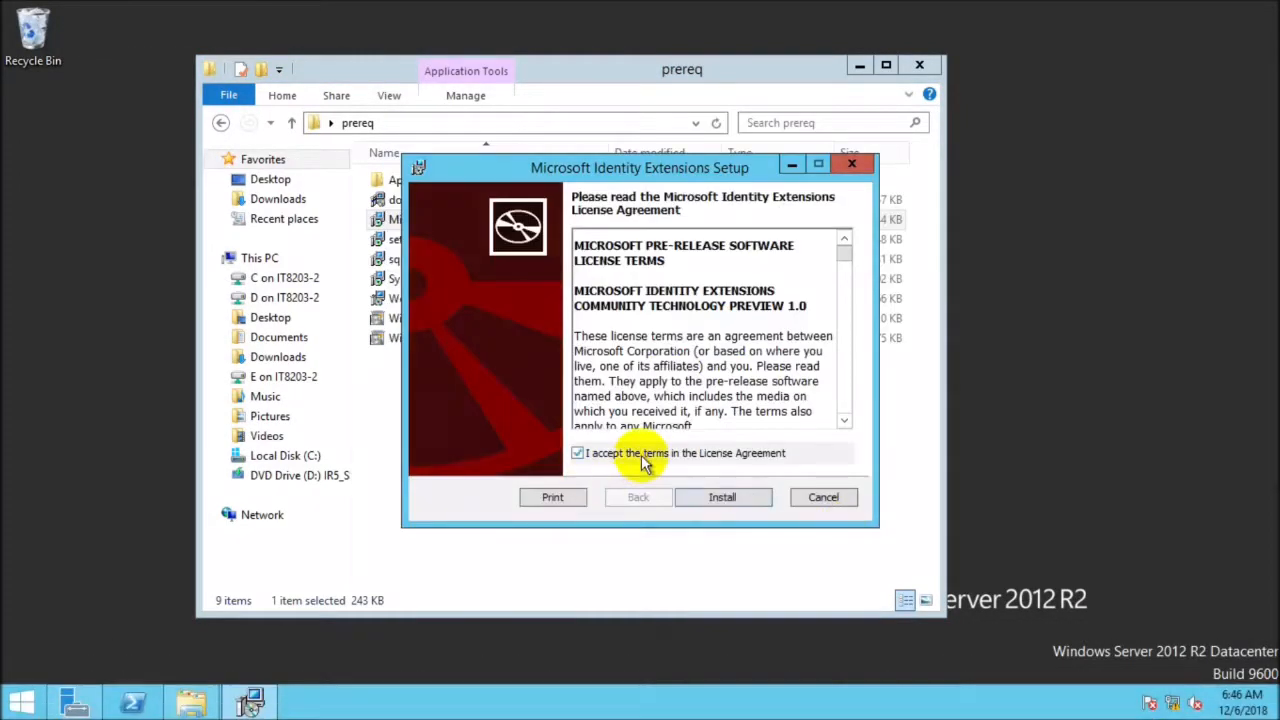
left_click(723, 497)
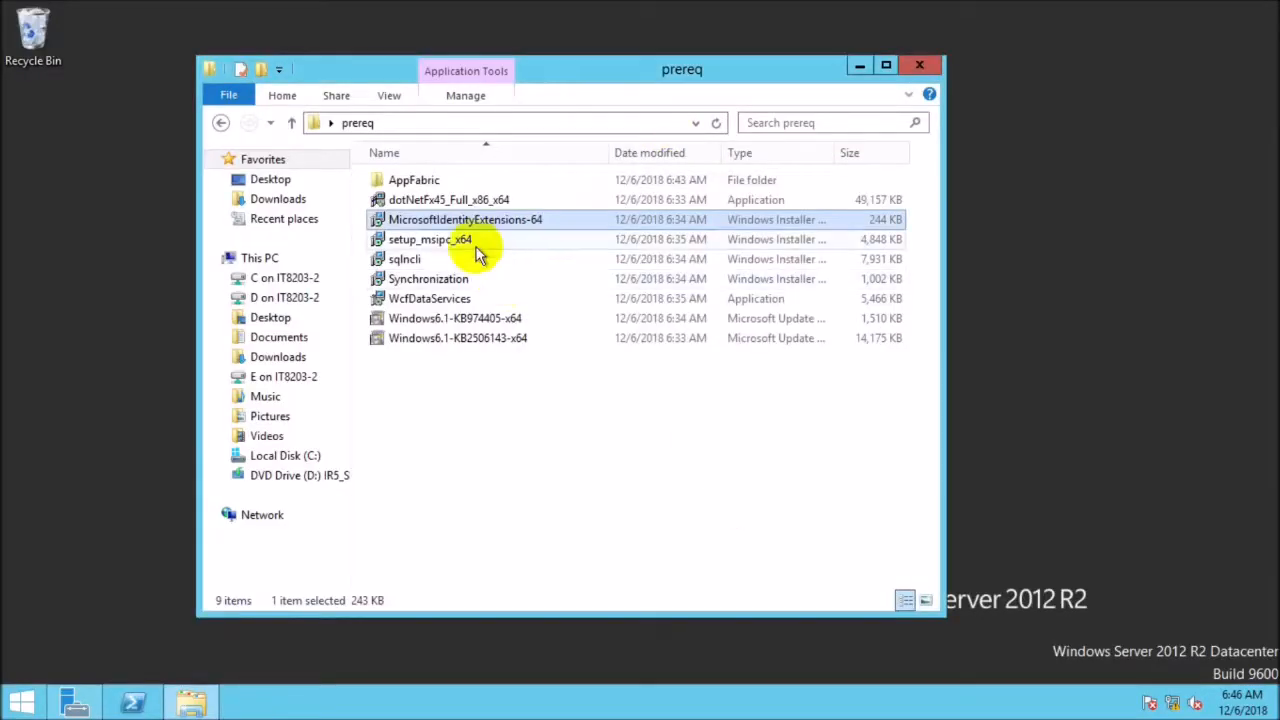
Step: Install Active Directory Rights Management Services Client 2.0 from setup_msipc_x64, accepting its license agreement
double_click(477, 249)
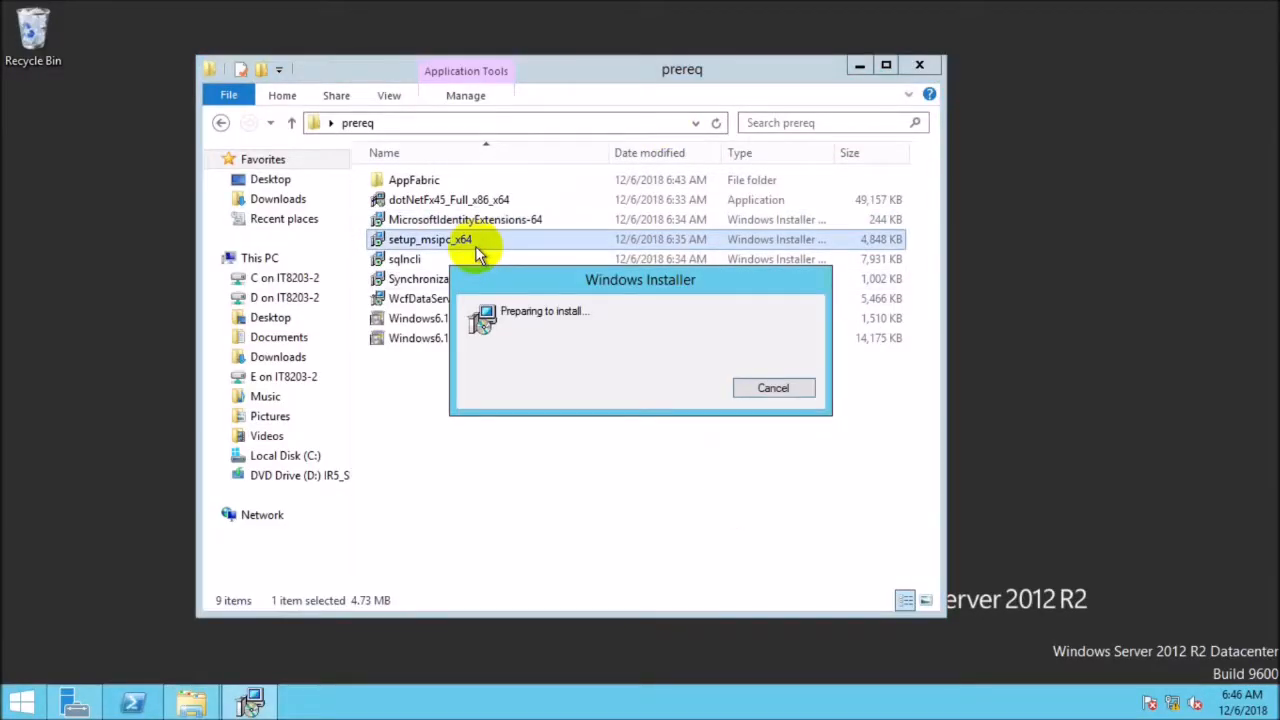
left_click(735, 497)
left_click(438, 452)
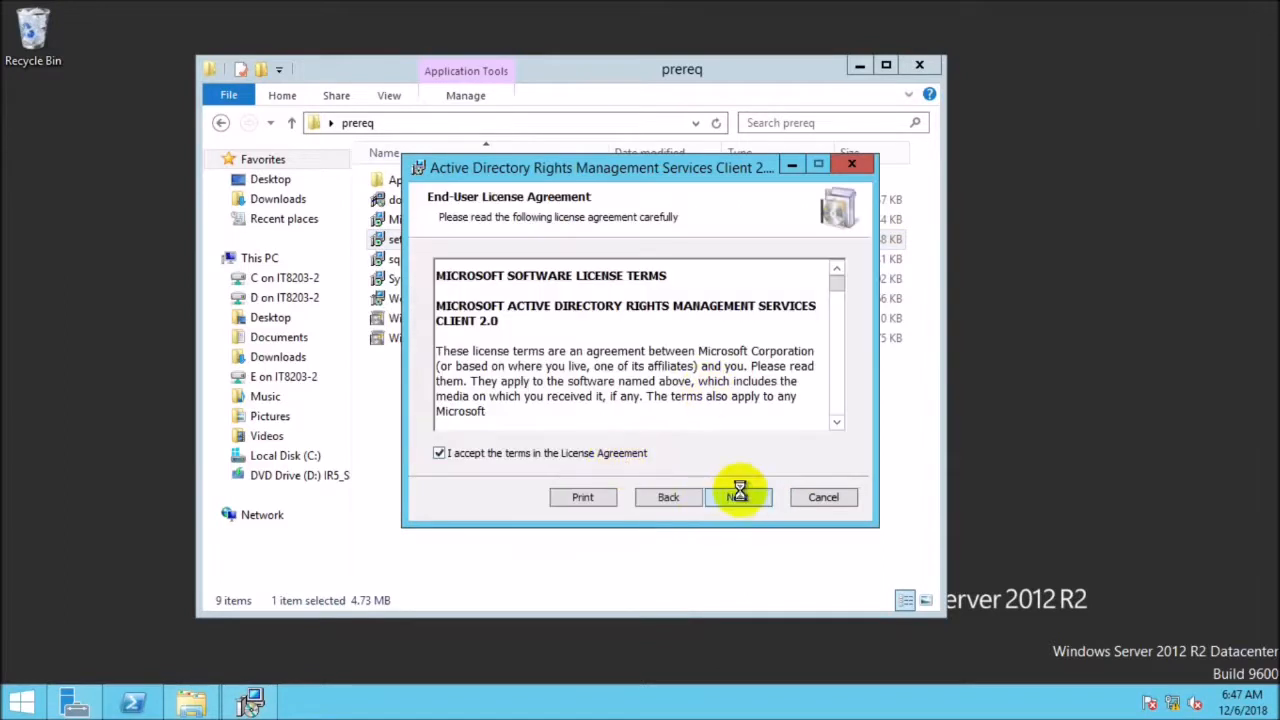
left_click(737, 497)
left_click(486, 394)
left_click(757, 503)
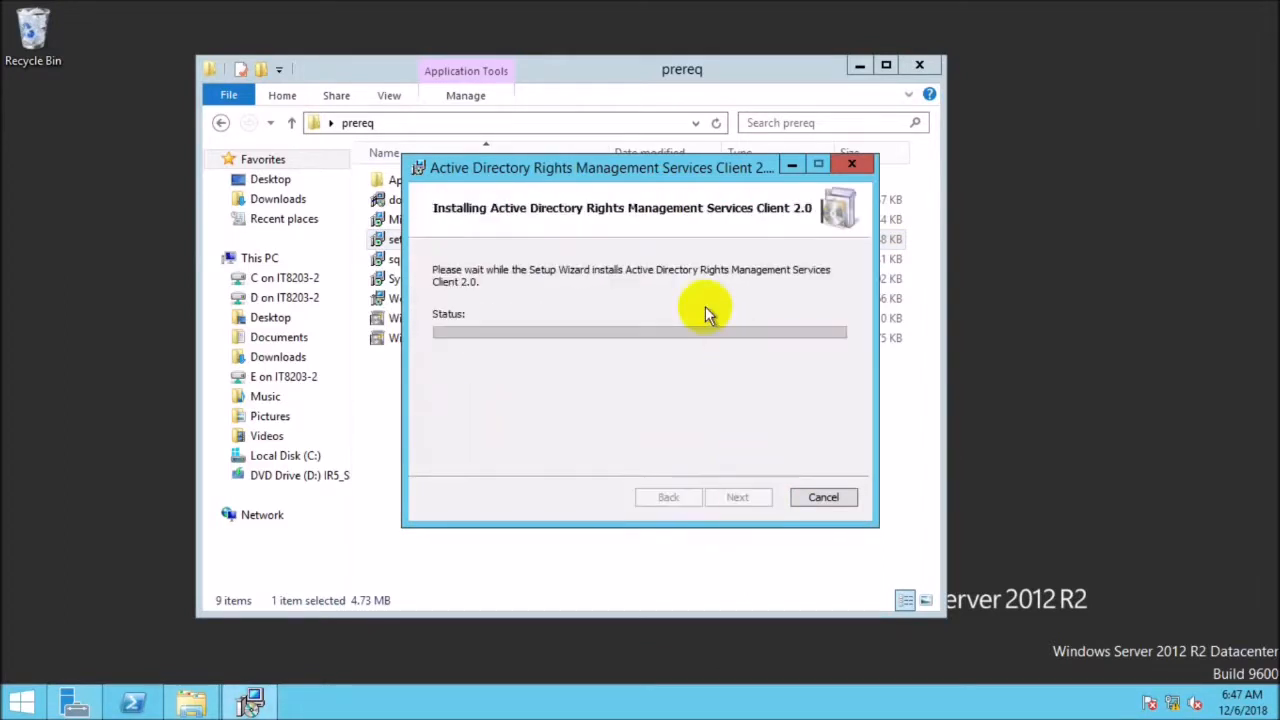
key("alt+y")
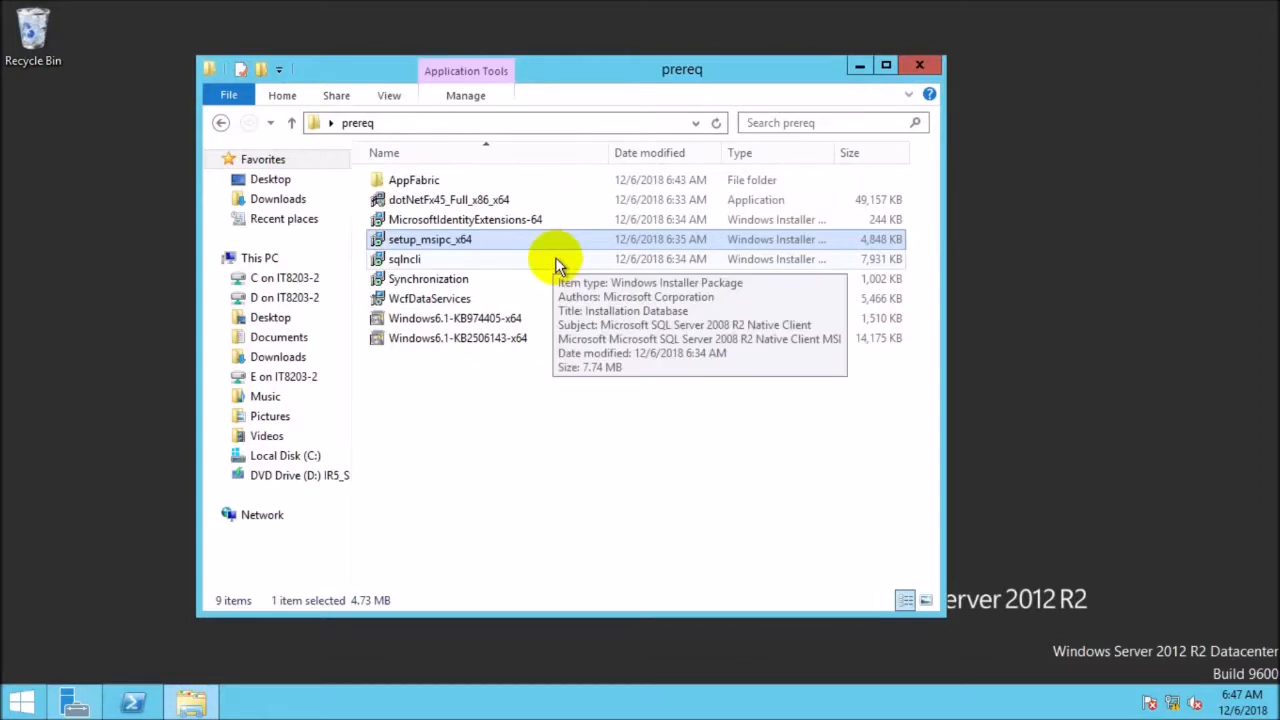
Step: Install SQL Server 2008 R2 Native Client from sqlncli, accepting its license agreement and keeping the default feature selection
double_click(557, 262)
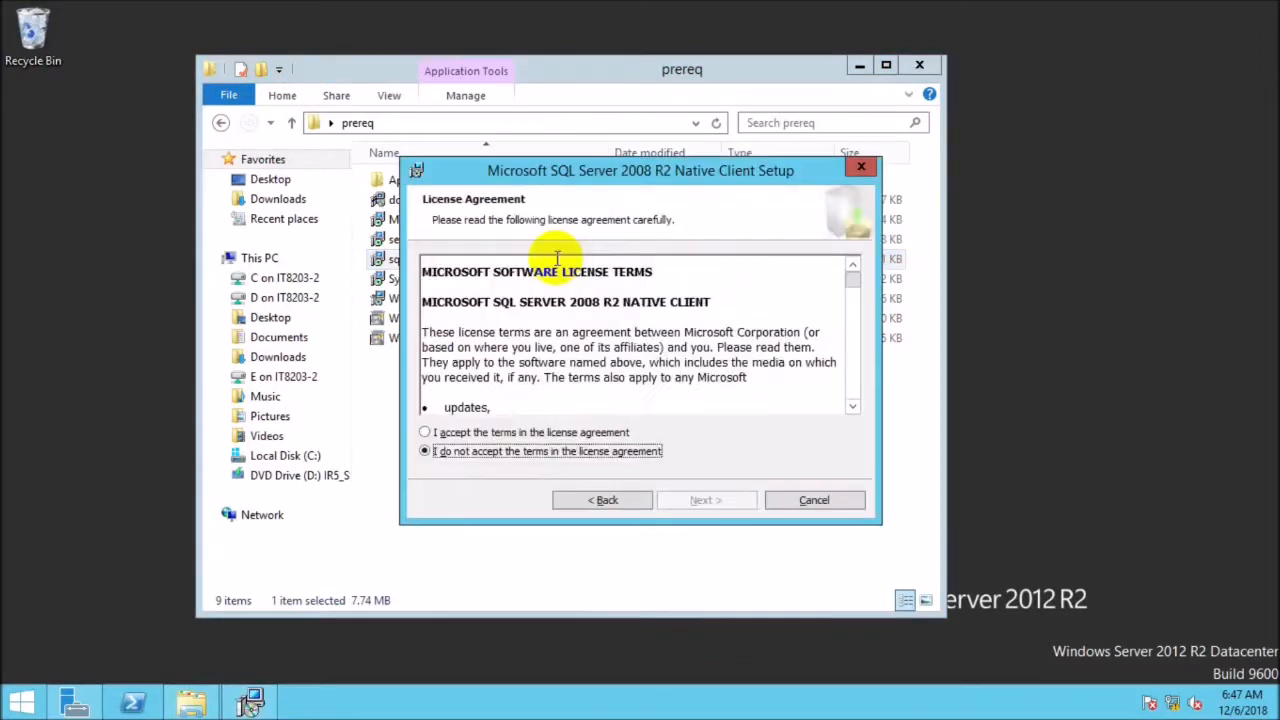
left_click(425, 435)
left_click(714, 499)
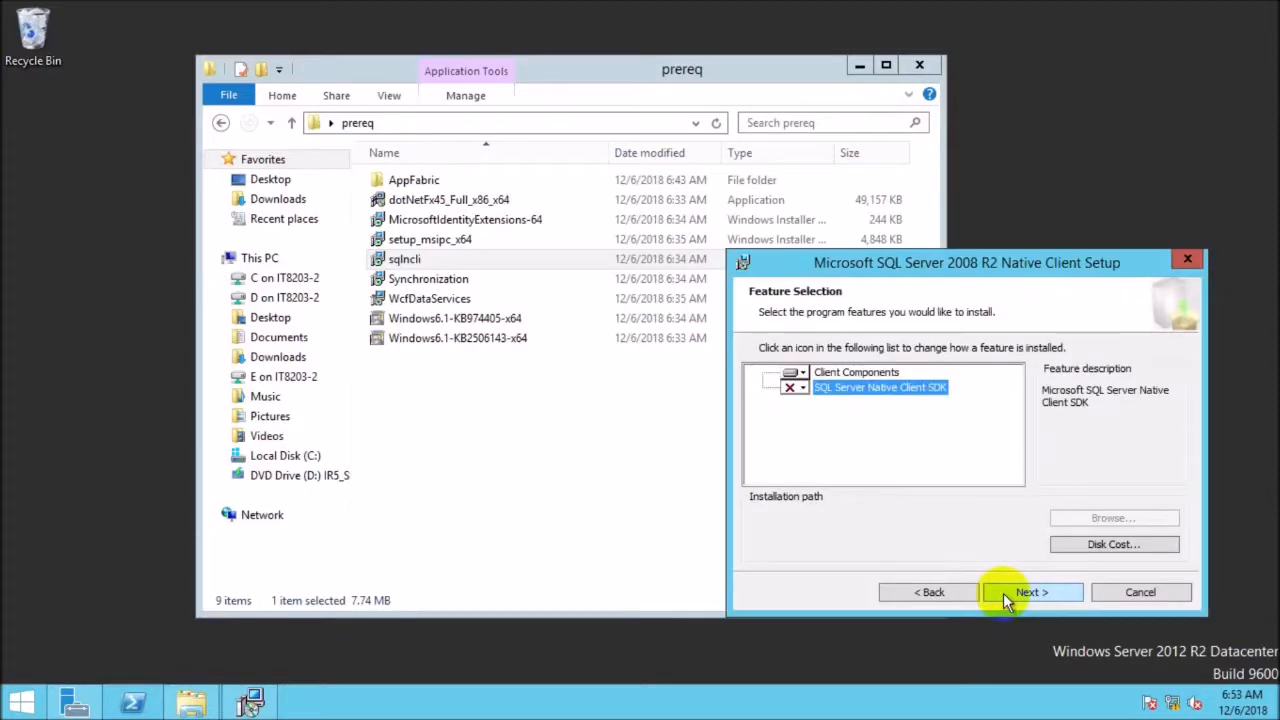
left_click(1003, 593)
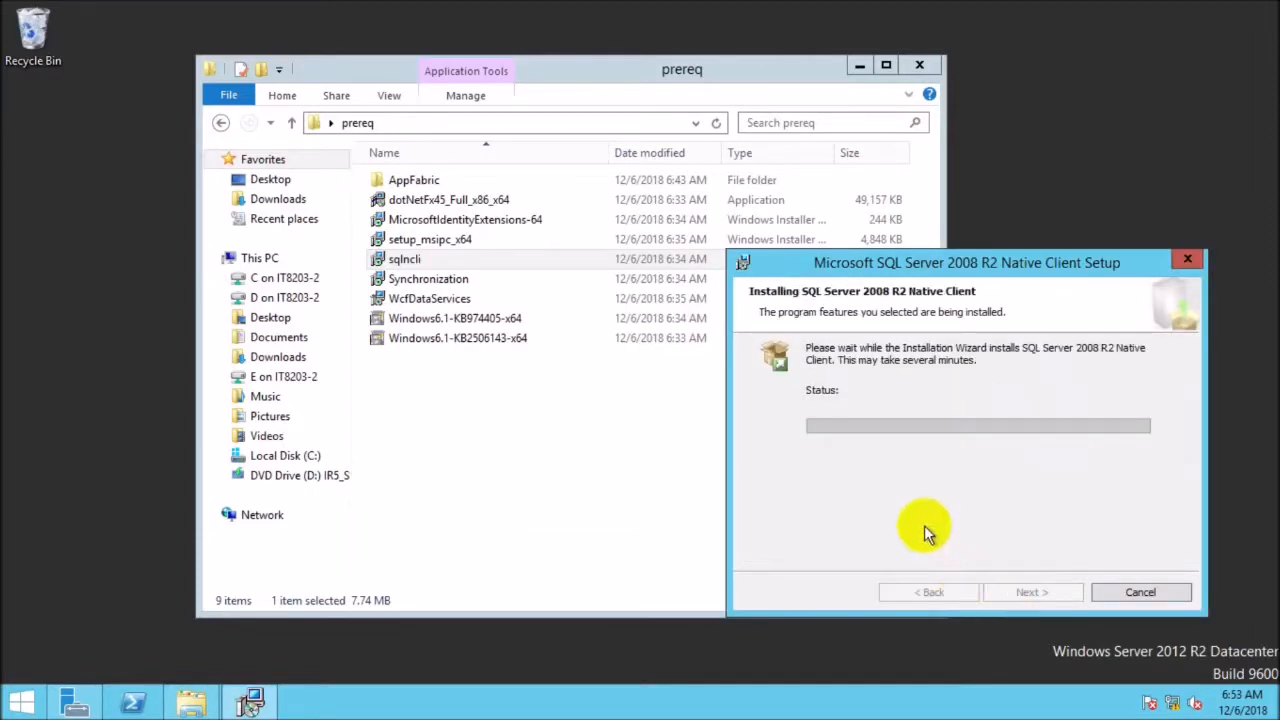
left_click_drag(931, 271, 725, 207)
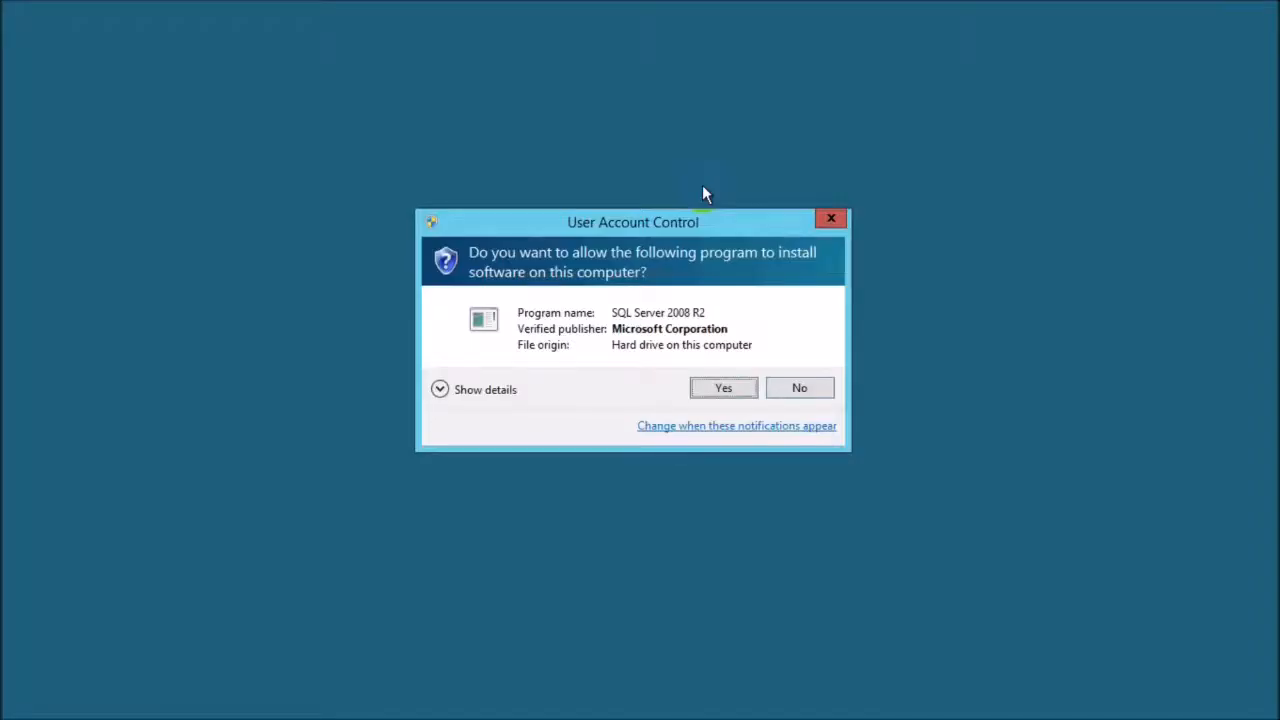
key("alt+y")
key("Return")
Step: Install Microsoft Sync Framework Runtime v1.0 SP1 (x64) from the Synchronization package, accepting its license terms
double_click(457, 279)
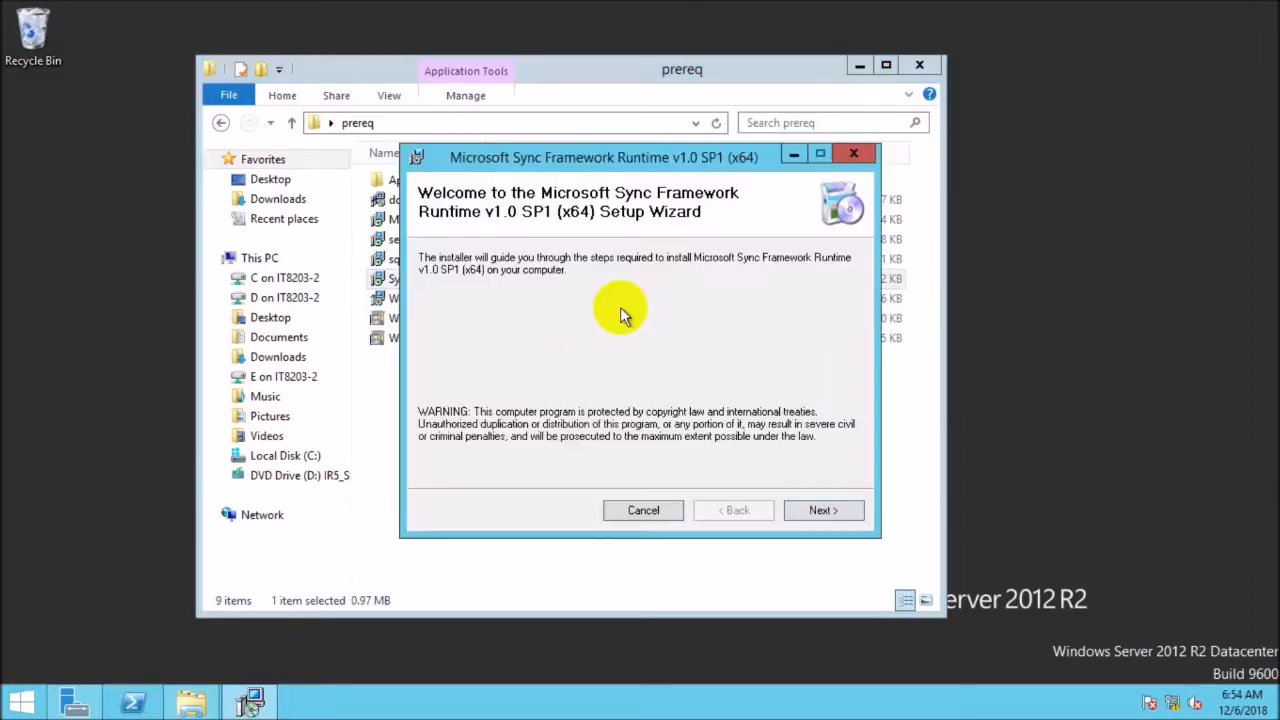
left_click(823, 511)
left_click(645, 474)
left_click(821, 512)
left_click(805, 514)
left_click(724, 388)
left_click(821, 511)
Step: Install WCF Data Services 5.0 (OData v3), accepting its license terms, and finish the Windows Server AppFabric v1.1 CU1 installation wizard
double_click(447, 303)
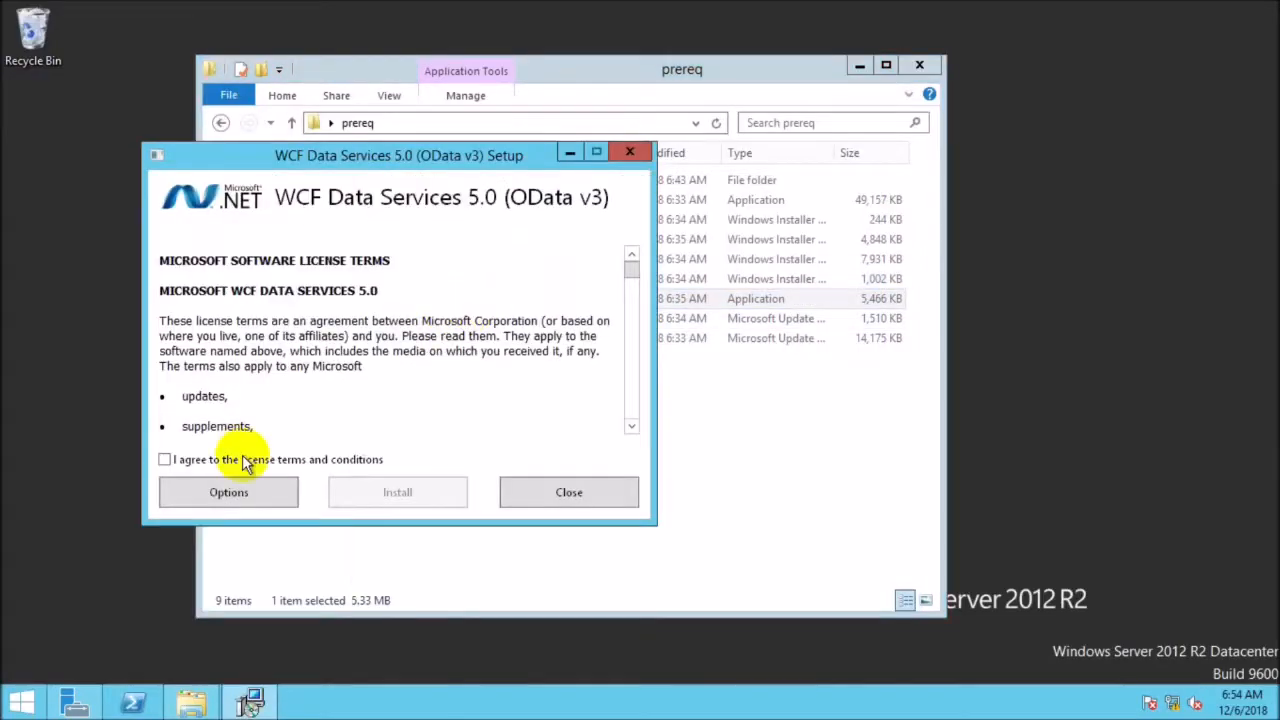
left_click(245, 463)
left_click(440, 492)
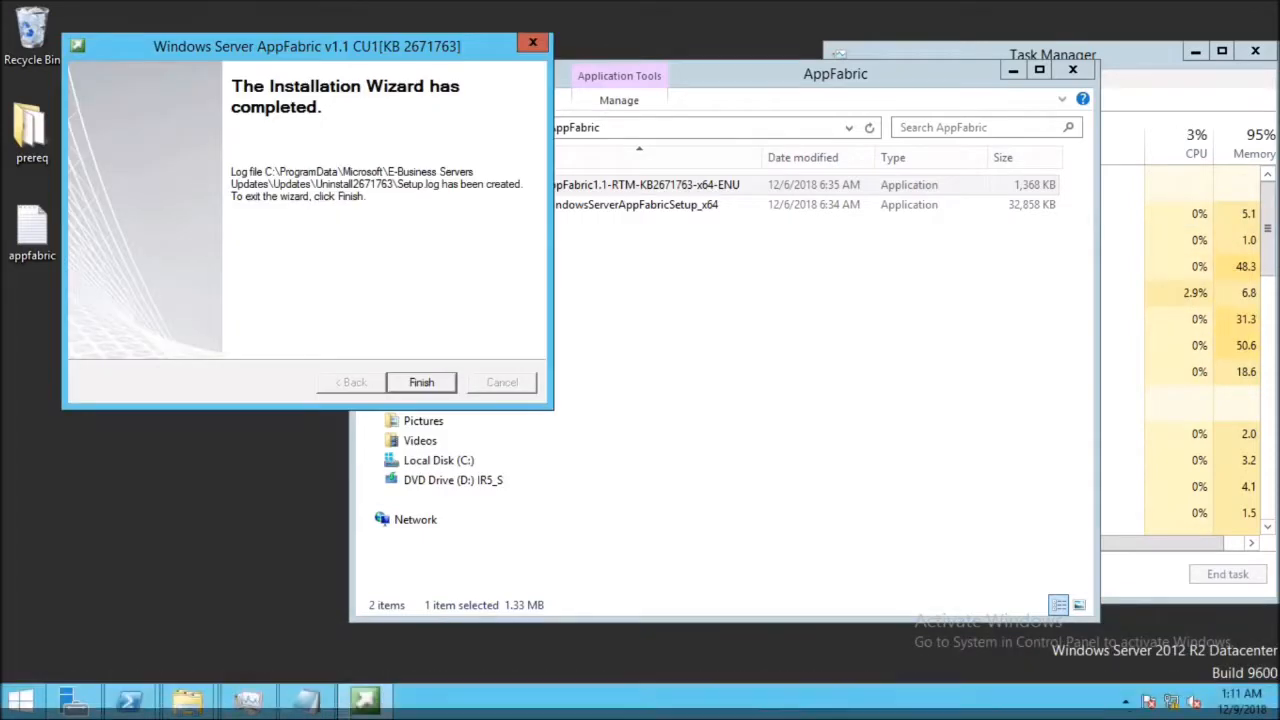
left_click(421, 382)
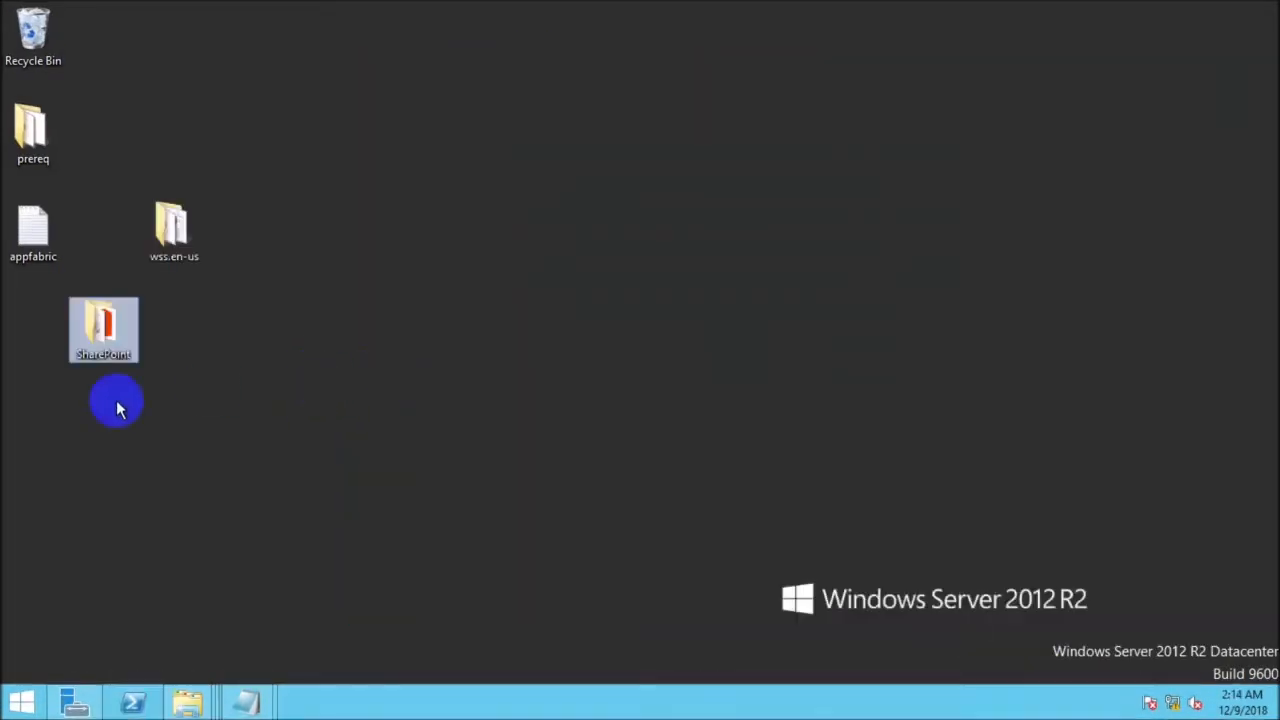
Step: Run setup from the SharePoint folder as administrator and submit the SharePoint Server 2013 product key
double_click(105, 335)
scroll(746, 447, "down", 10)
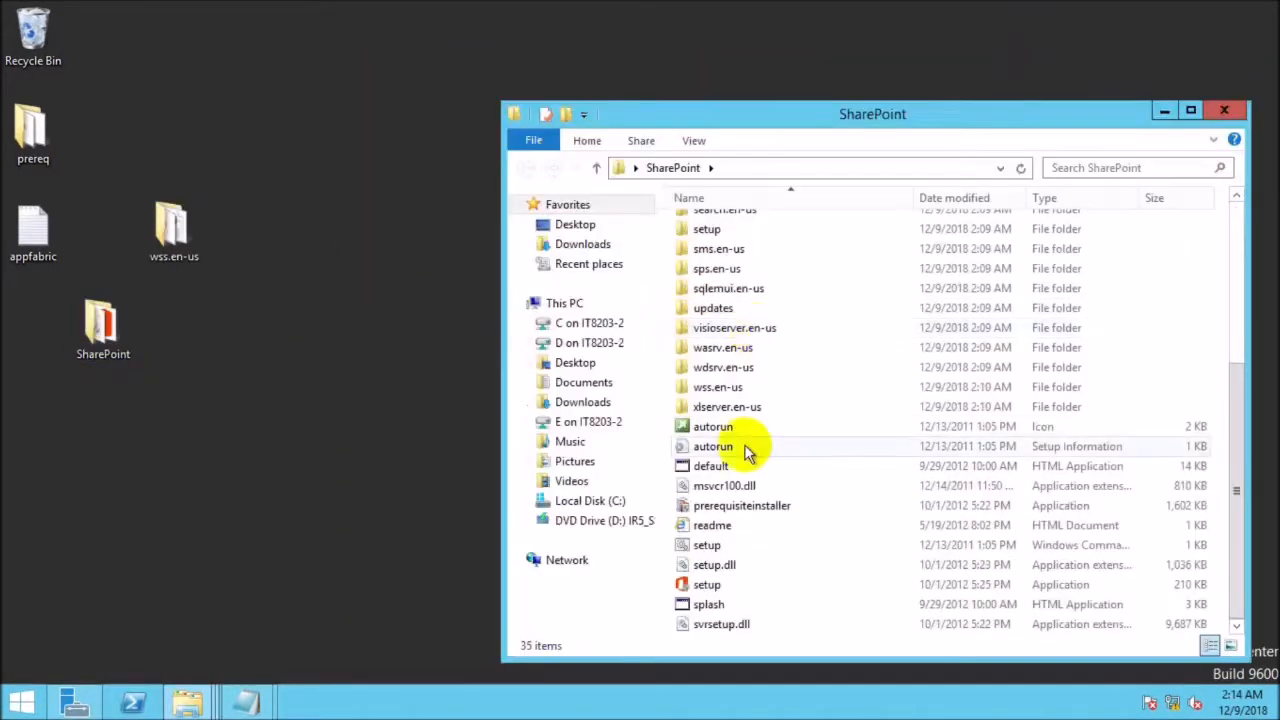
right_click(735, 583)
left_click(812, 324)
left_click(722, 390)
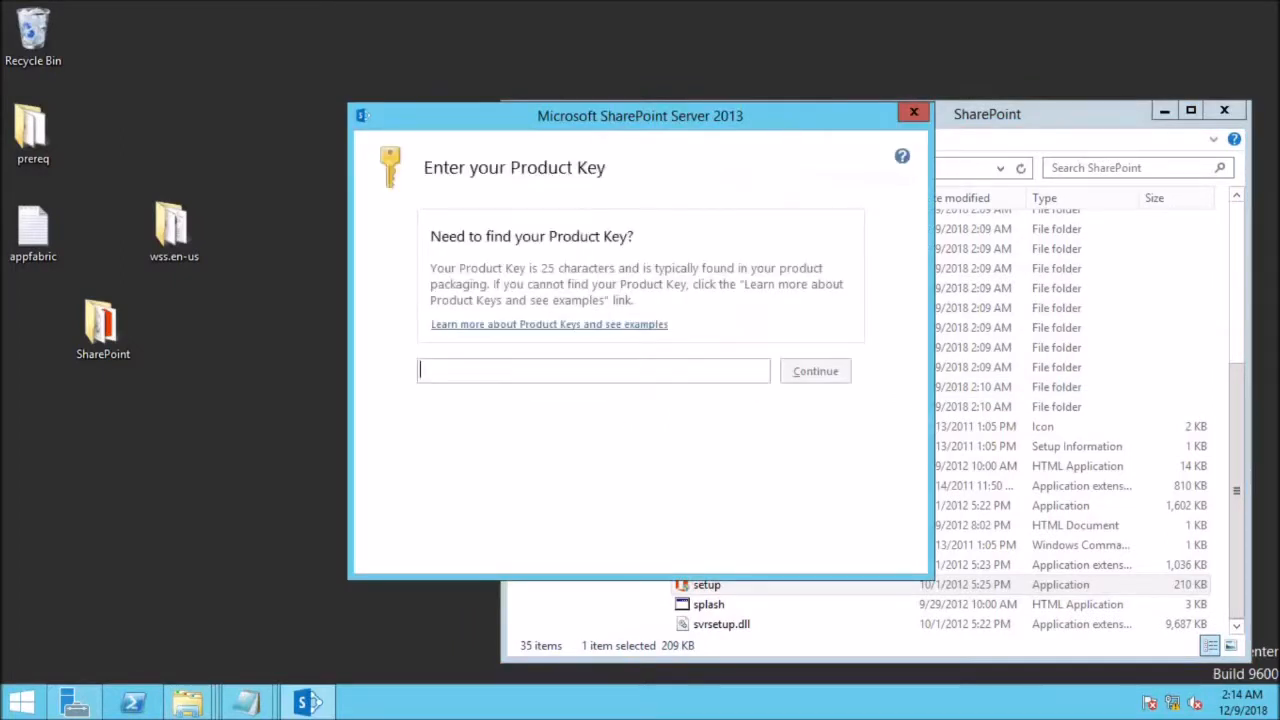
left_click(814, 368)
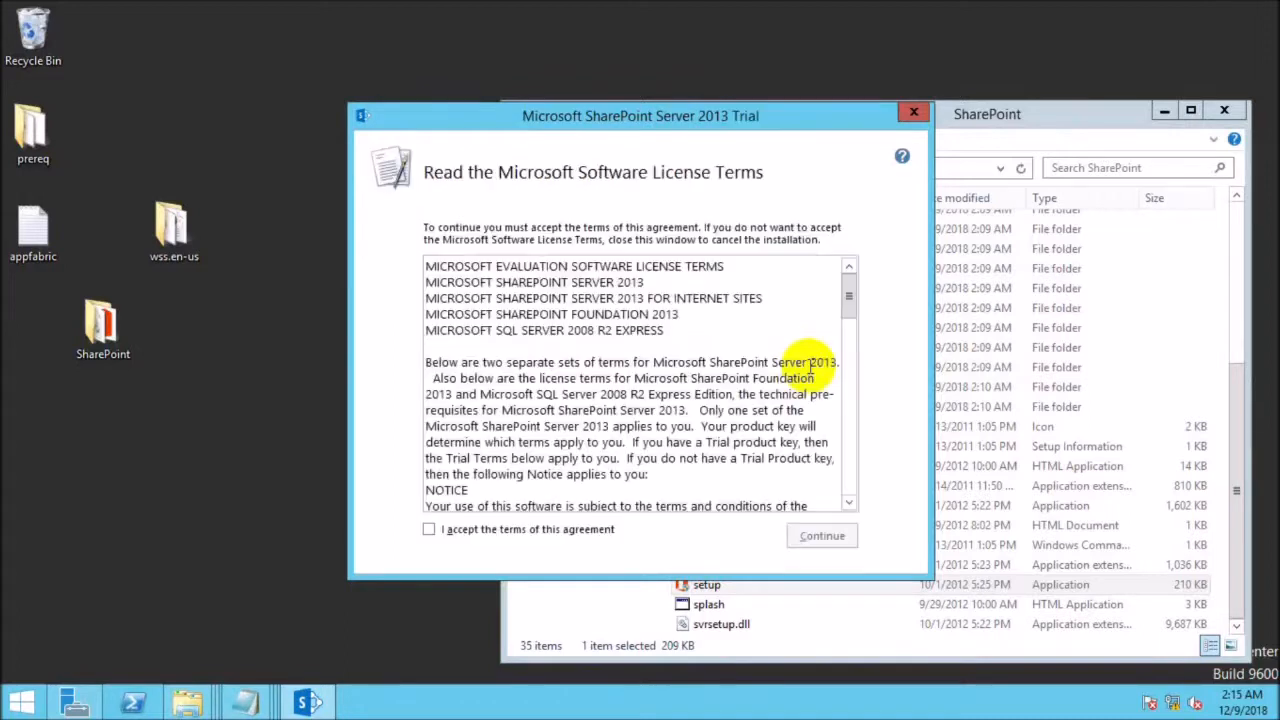
Step: Accept the SharePoint Server 2013 license terms and start the installation with the Complete server type
left_click(455, 530)
left_click(815, 536)
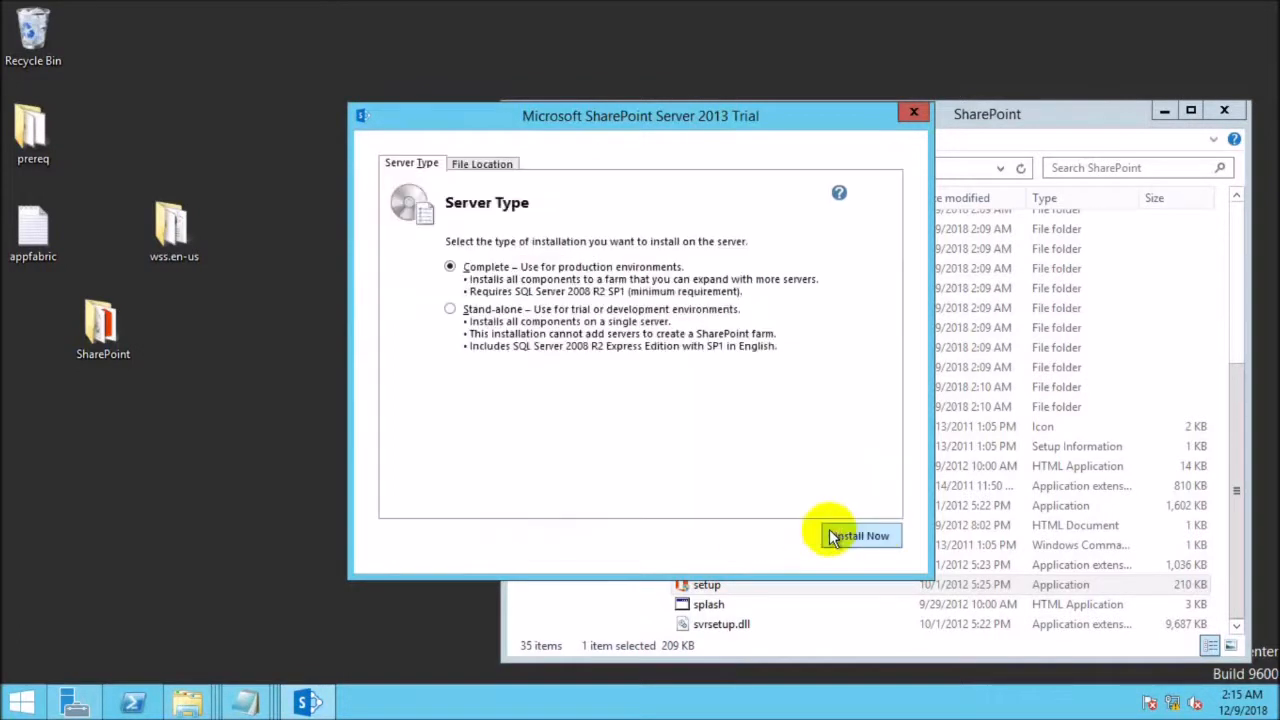
left_click(863, 537)
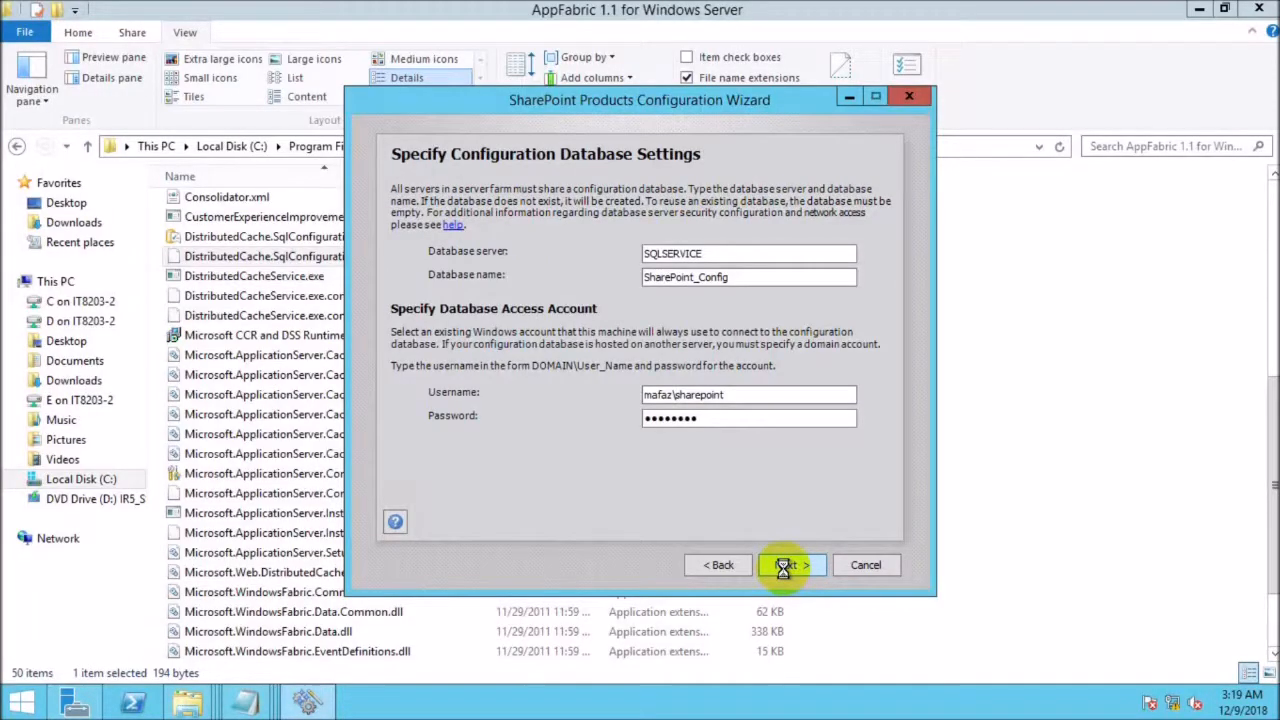
Step: Accept the SharePoint_Config database settings on server SQLSERVICE, then enter and confirm the farm passphrase
left_click(783, 567)
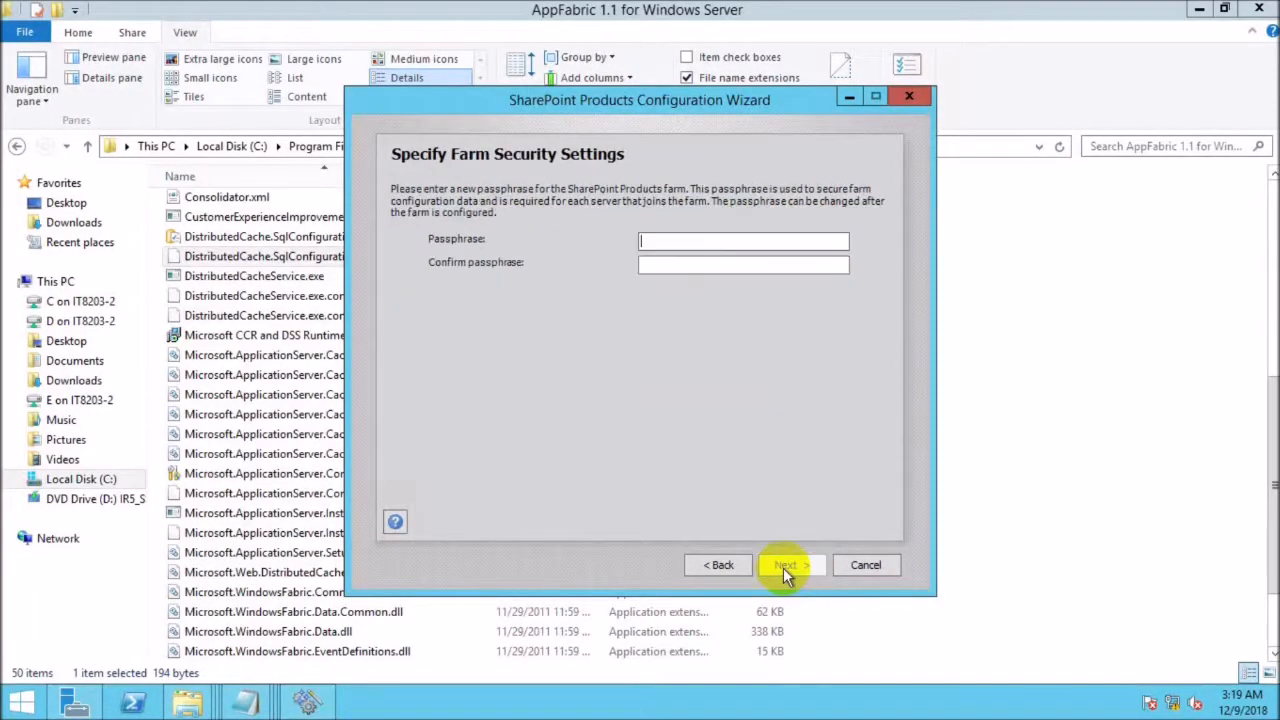
type("********")
key("Tab")
type("********")
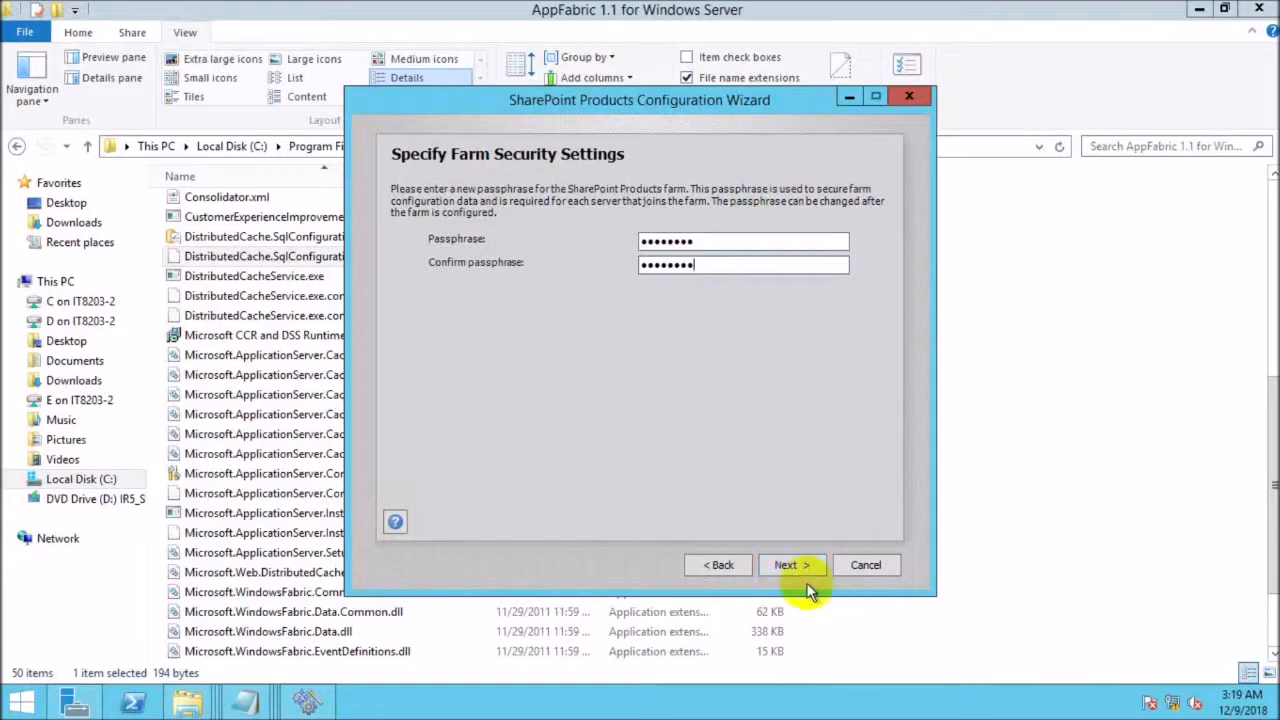
left_click(795, 566)
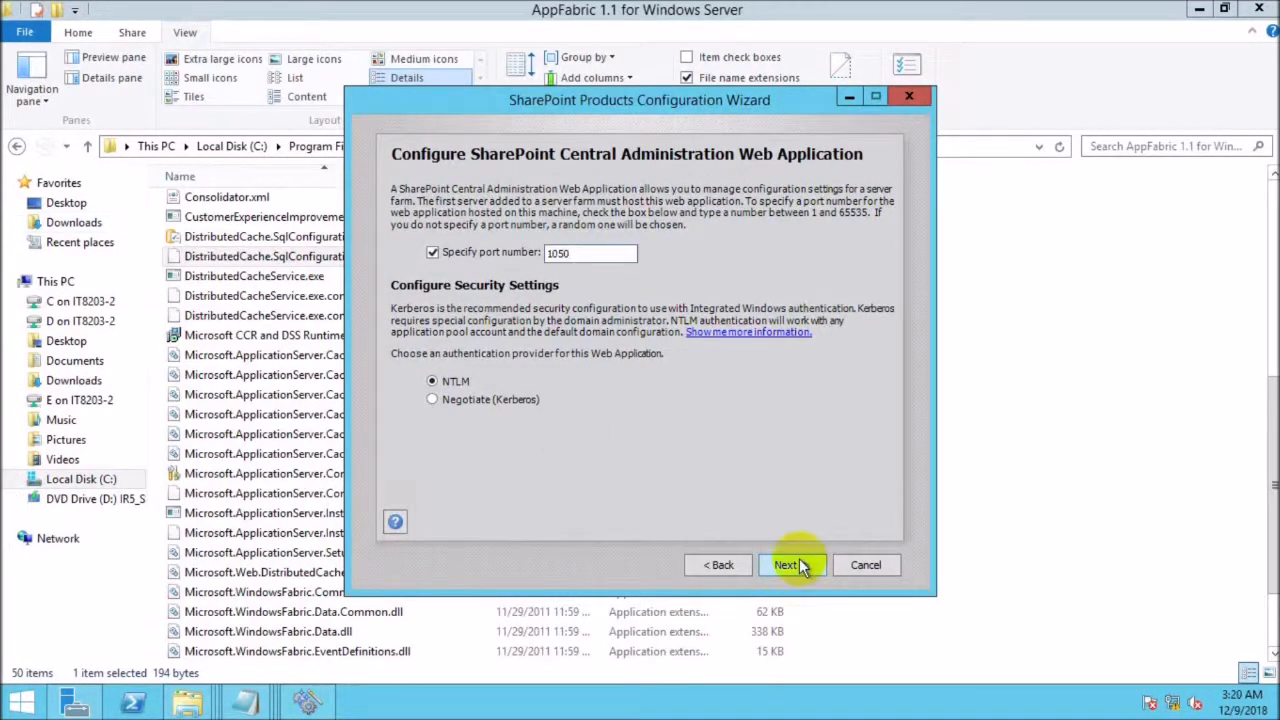
Step: Accept port 1050 with NTLM authentication for the Central Administration web application and apply the configuration settings
left_click(790, 565)
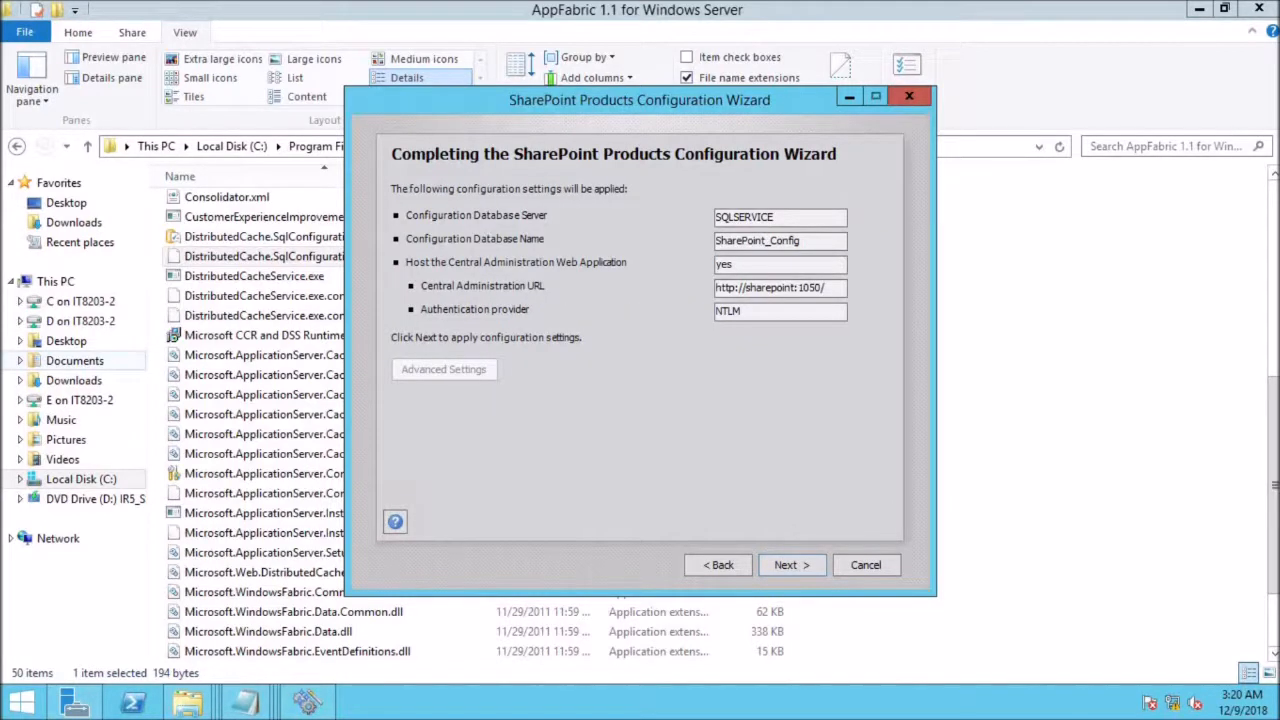
left_click(786, 566)
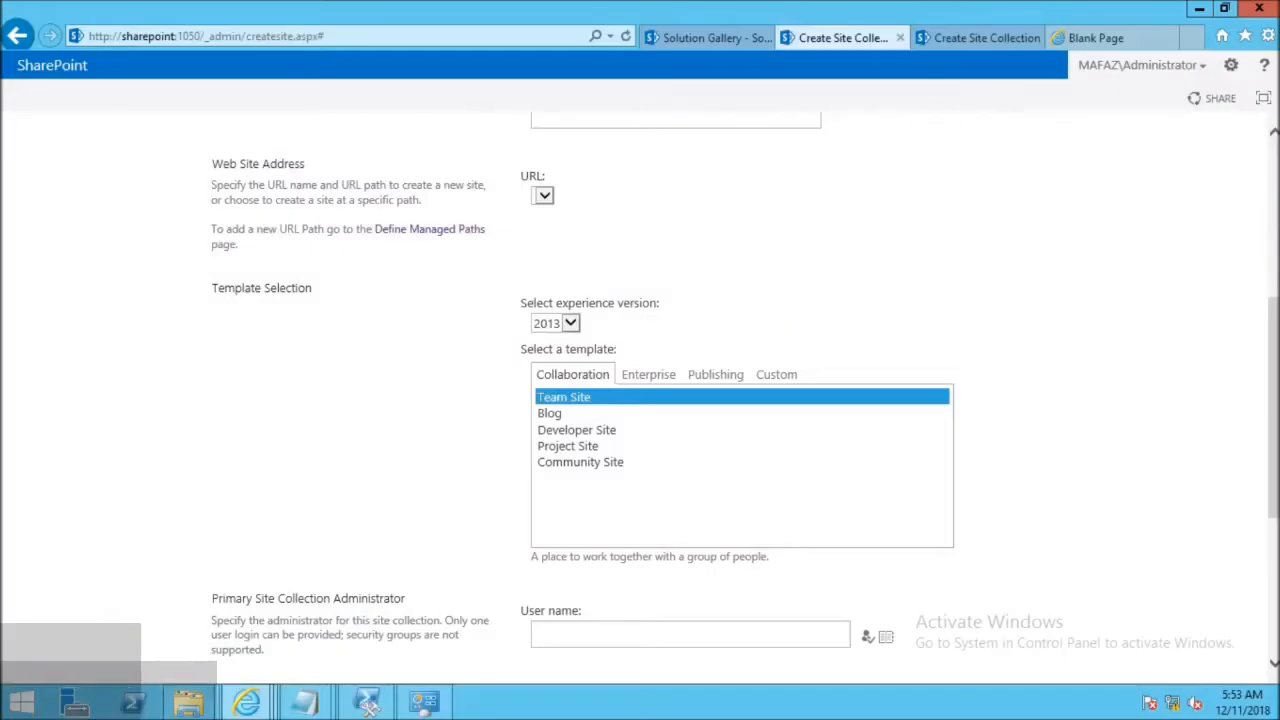
Step: Title the new site collection IT Department, describe it as Collaborative tool, and look over its template, administrator and quota settings
scroll(1240, 250, "up", 5)
left_click(624, 430)
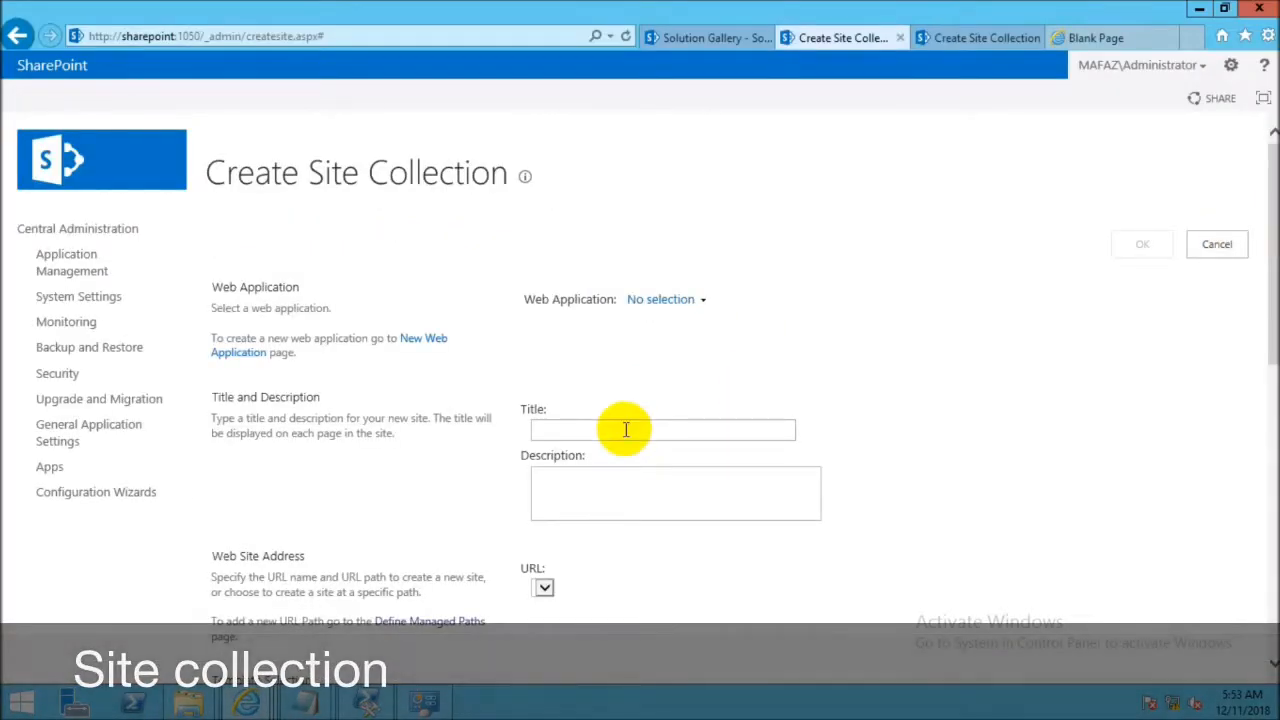
type("IT Department")
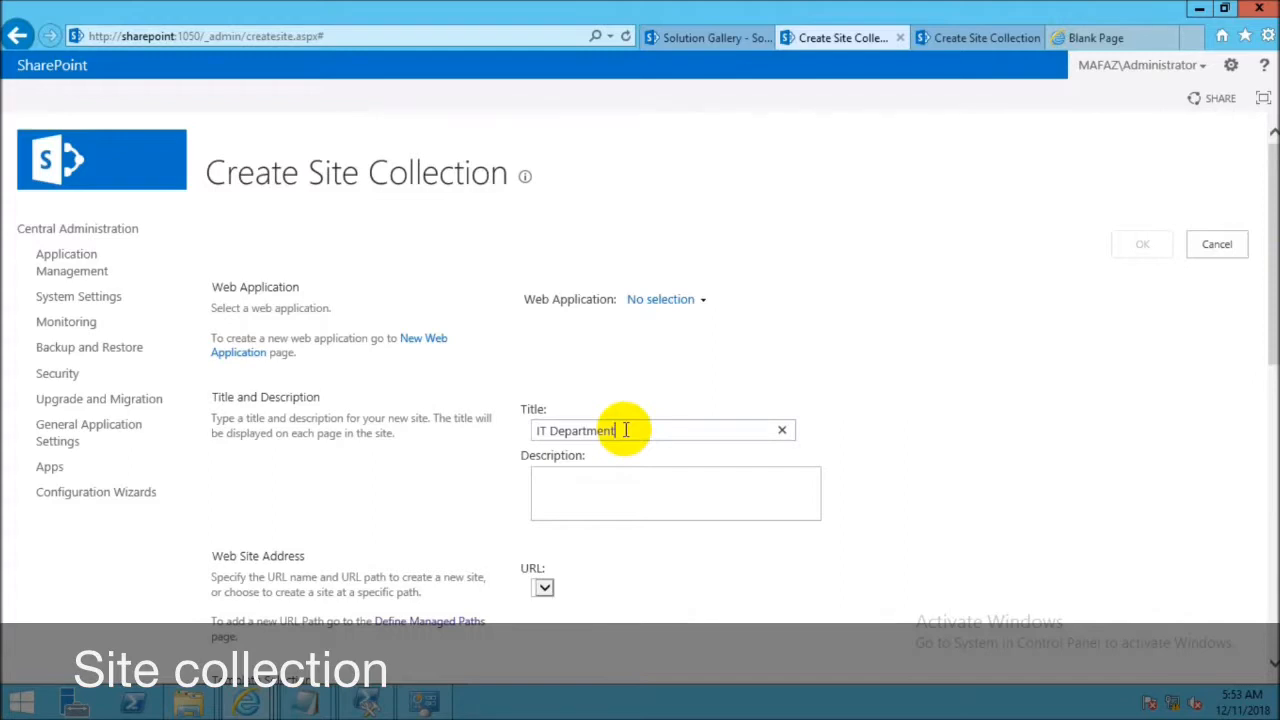
key("Tab")
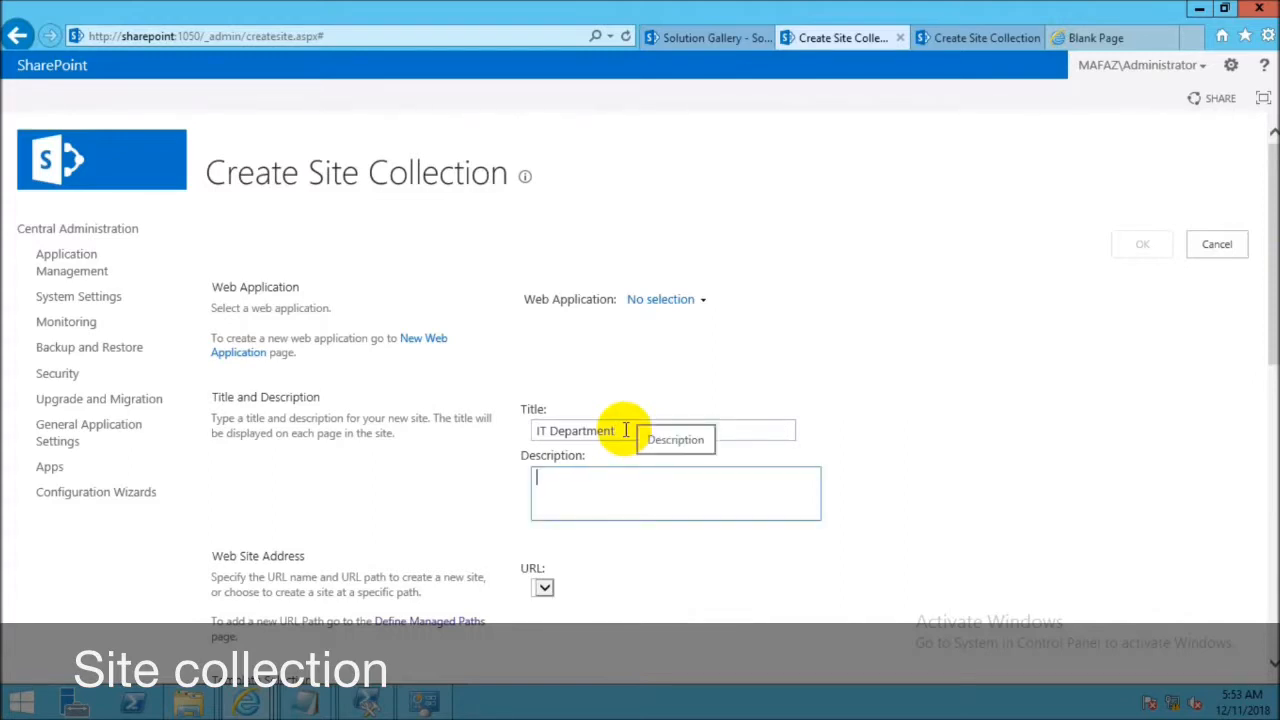
type("Collaborative tool")
scroll(640, 411, "down", 1)
scroll(561, 580, "down", 2)
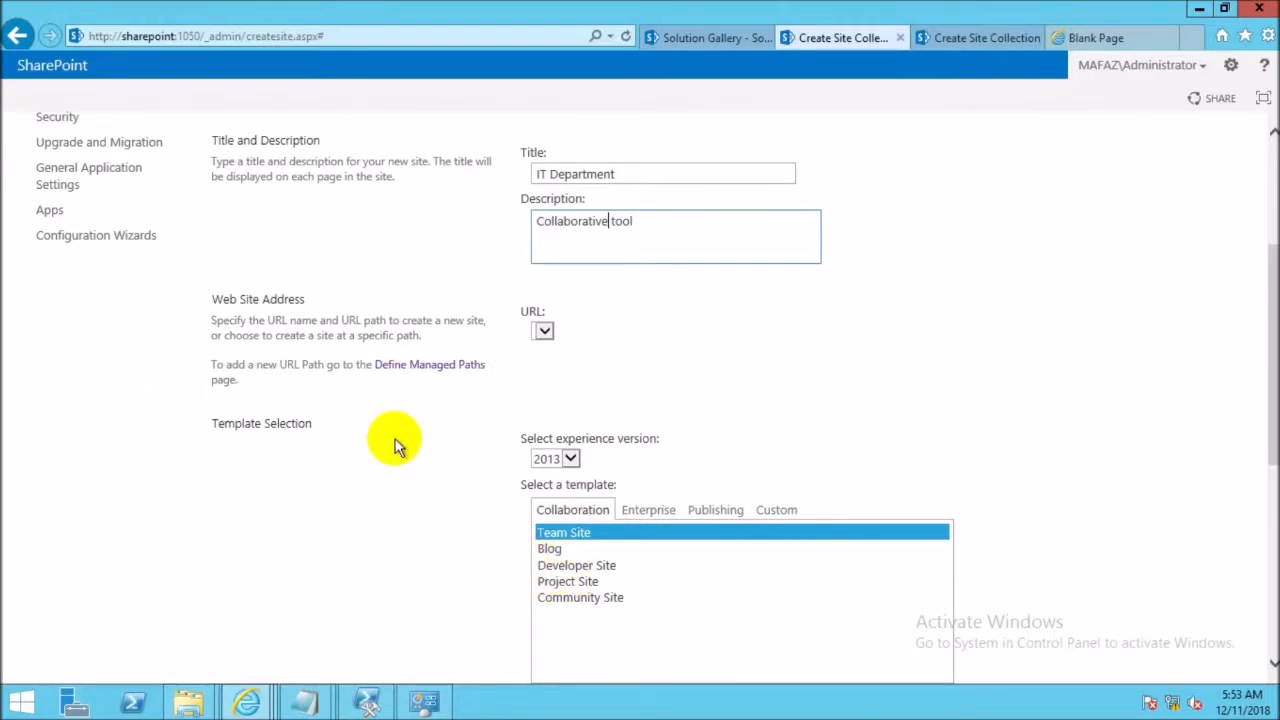
scroll(395, 439, "down", 4)
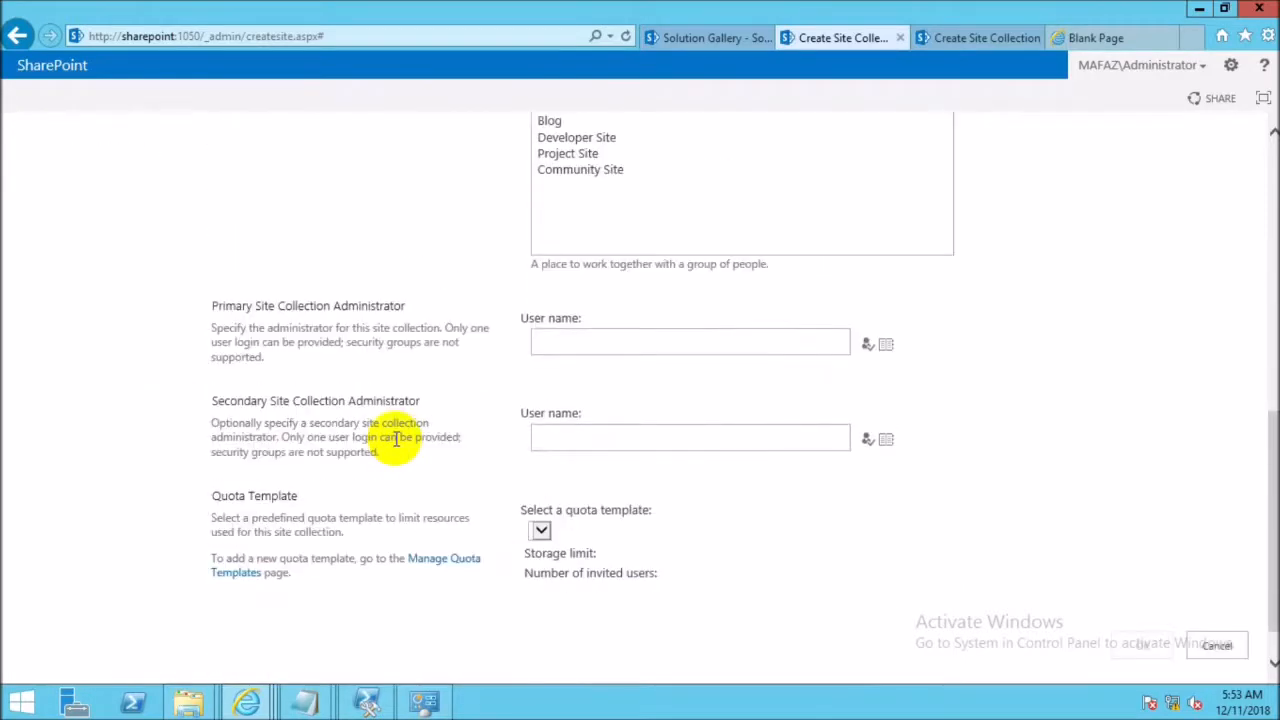
scroll(630, 347, "up", 4)
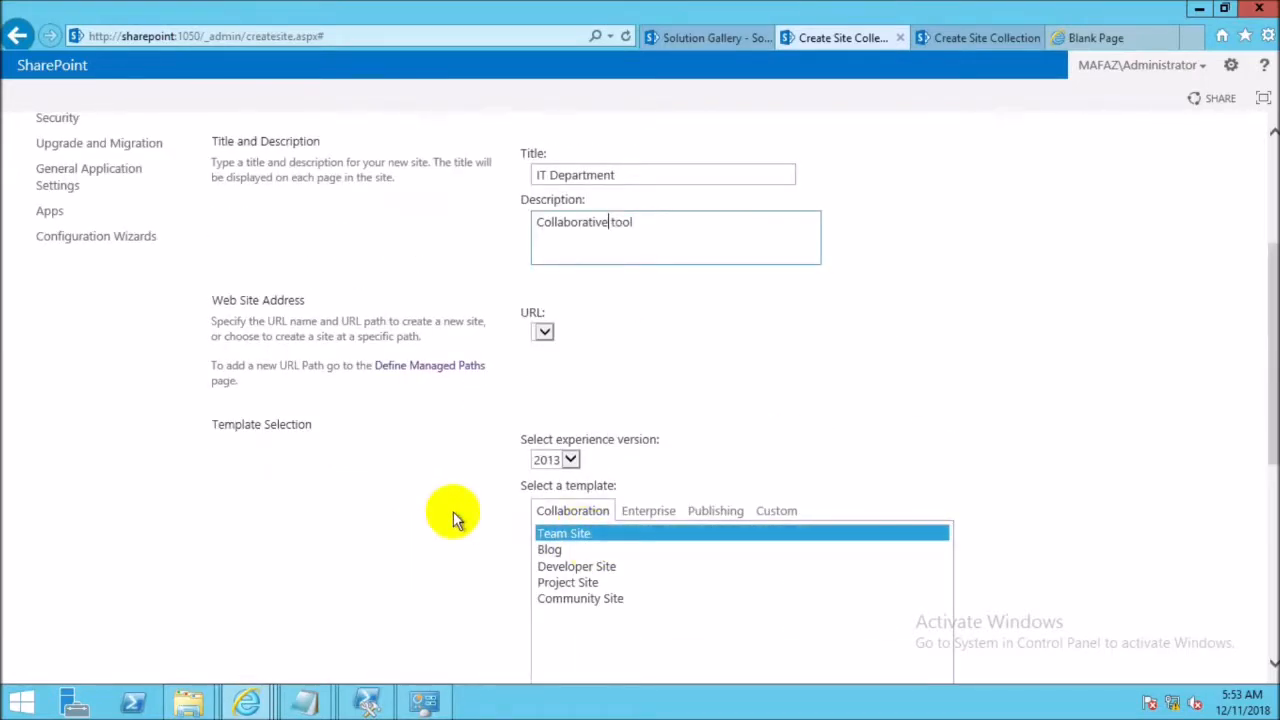
scroll(453, 511, "down", 3)
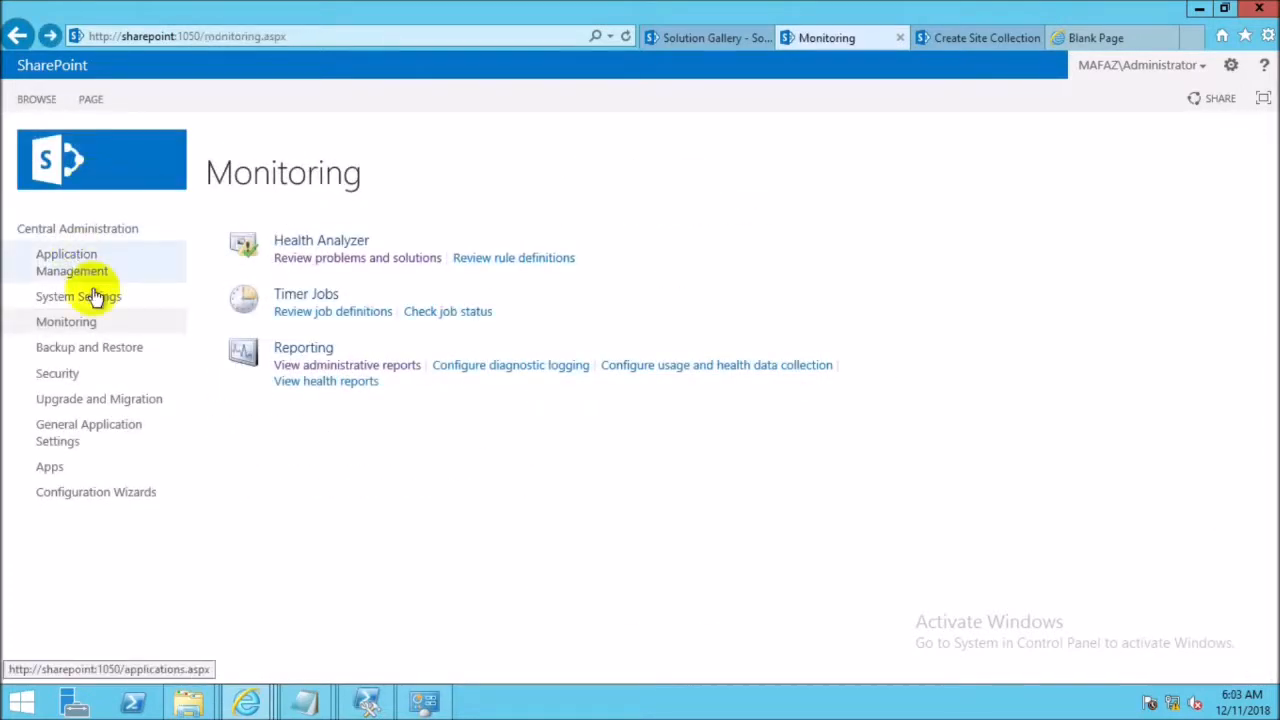
Step: Open the Health Analyzer's problems and solutions under Monitoring and read the explanation and remedy of the application pool accounts warning
left_click(97, 322)
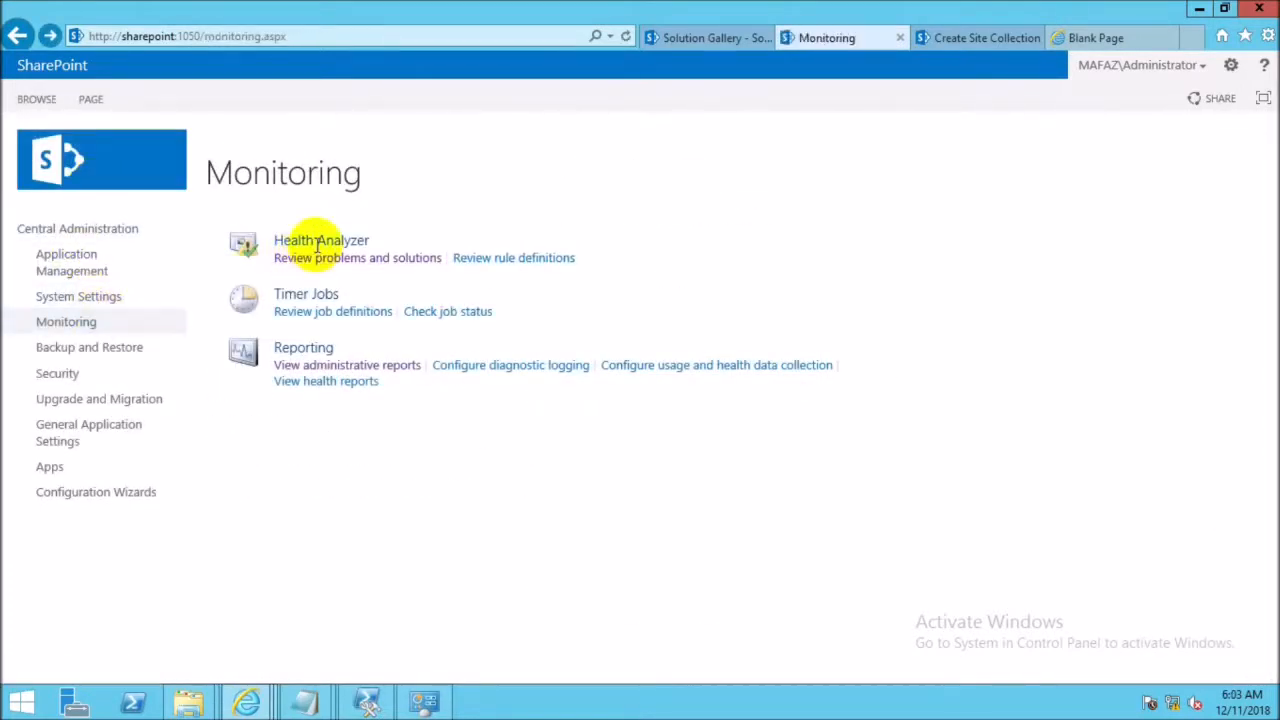
left_click(323, 270)
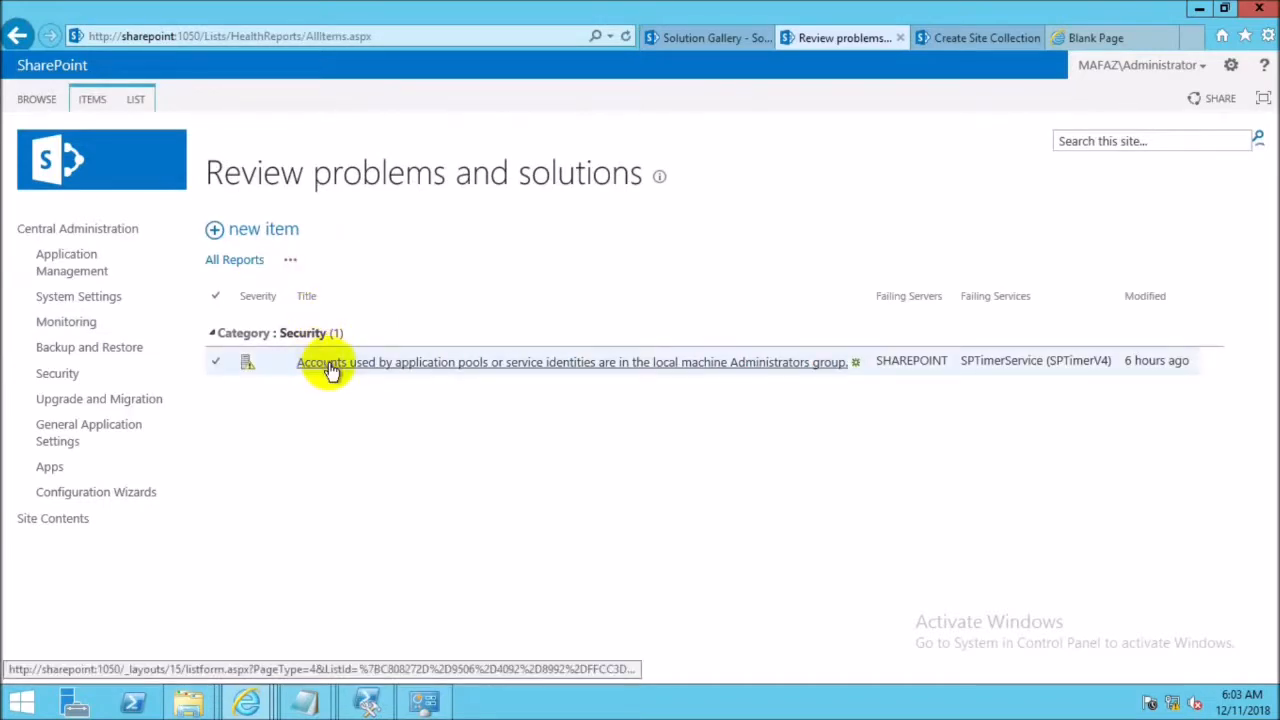
left_click(331, 371)
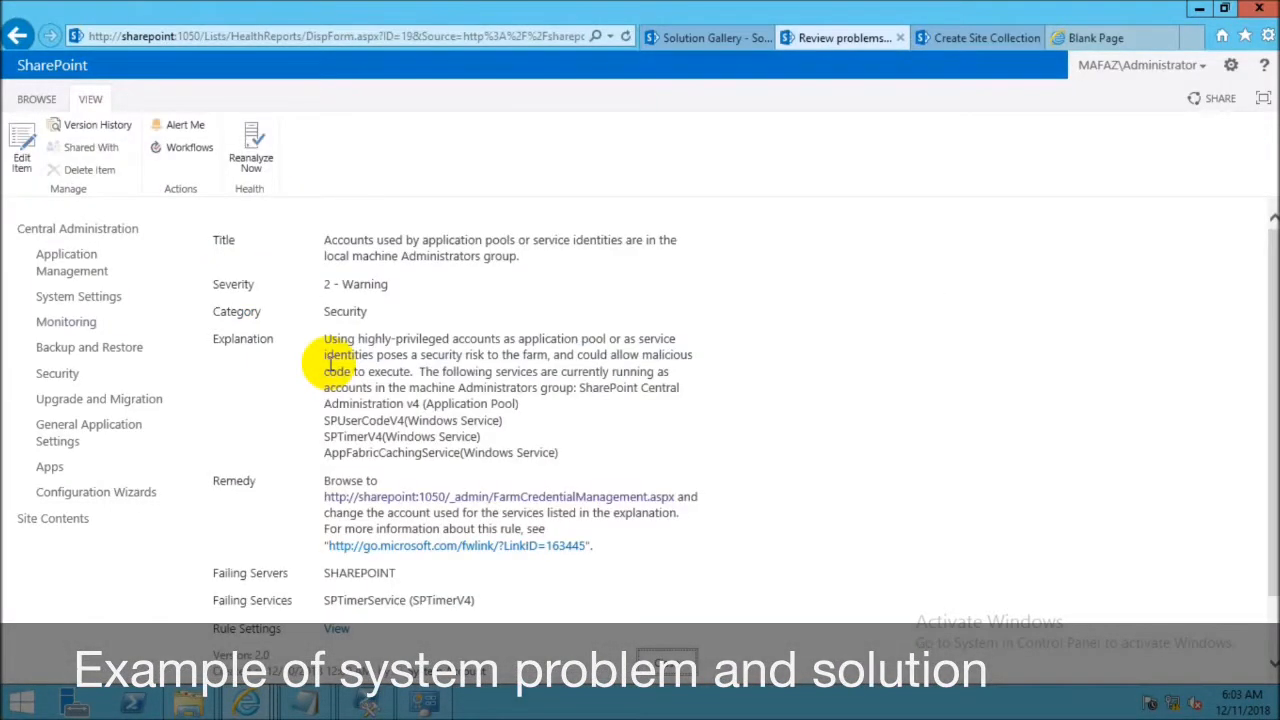
scroll(331, 363, "down", 1)
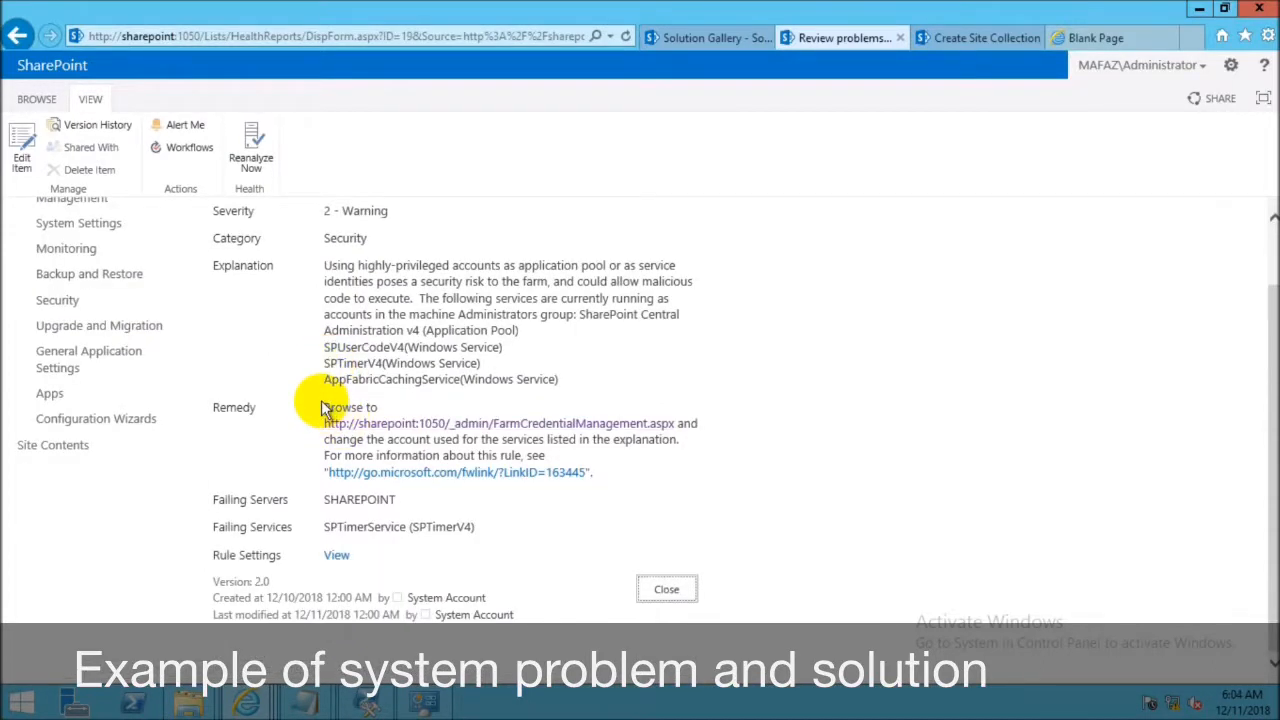
left_click_drag(324, 407, 557, 466)
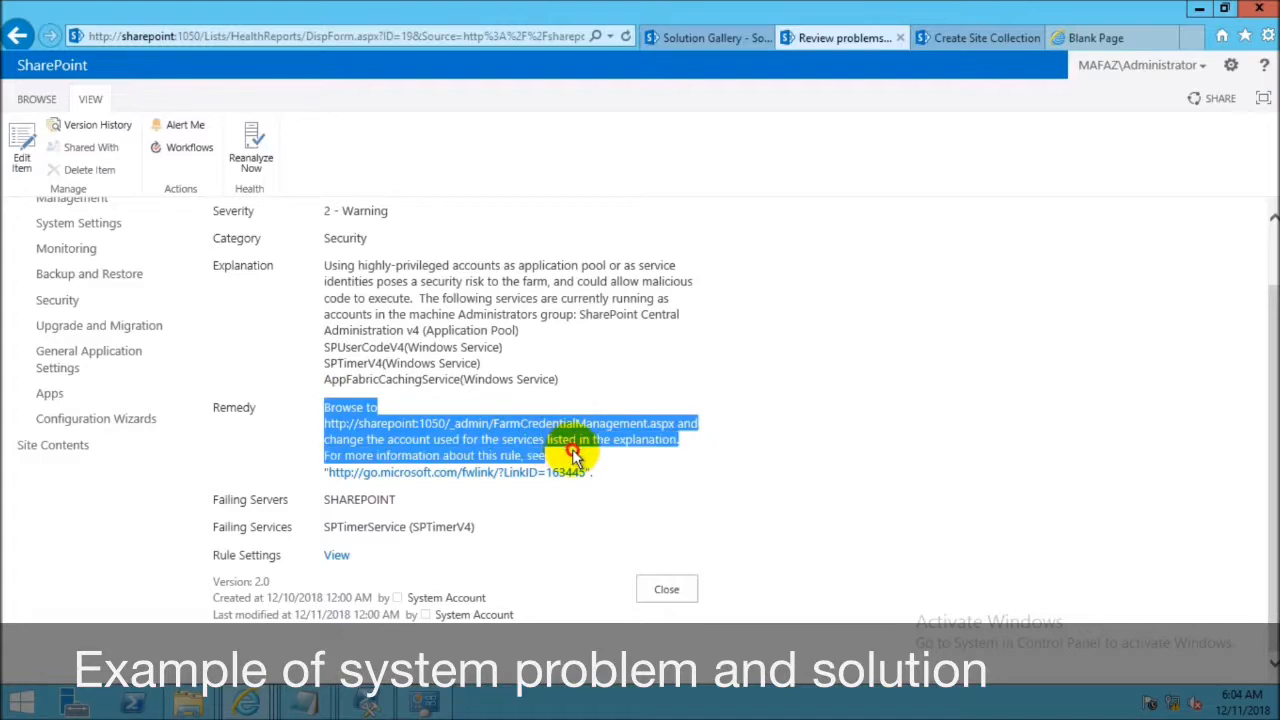
right_click(520, 430)
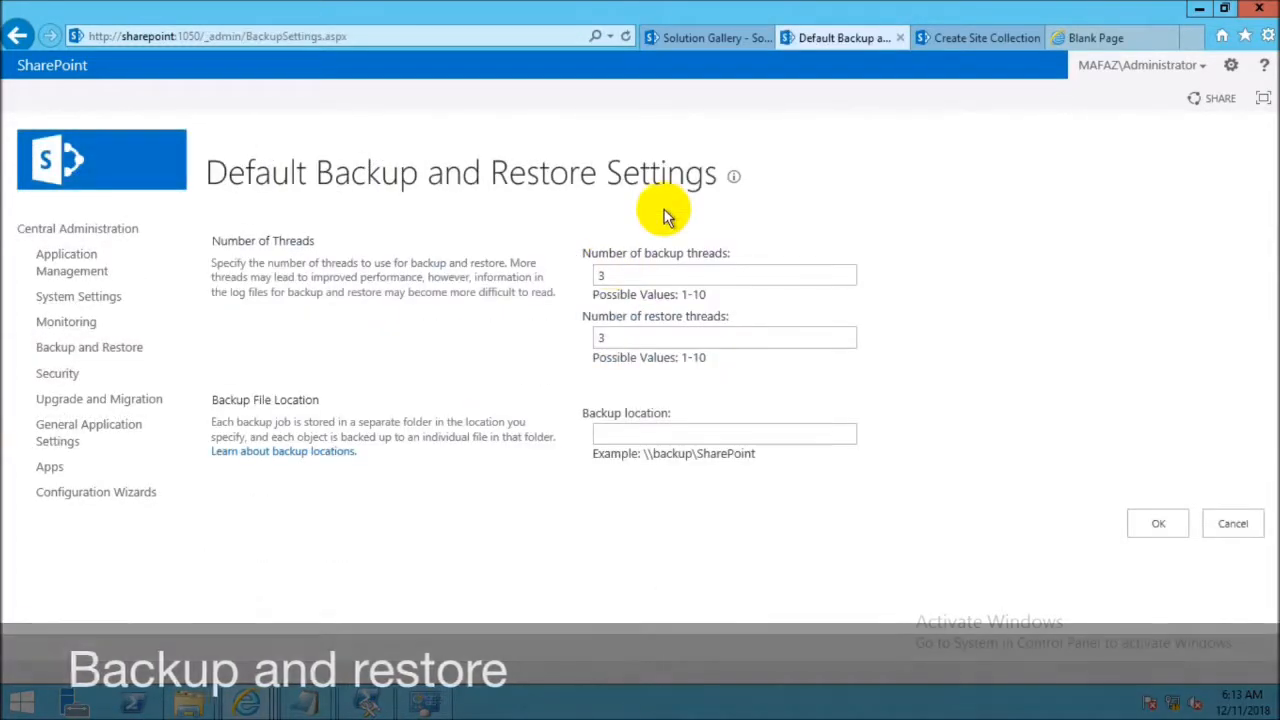
Step: Look through the farm backup and restore options, viewing the restore from a backup page and the backup component selection
left_click(18, 36)
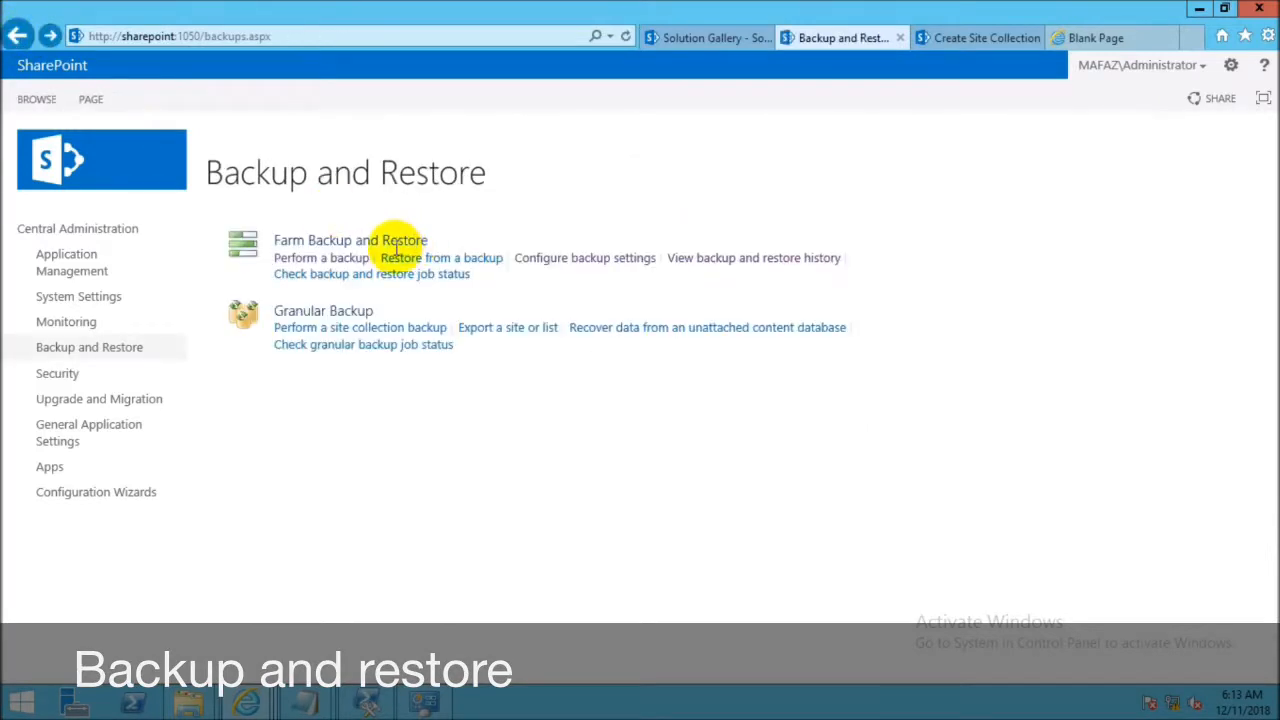
left_click(472, 258)
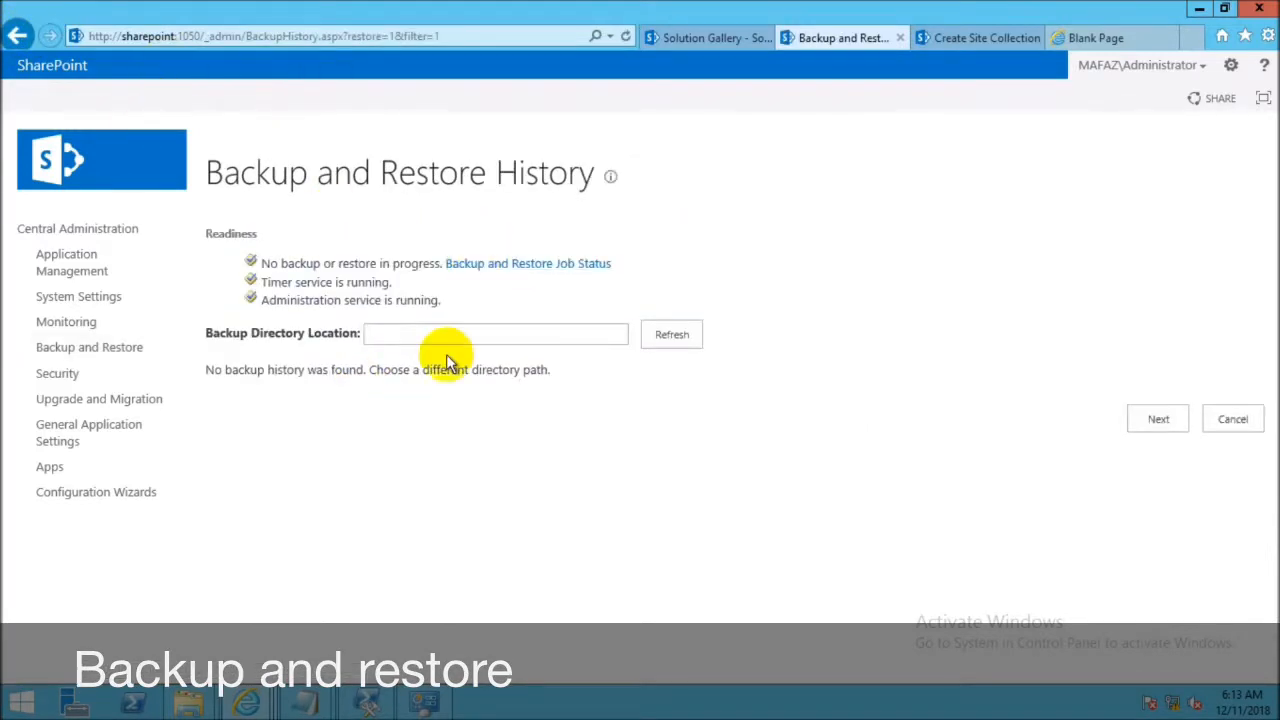
left_click(527, 330)
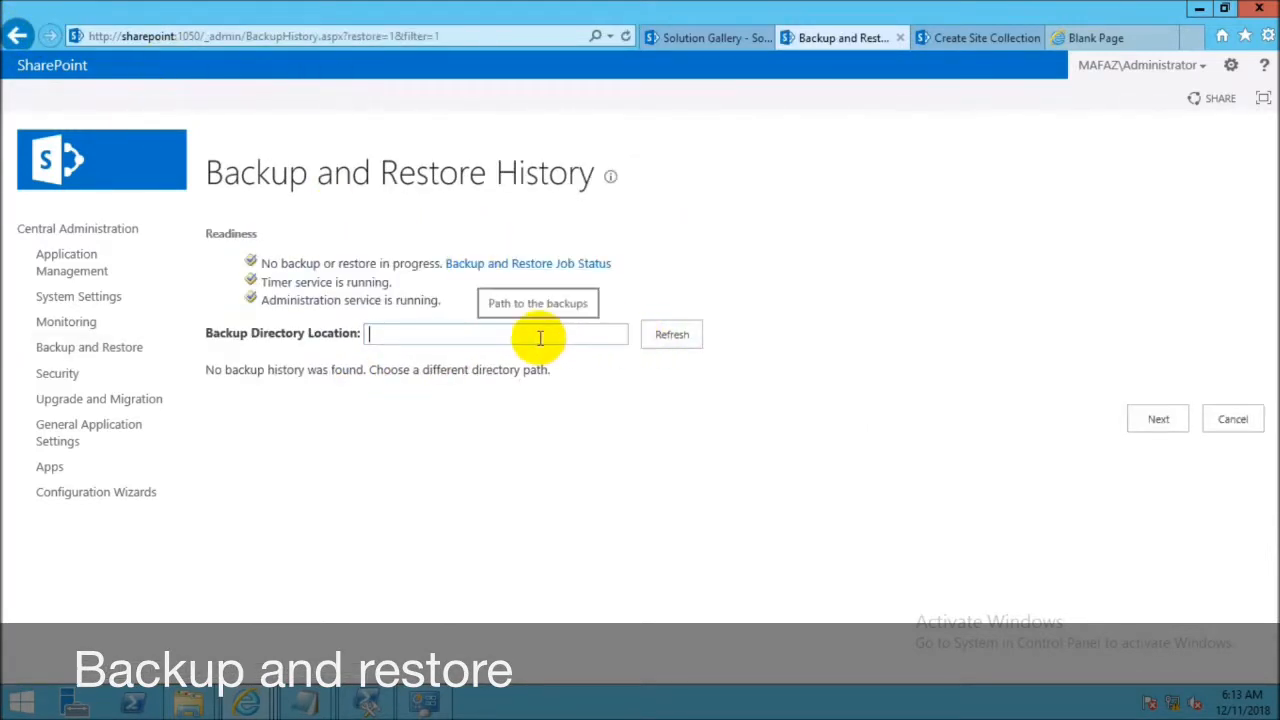
left_click(17, 35)
left_click(329, 256)
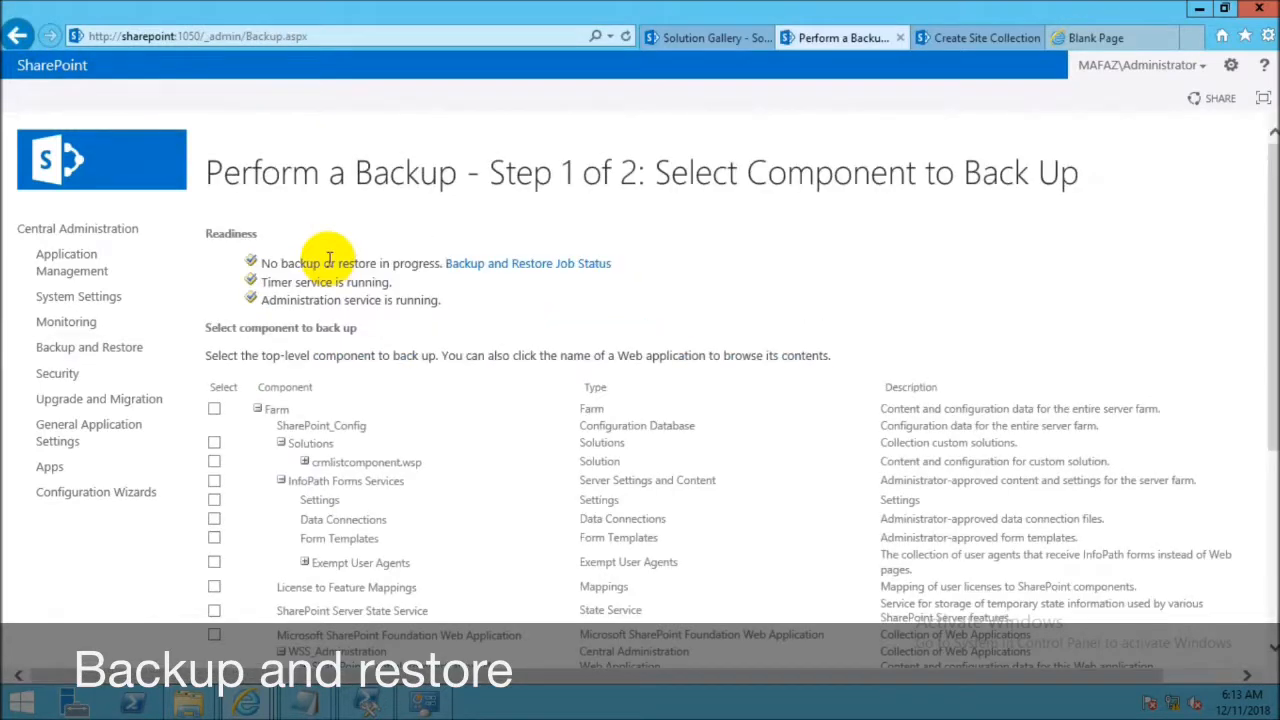
Step: Select the whole farm as the component to back up and proceed with a full backup of content and configuration settings
scroll(332, 257, "down", 5)
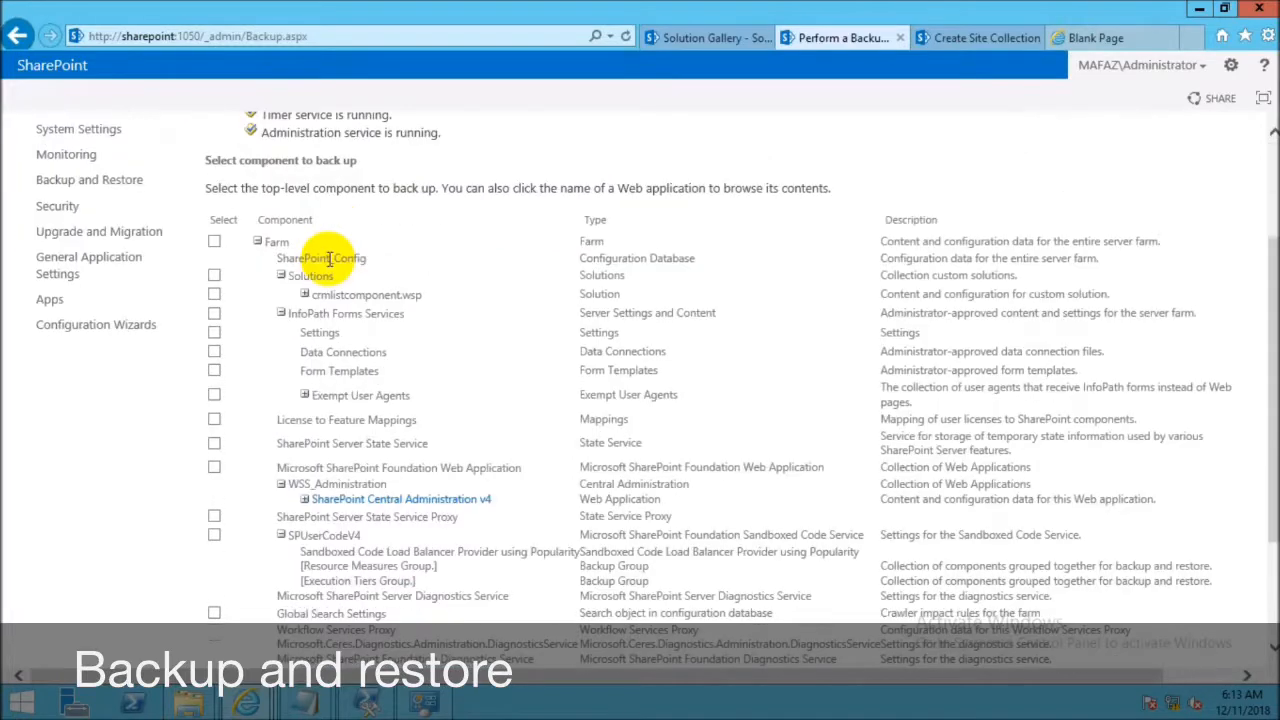
scroll(330, 268, "up", 4)
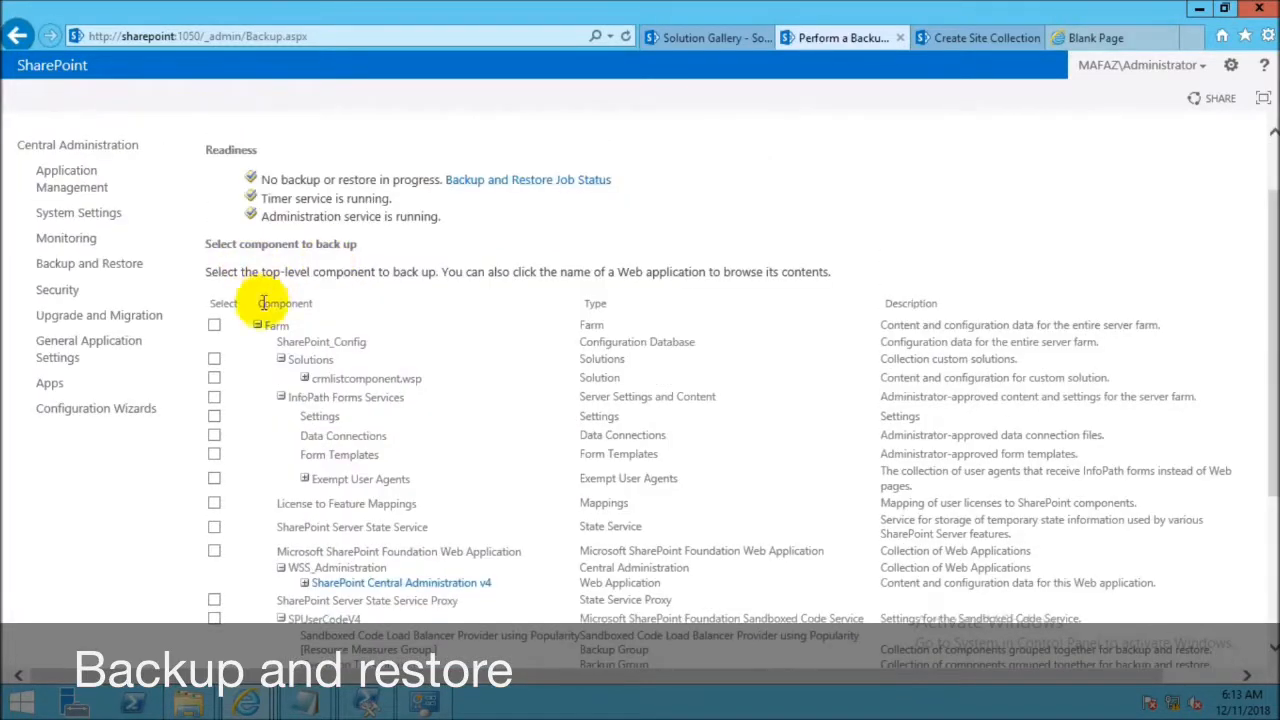
left_click(214, 325)
scroll(900, 388, "down", 3)
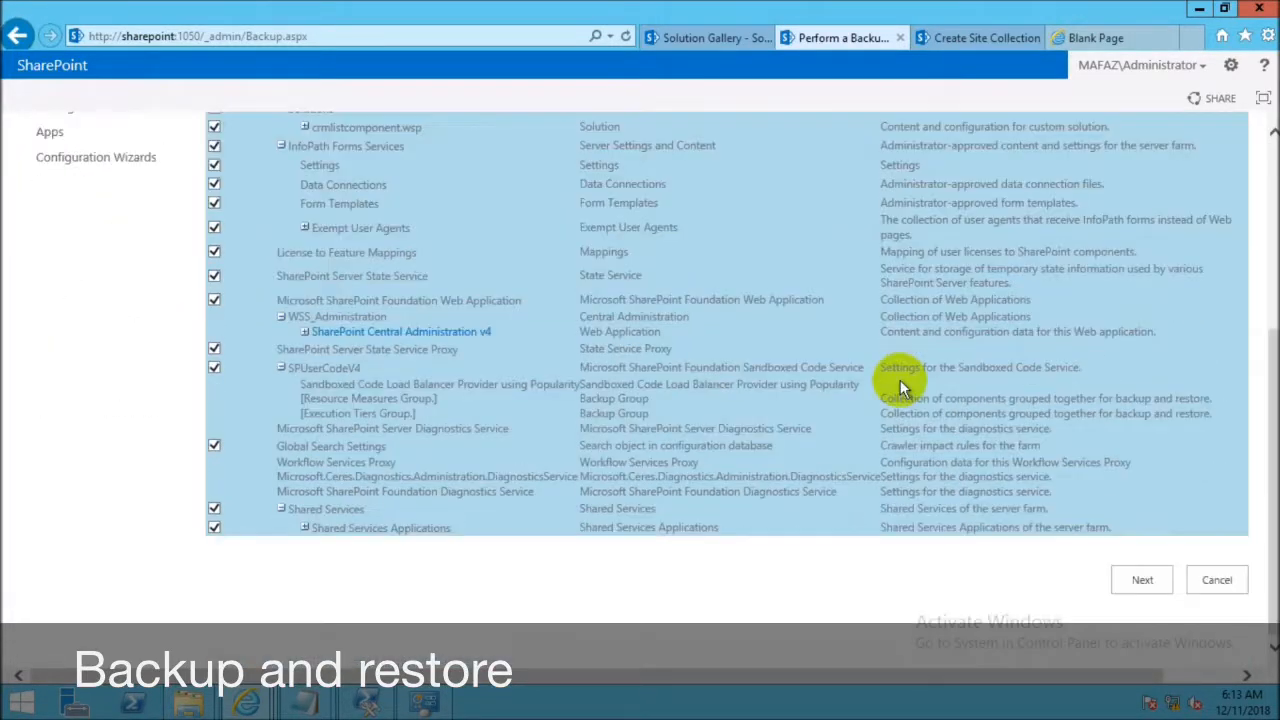
left_click(1138, 580)
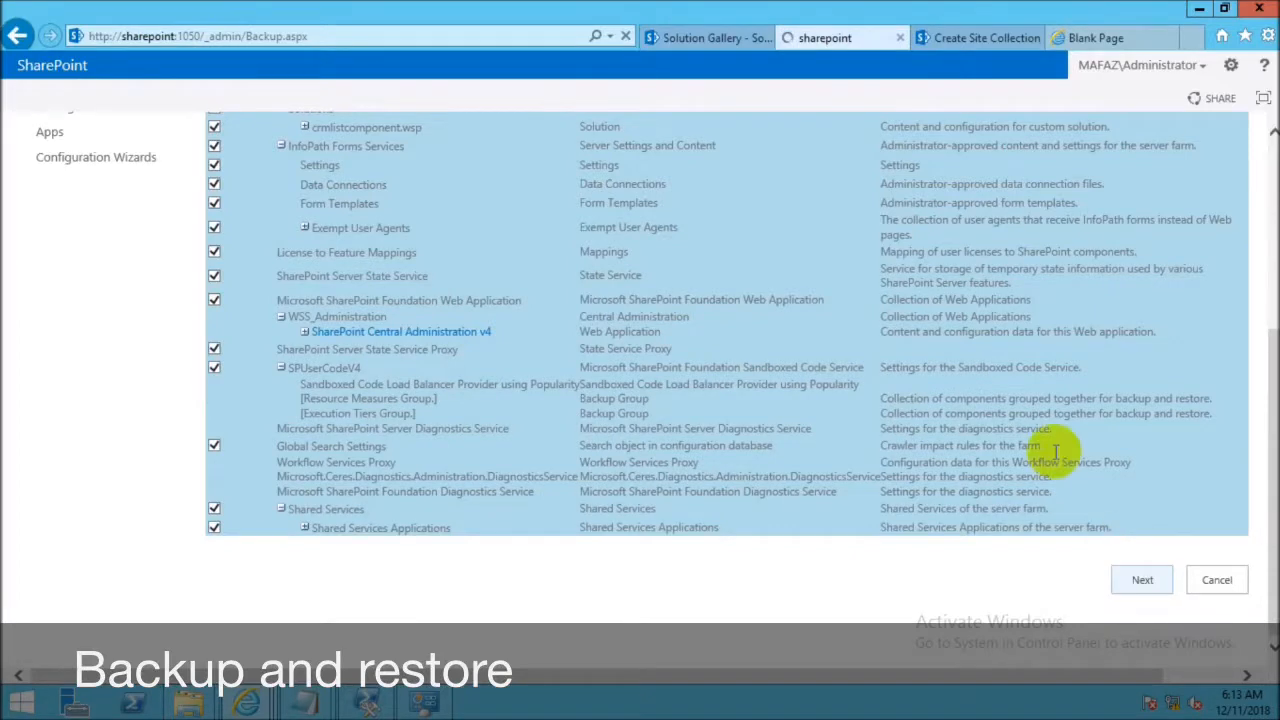
scroll(1012, 418, "down", 2)
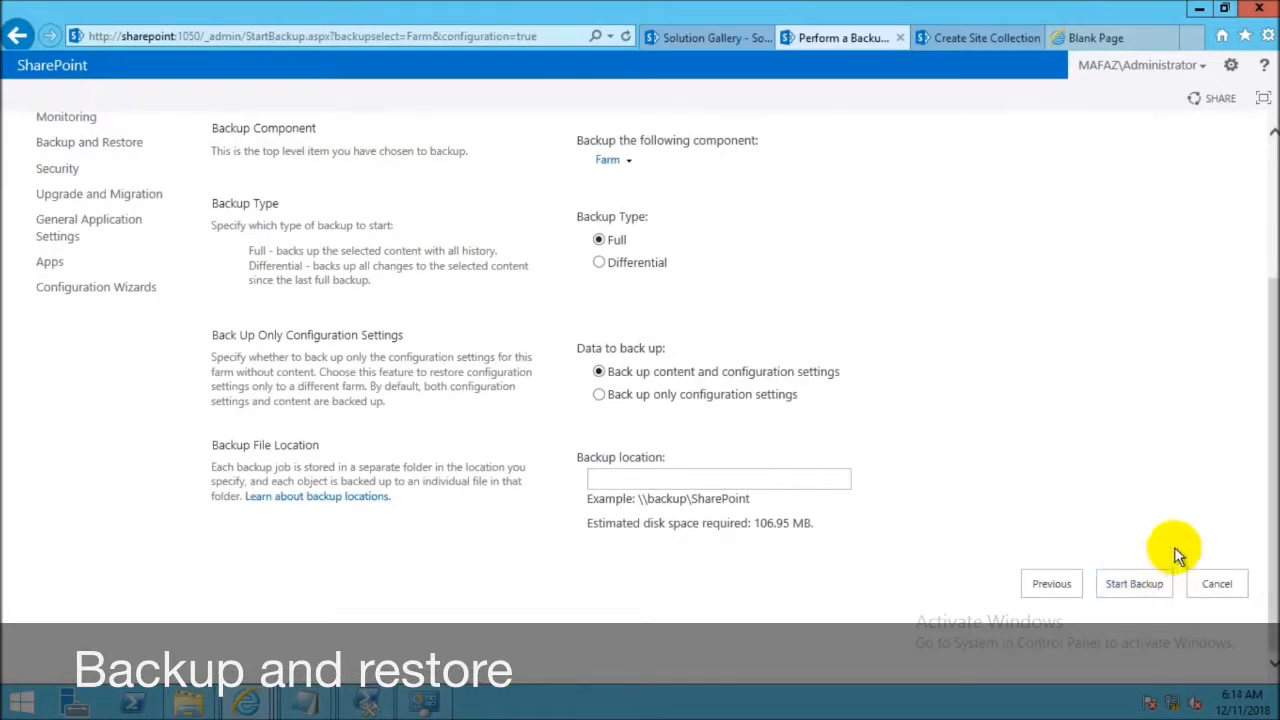
left_click(1172, 584)
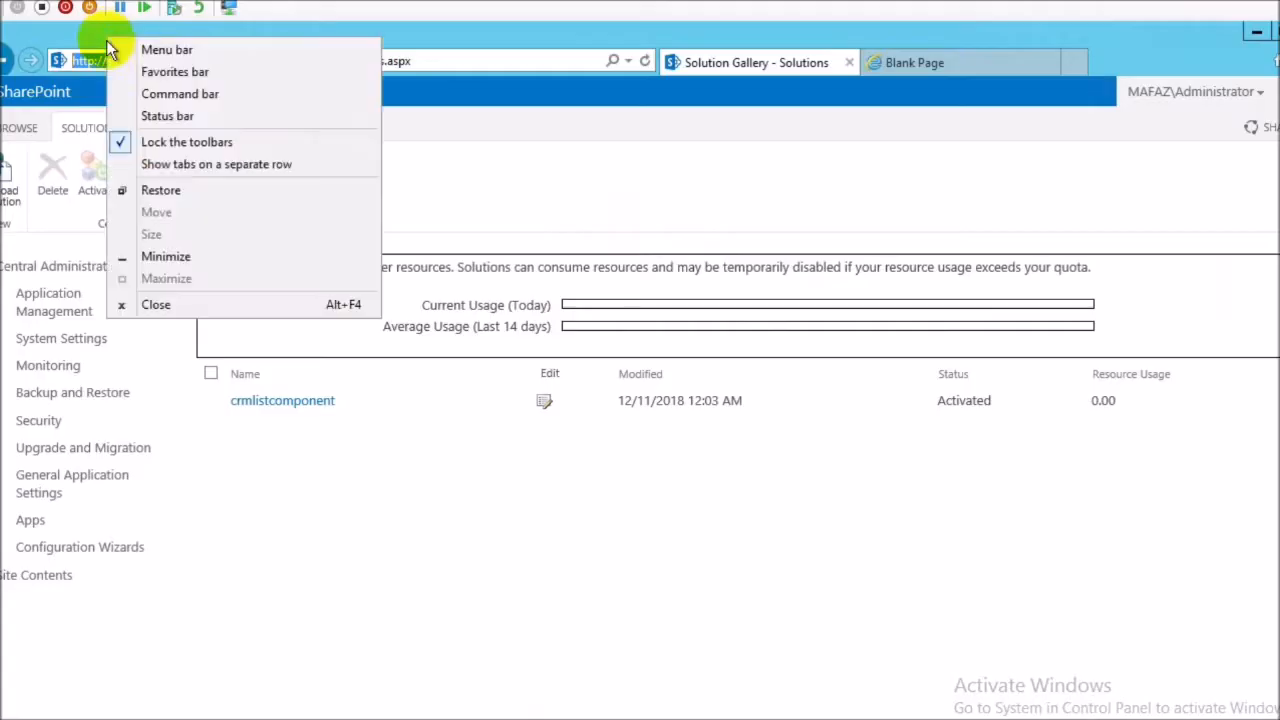
left_click(100, 58)
right_click(102, 58)
left_click(153, 114)
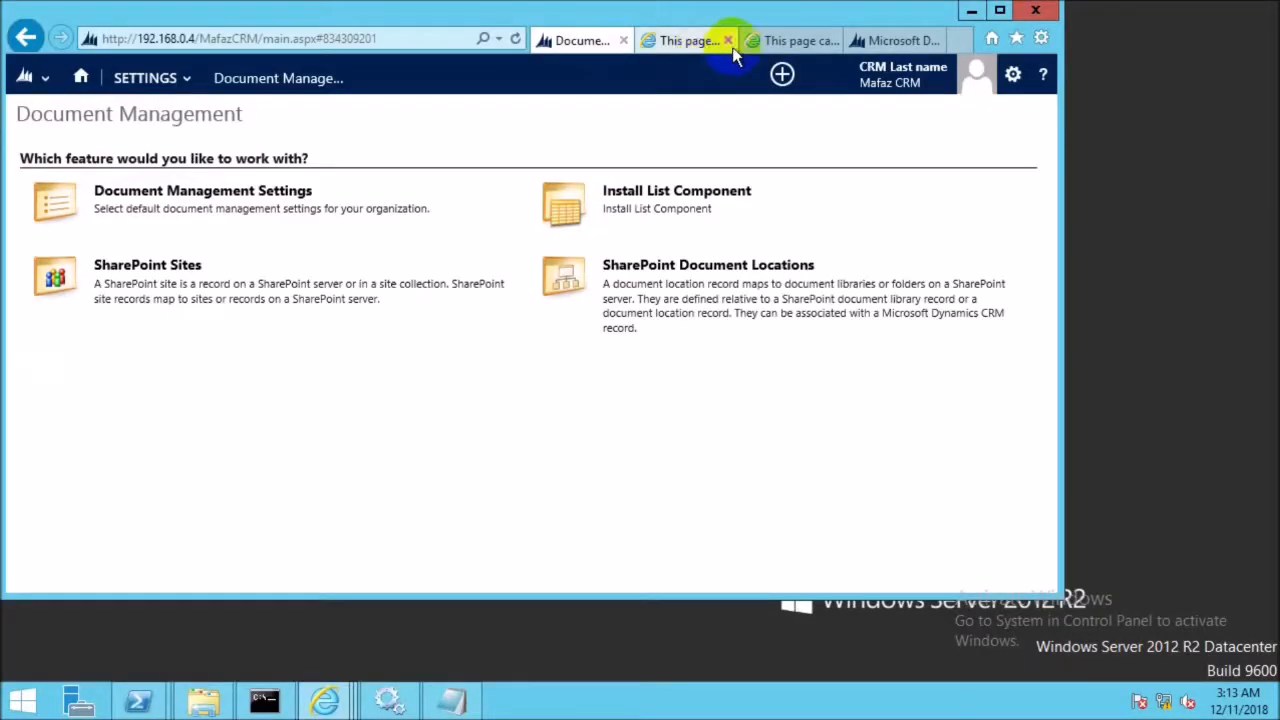
left_click(663, 40)
left_click(358, 45)
key("ctrl+v")
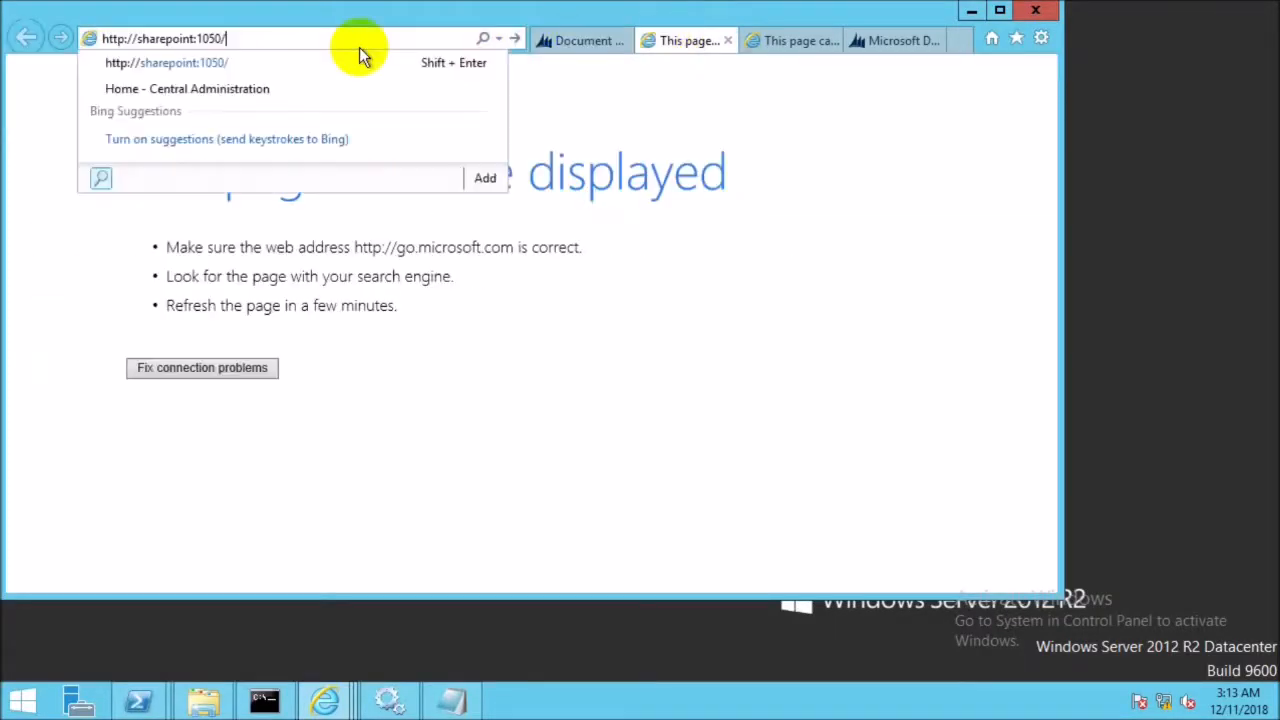
key("Return")
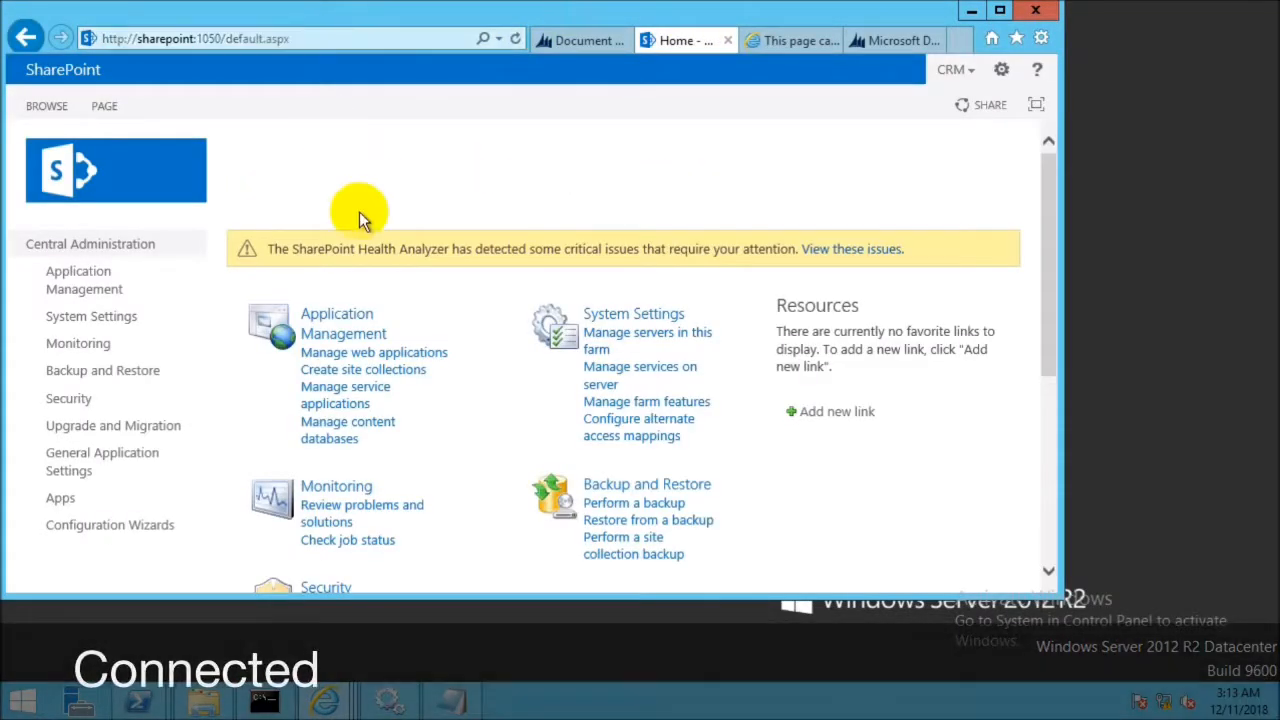
scroll(359, 211, "down", 1)
left_click(589, 42)
left_click(648, 39)
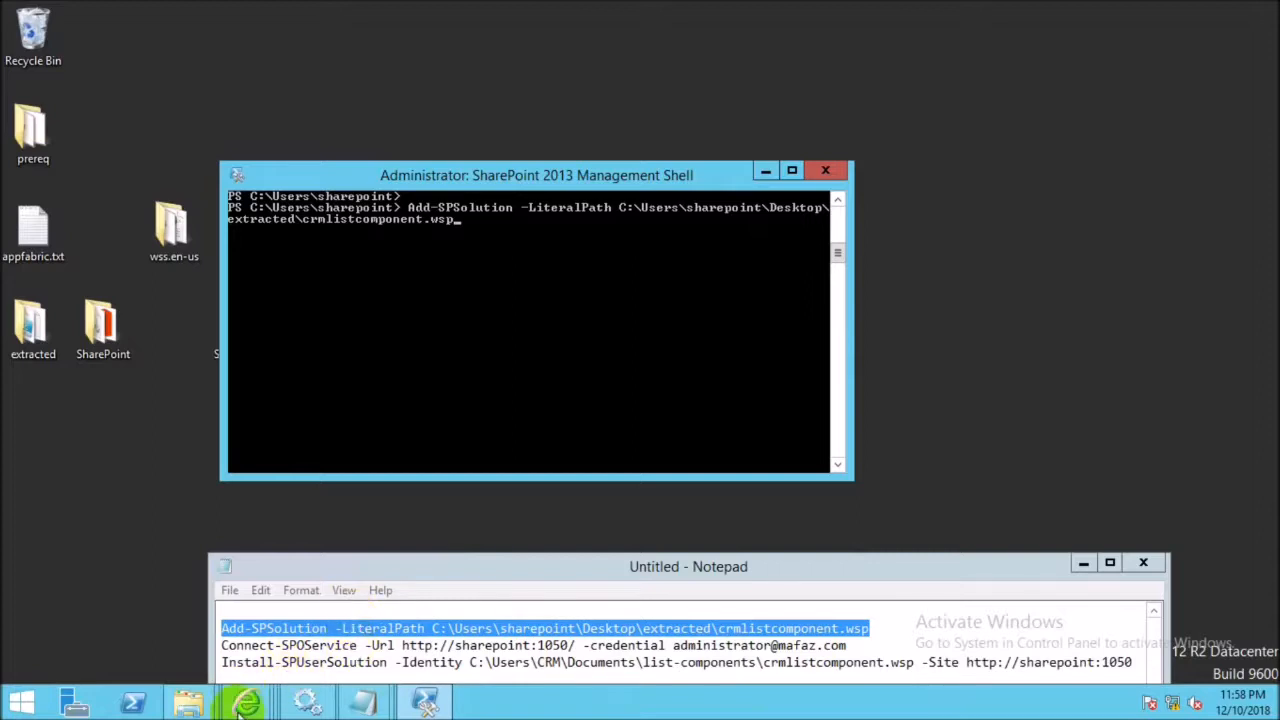
Step: Refresh the Solution Management page to check the deployment of crmlistcomponent.wsp
mouse_move(245, 700)
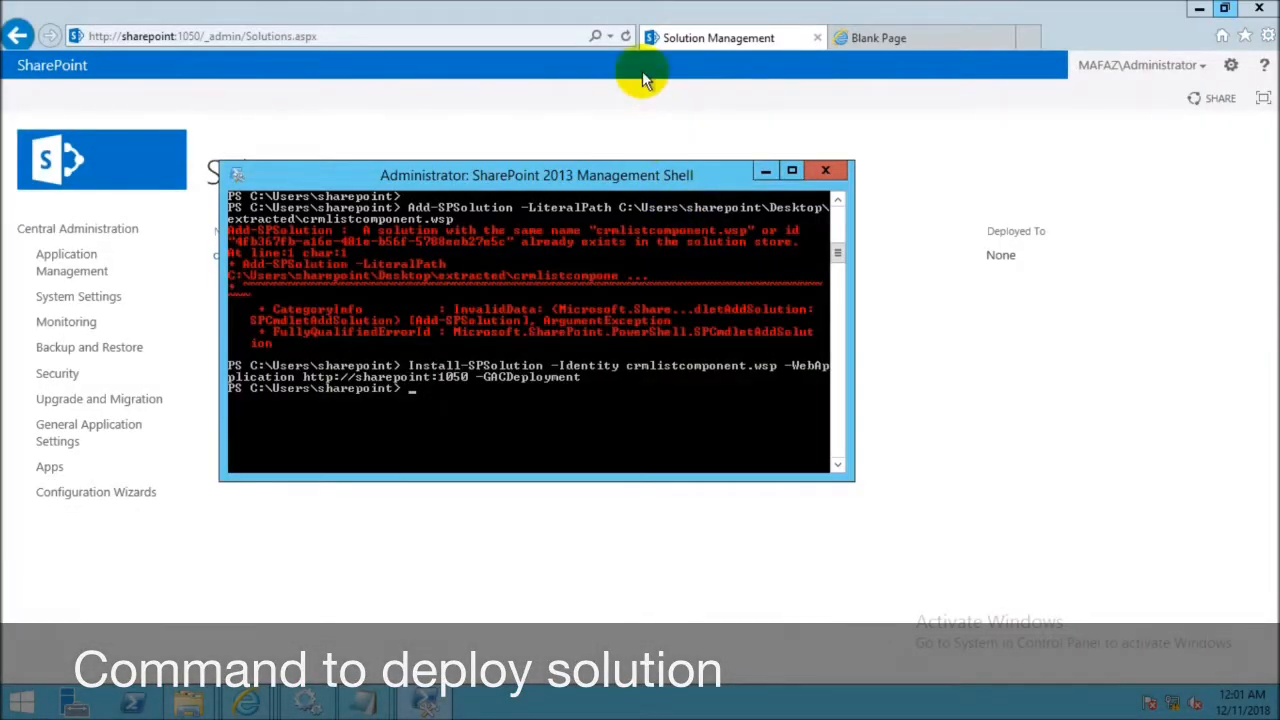
left_click(624, 37)
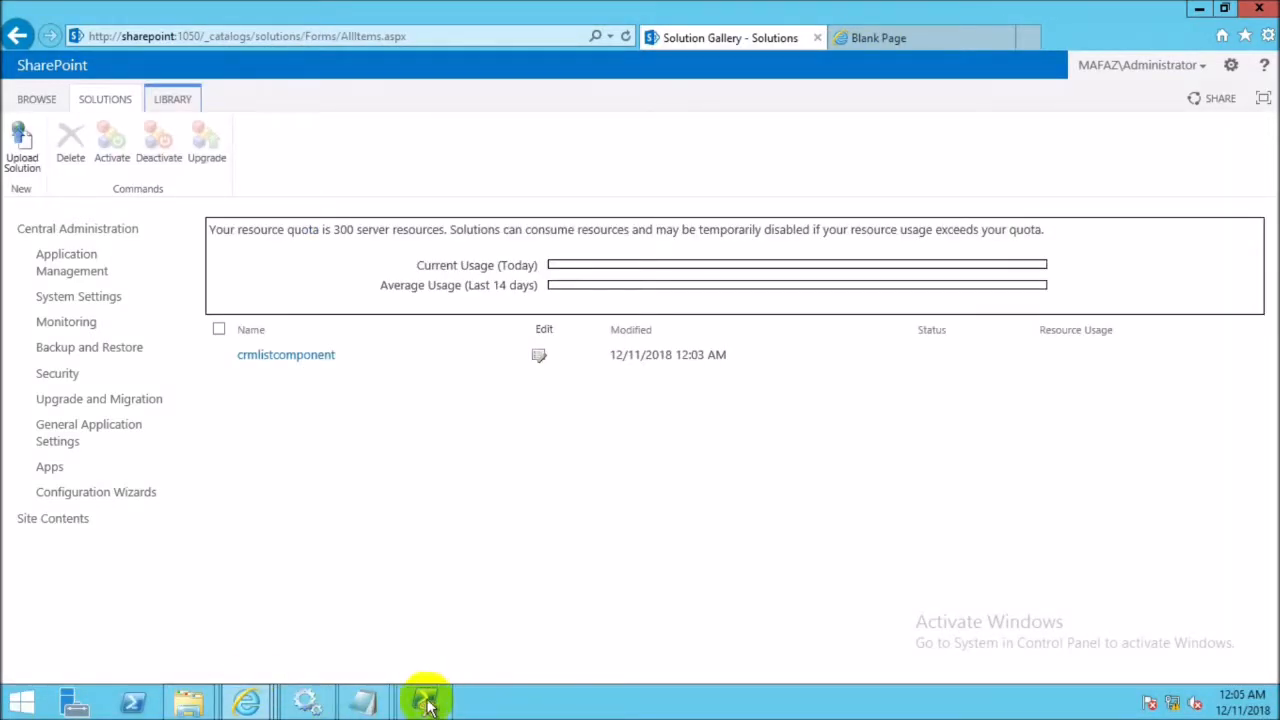
mouse_move(366, 696)
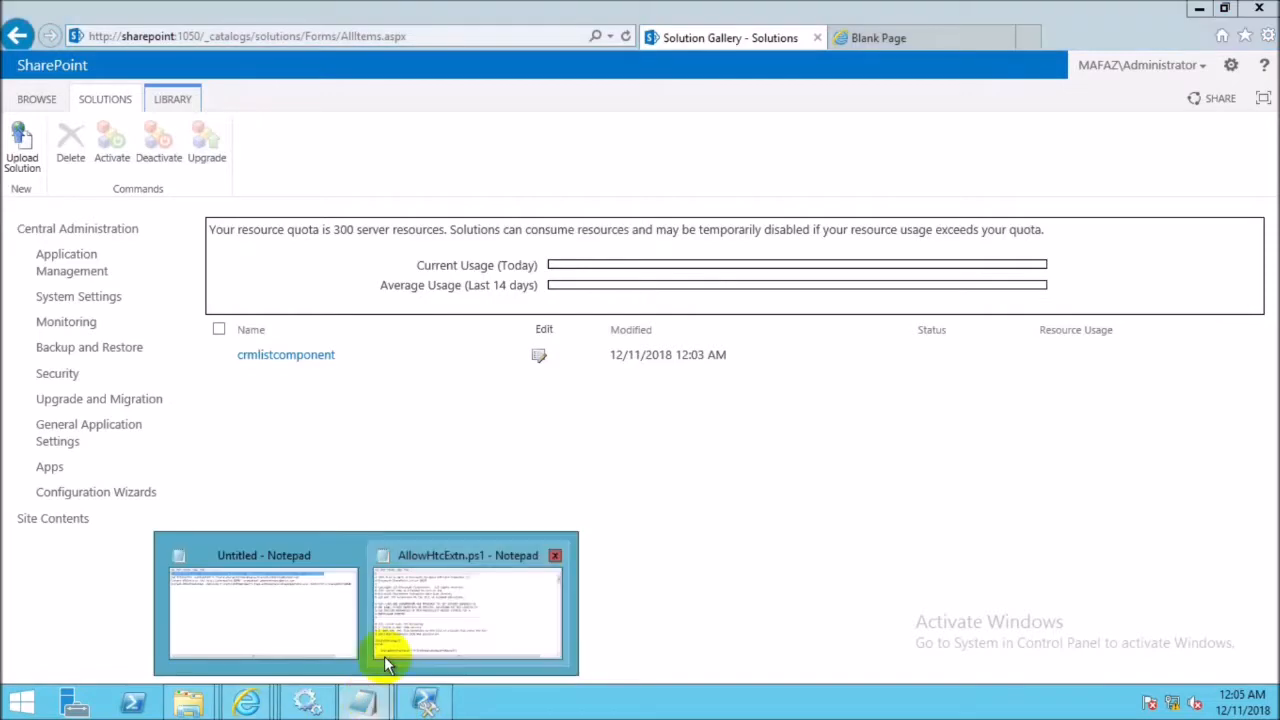
left_click(336, 620)
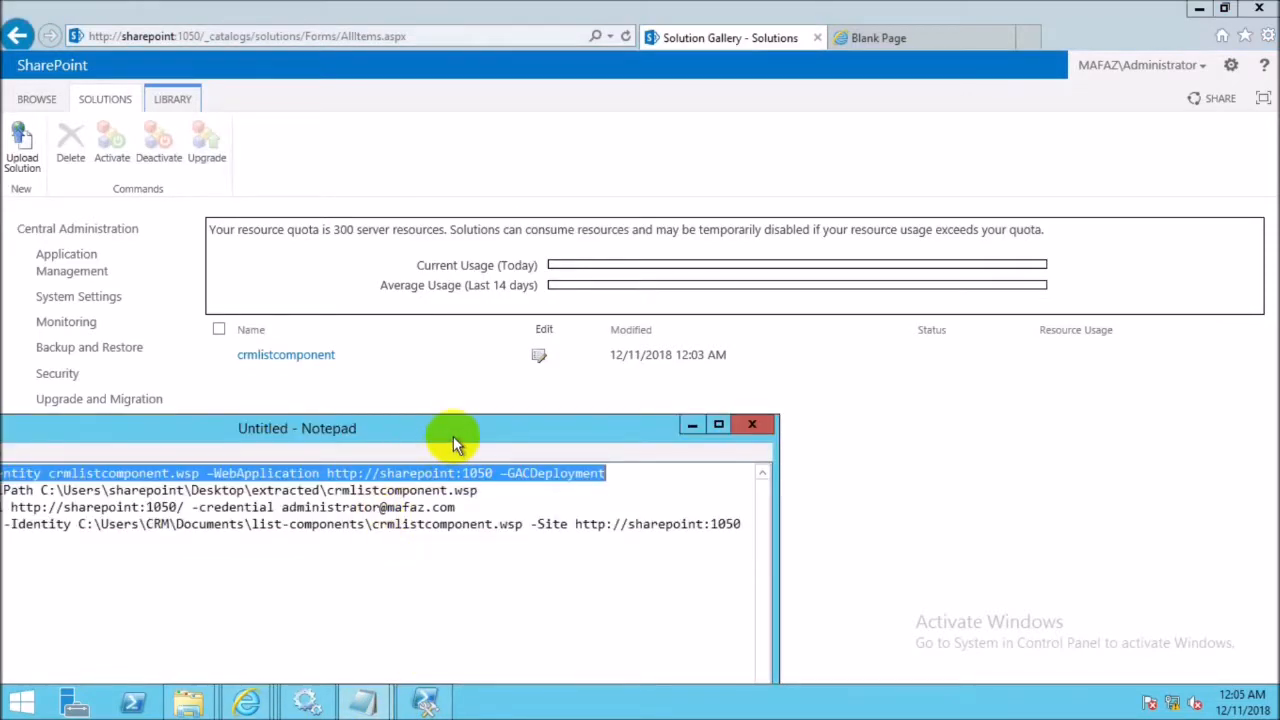
left_click_drag(460, 427, 922, 378)
right_click(404, 410)
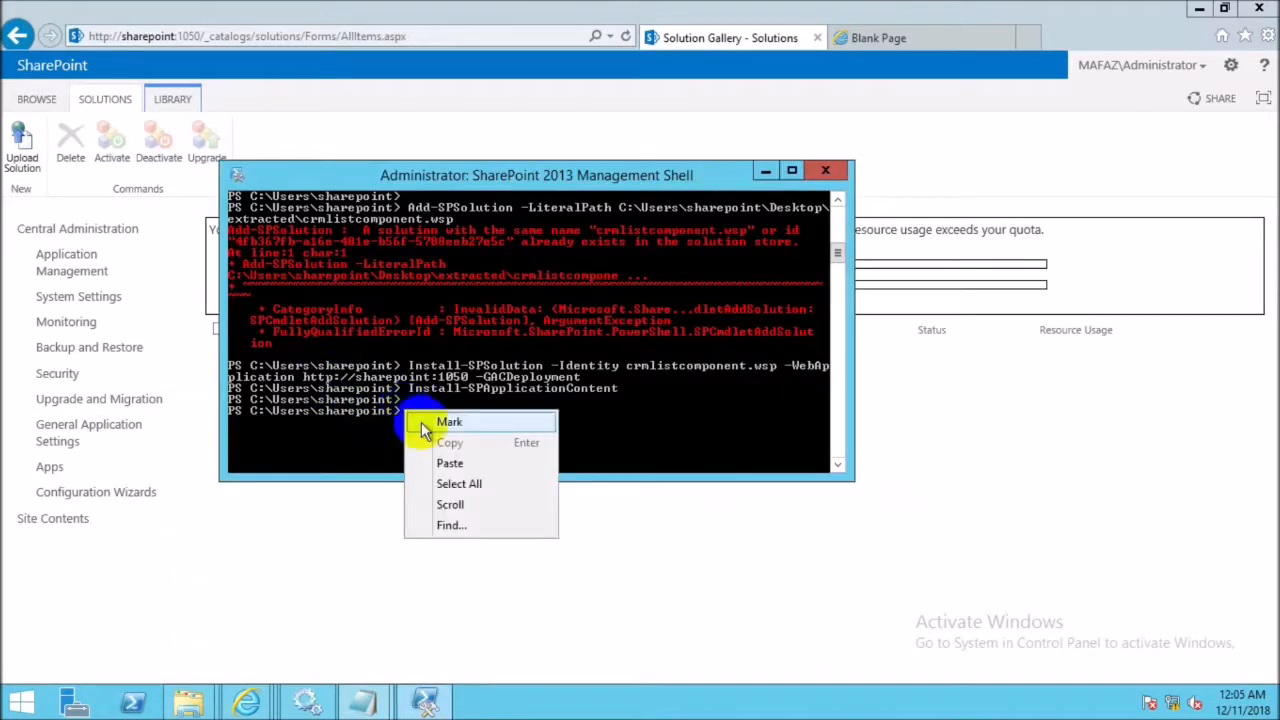
left_click(440, 460)
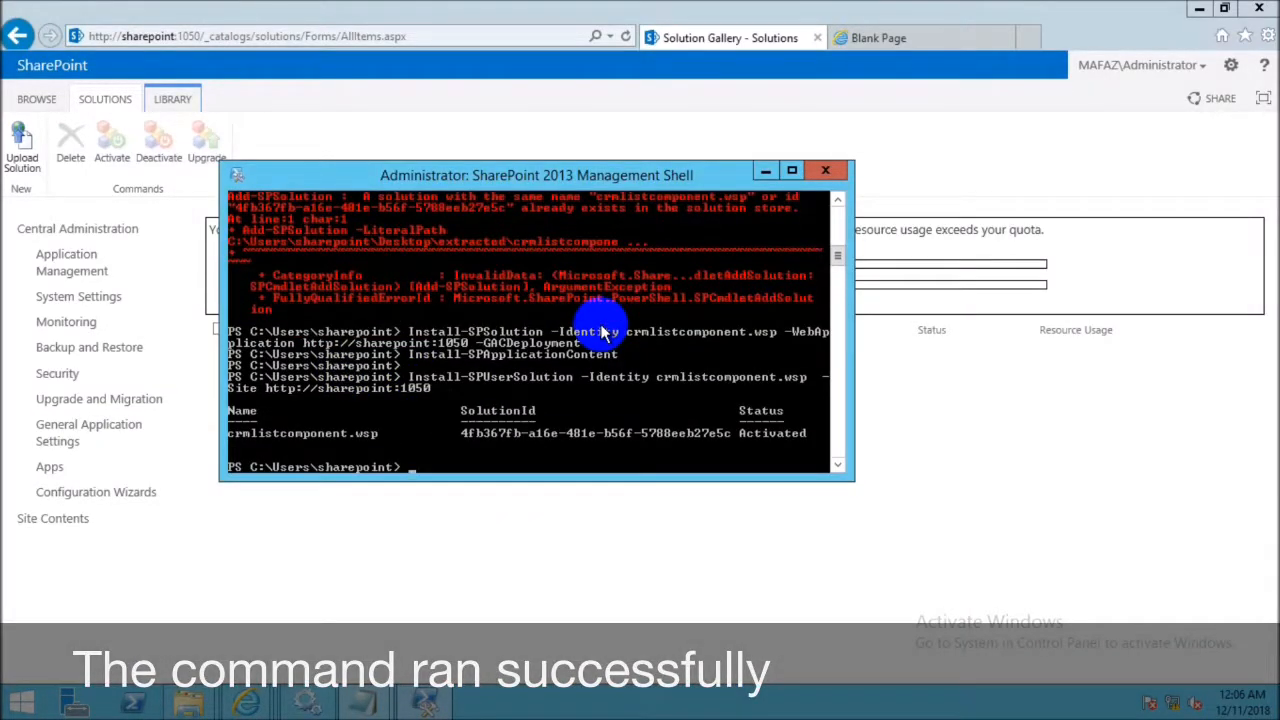
left_click(760, 170)
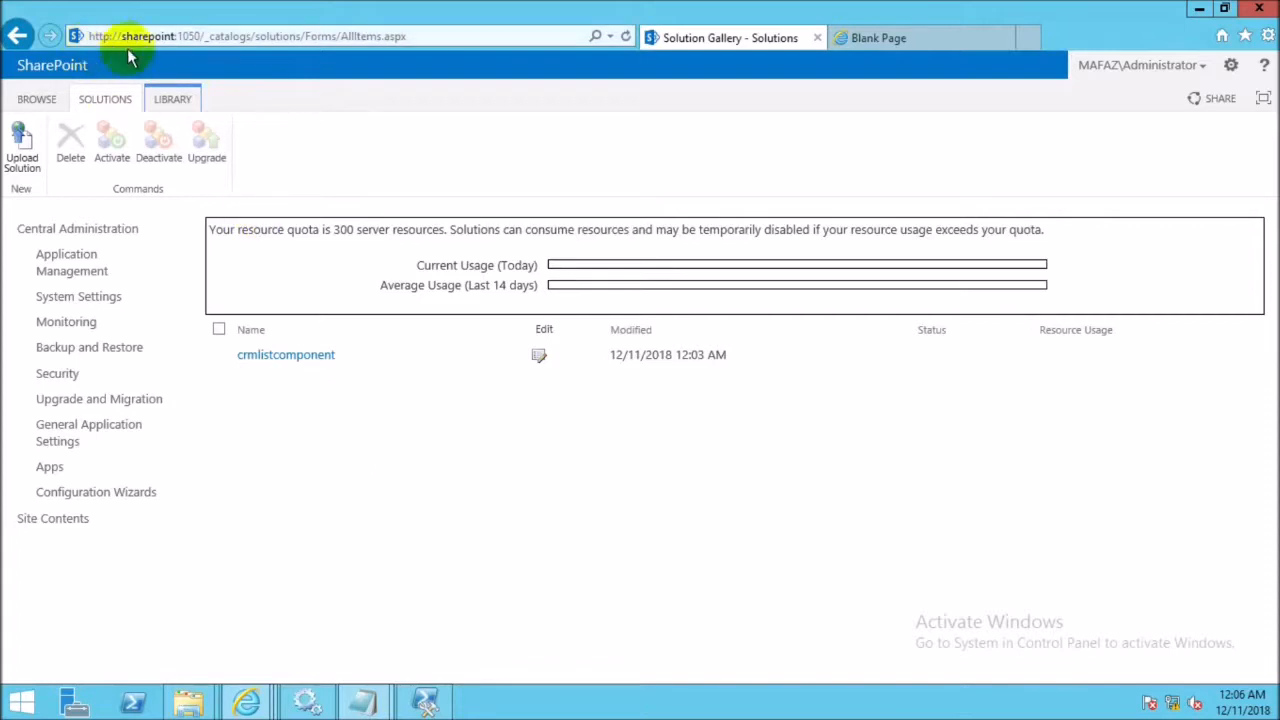
left_click(626, 37)
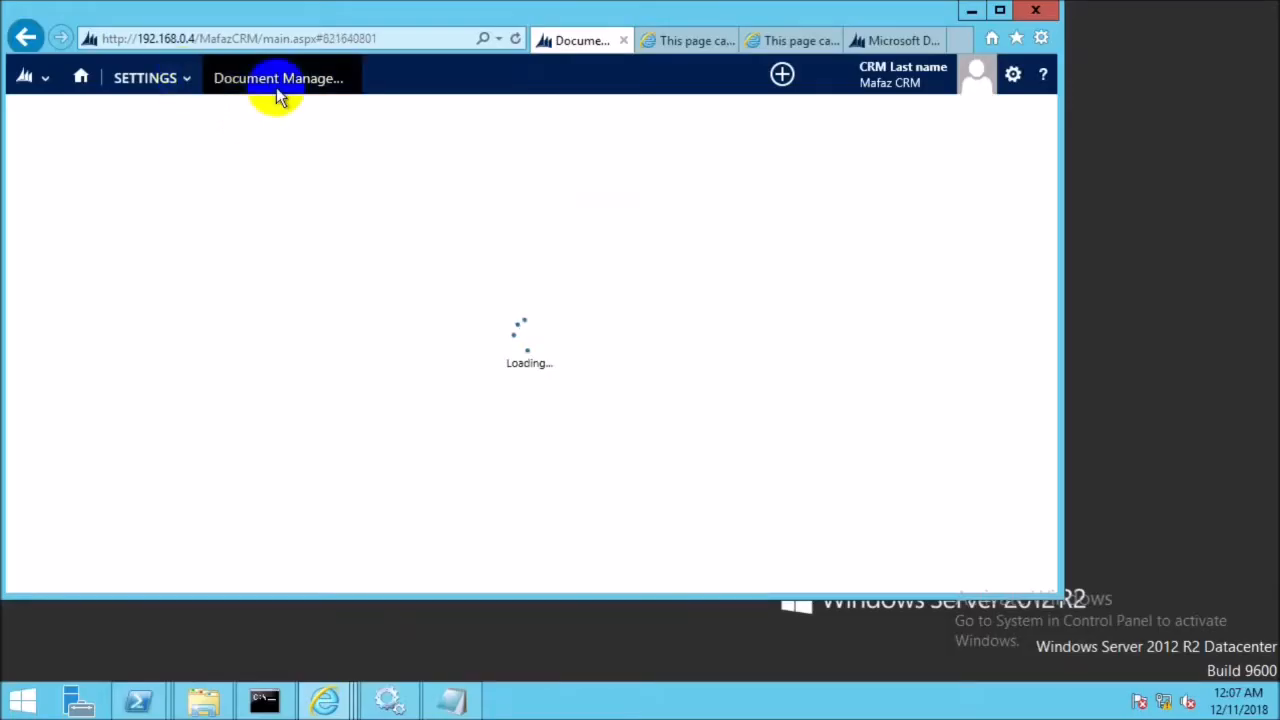
left_click(33, 40)
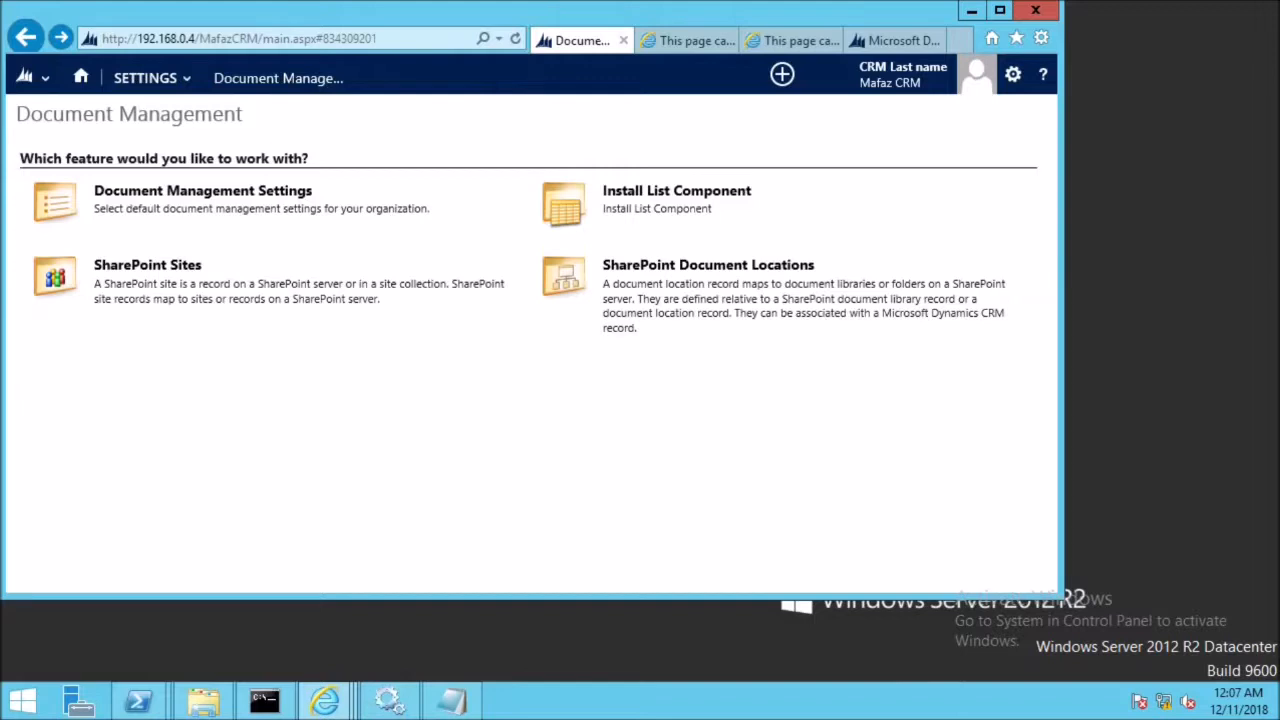
left_click(190, 192)
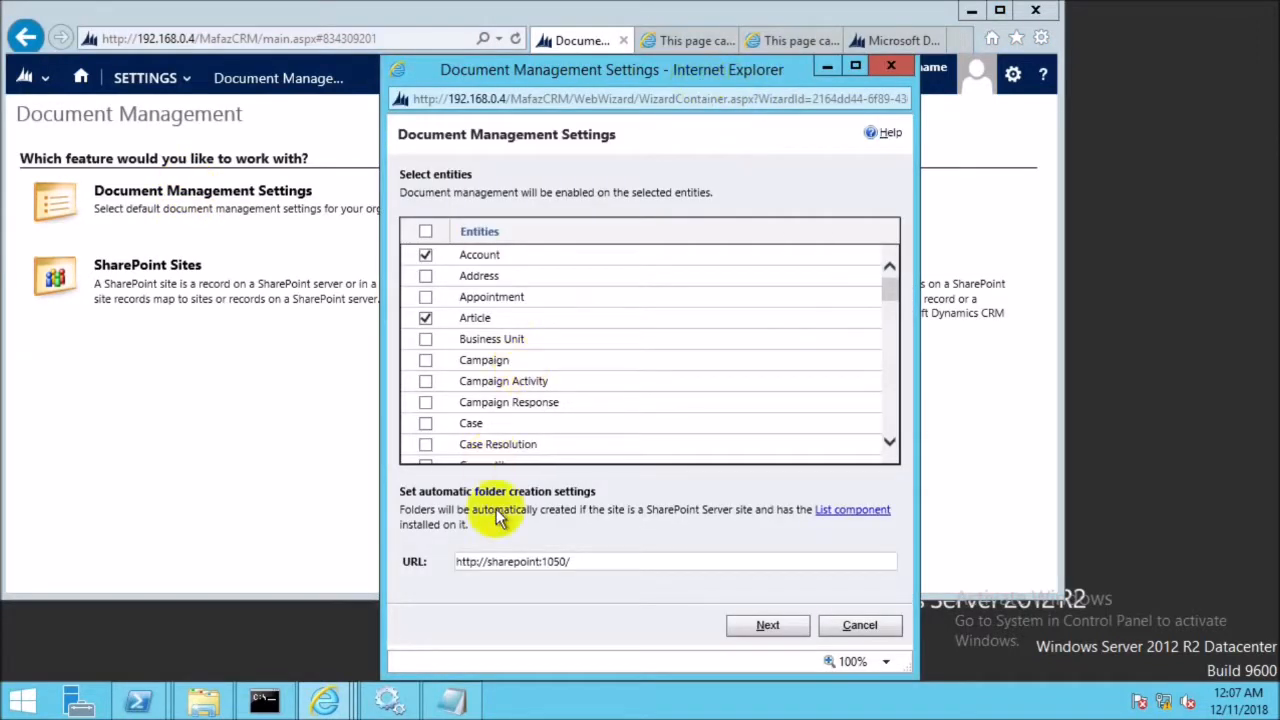
left_click(762, 625)
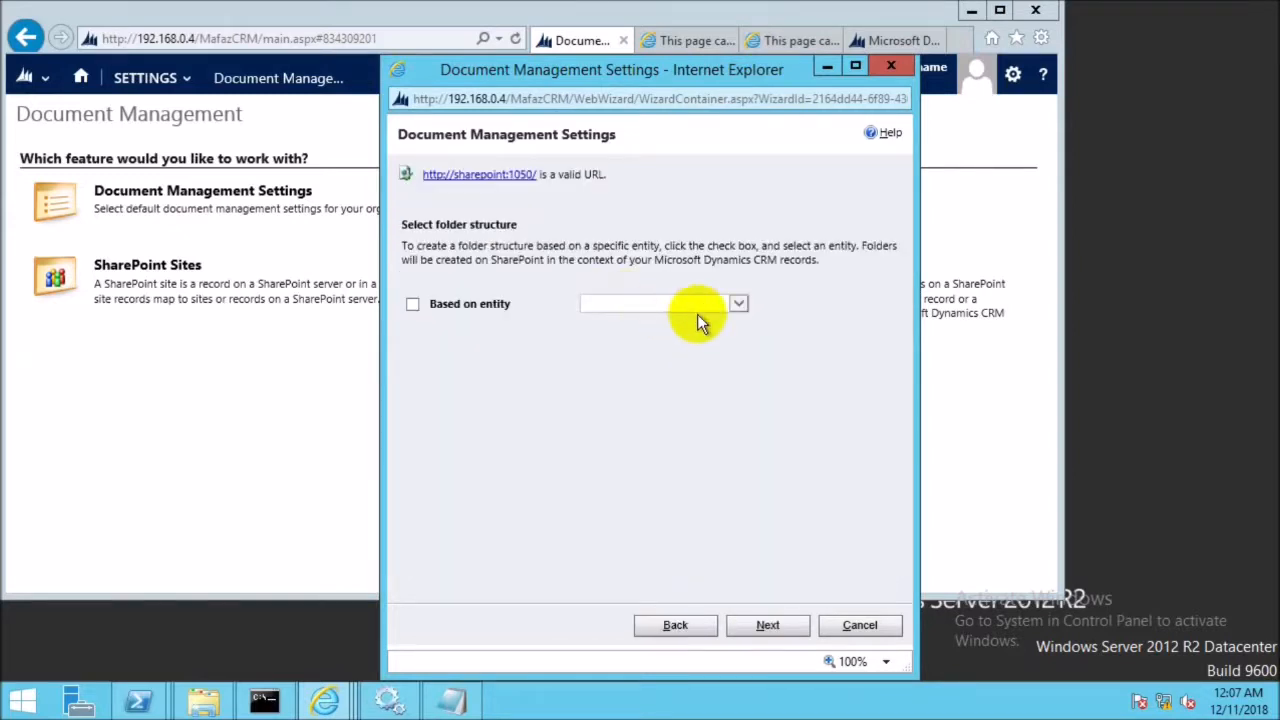
Step: Base the folder structure on the Account entity, create the document libraries on the SharePoint site and finish the wizard
left_click(412, 304)
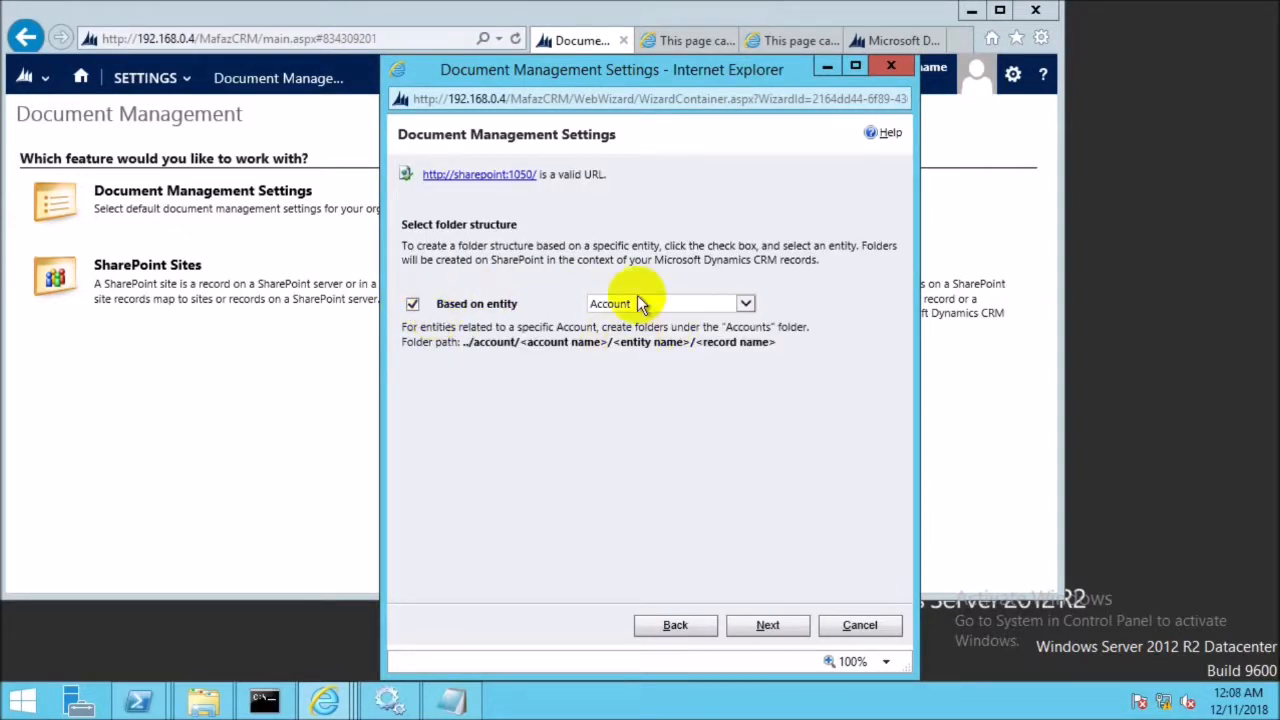
left_click(762, 626)
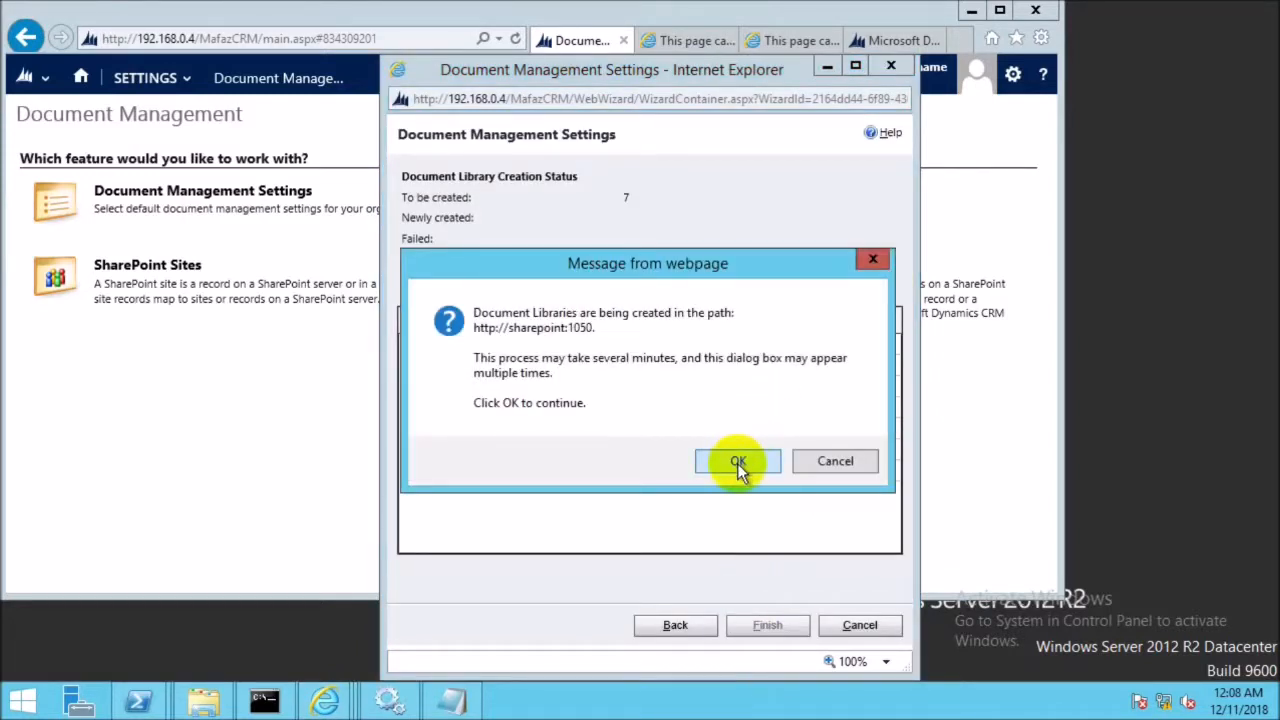
left_click(737, 463)
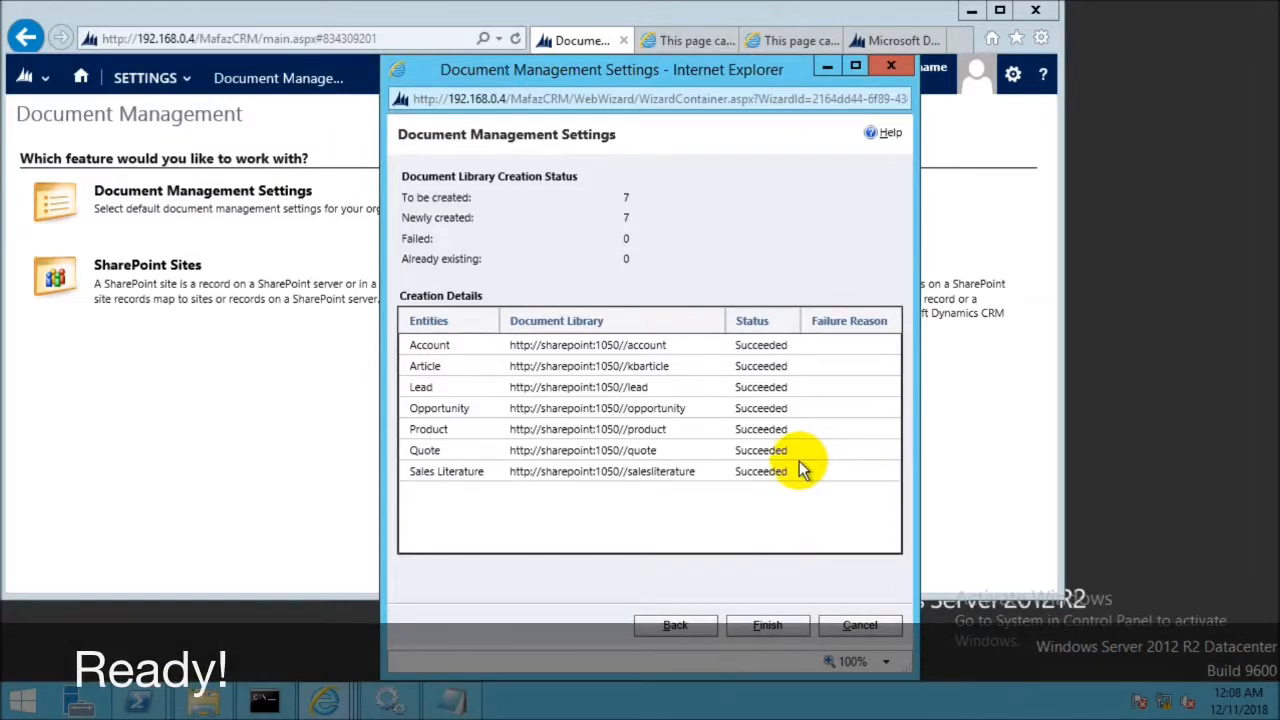
left_click(750, 628)
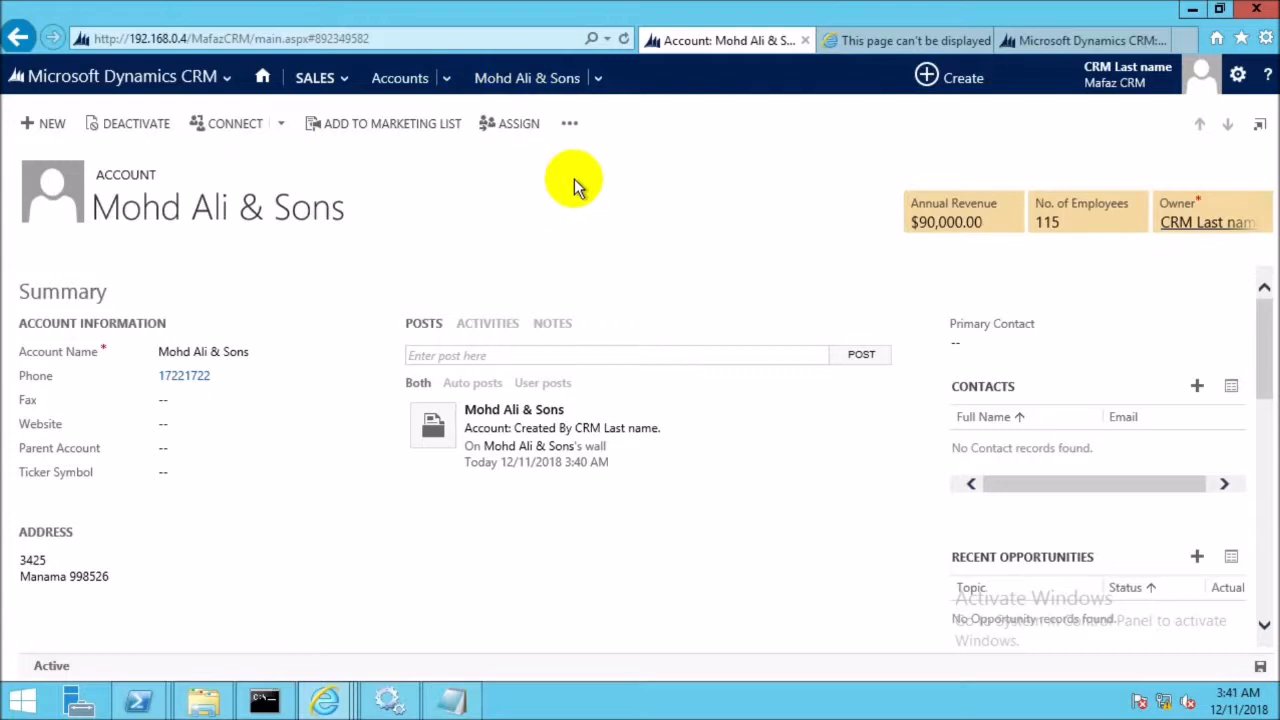
Step: Open the documents of the current CRM account and confirm creating its SharePoint folder
left_click(598, 80)
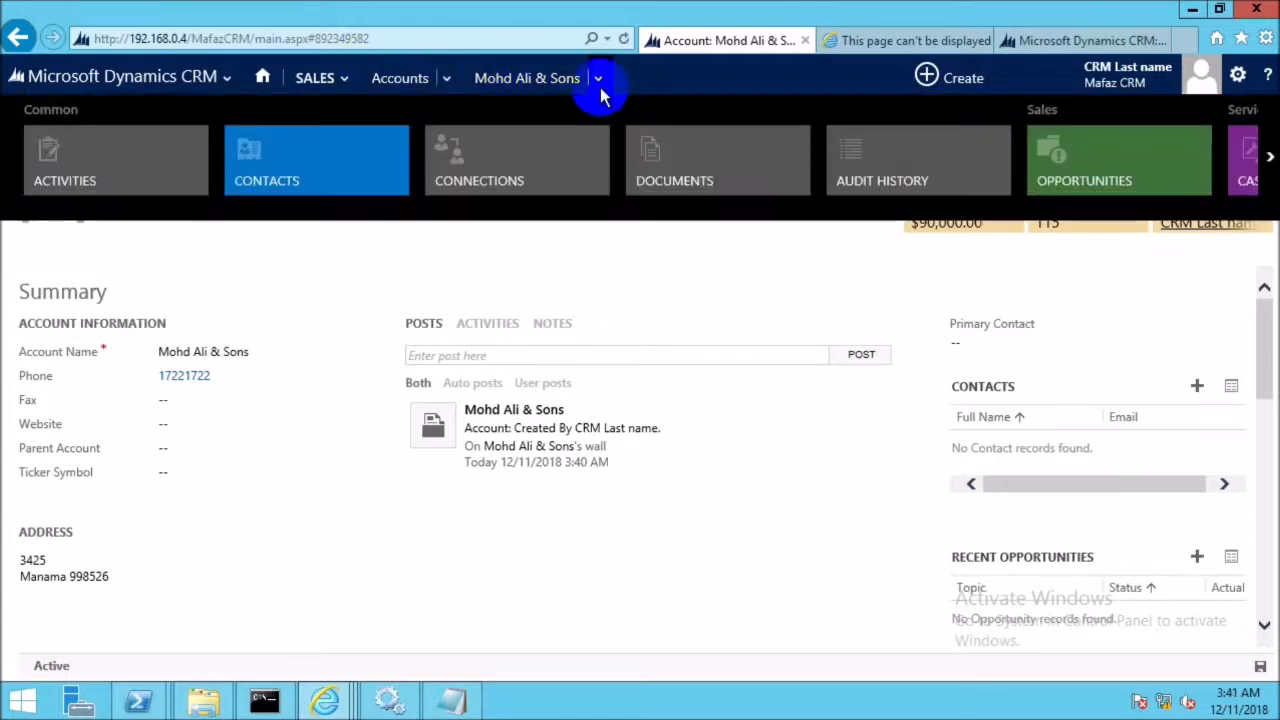
left_click(597, 79)
left_click(597, 79)
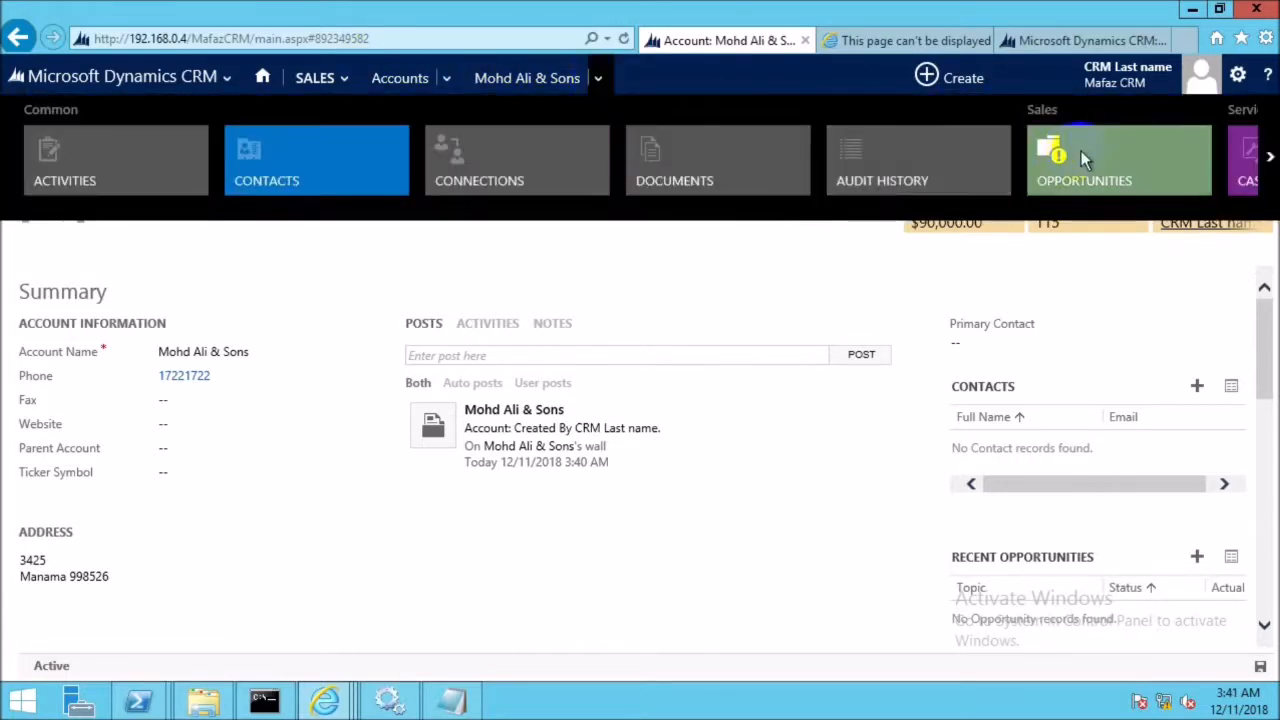
left_click(671, 146)
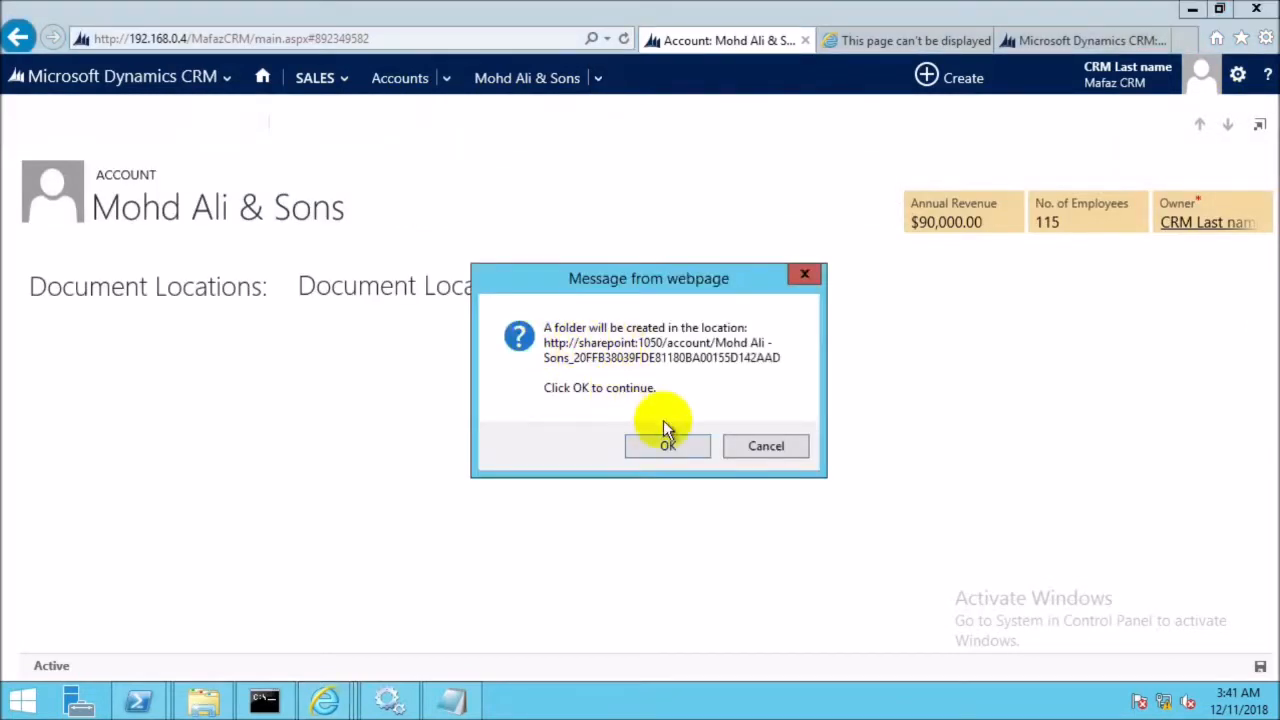
left_click(688, 452)
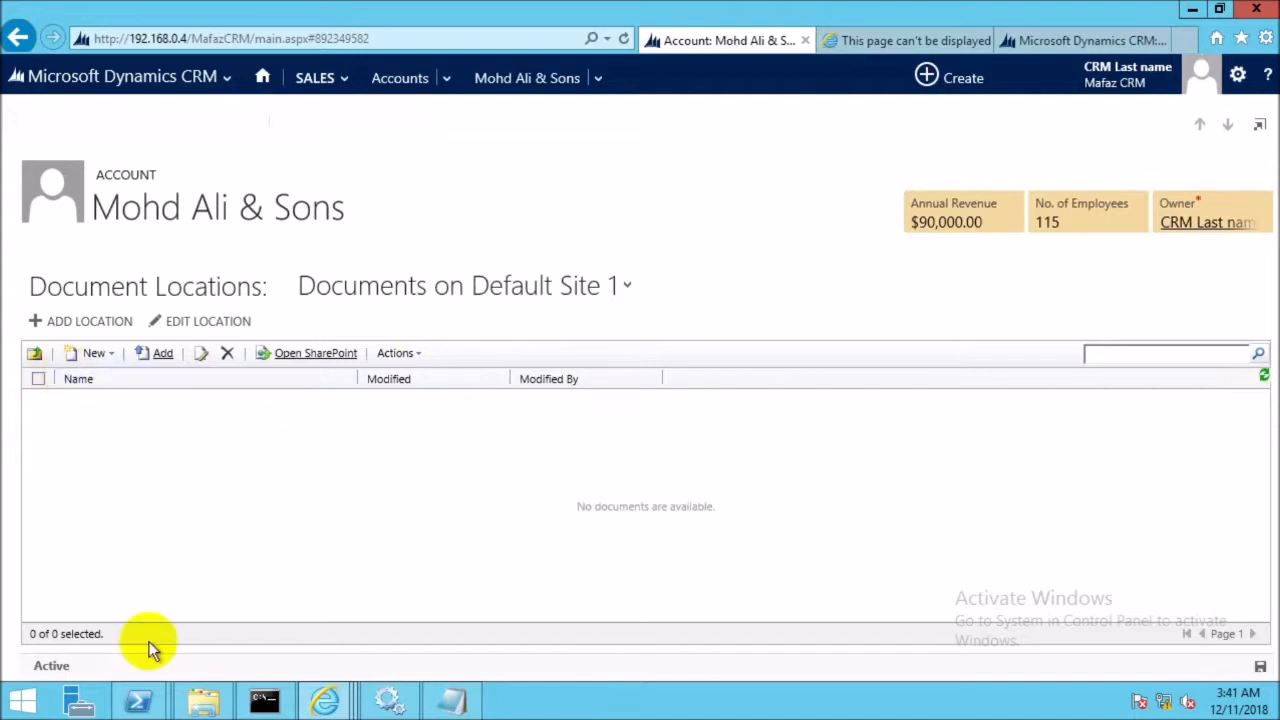
Step: Upload the annual report text document from the desktop to the account's document location
left_click(95, 353)
left_click(98, 379)
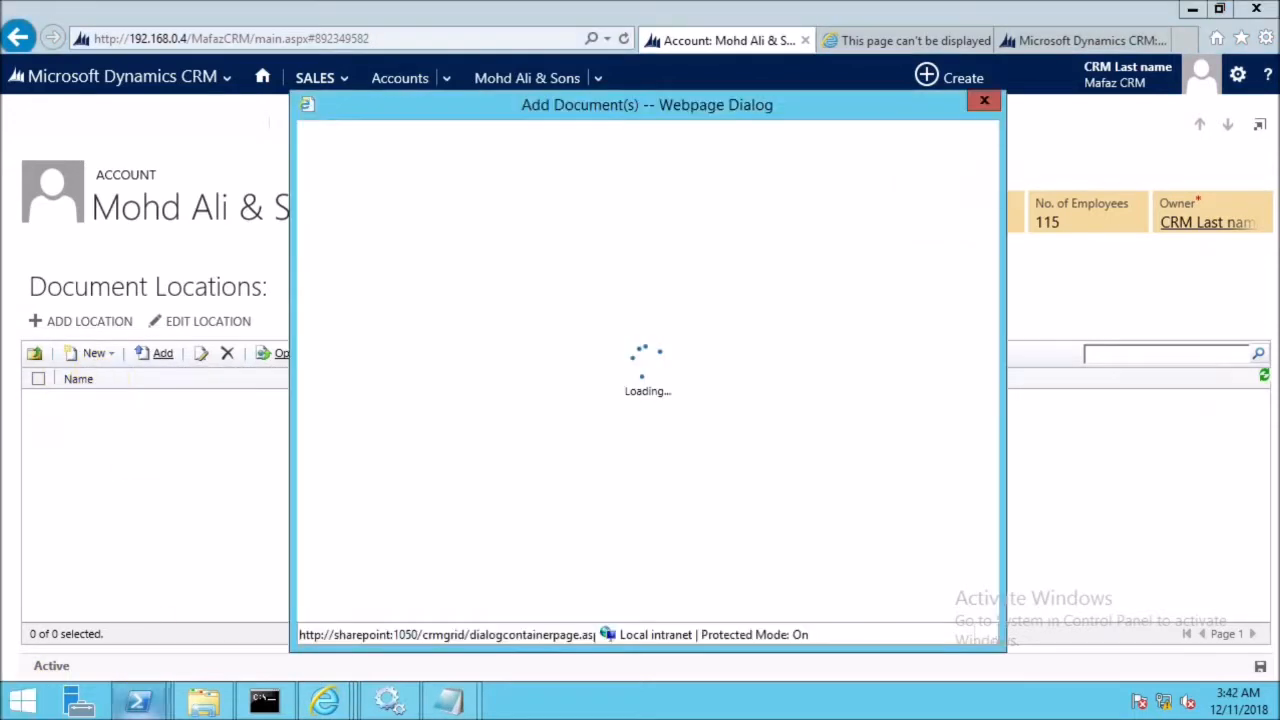
left_click(792, 141)
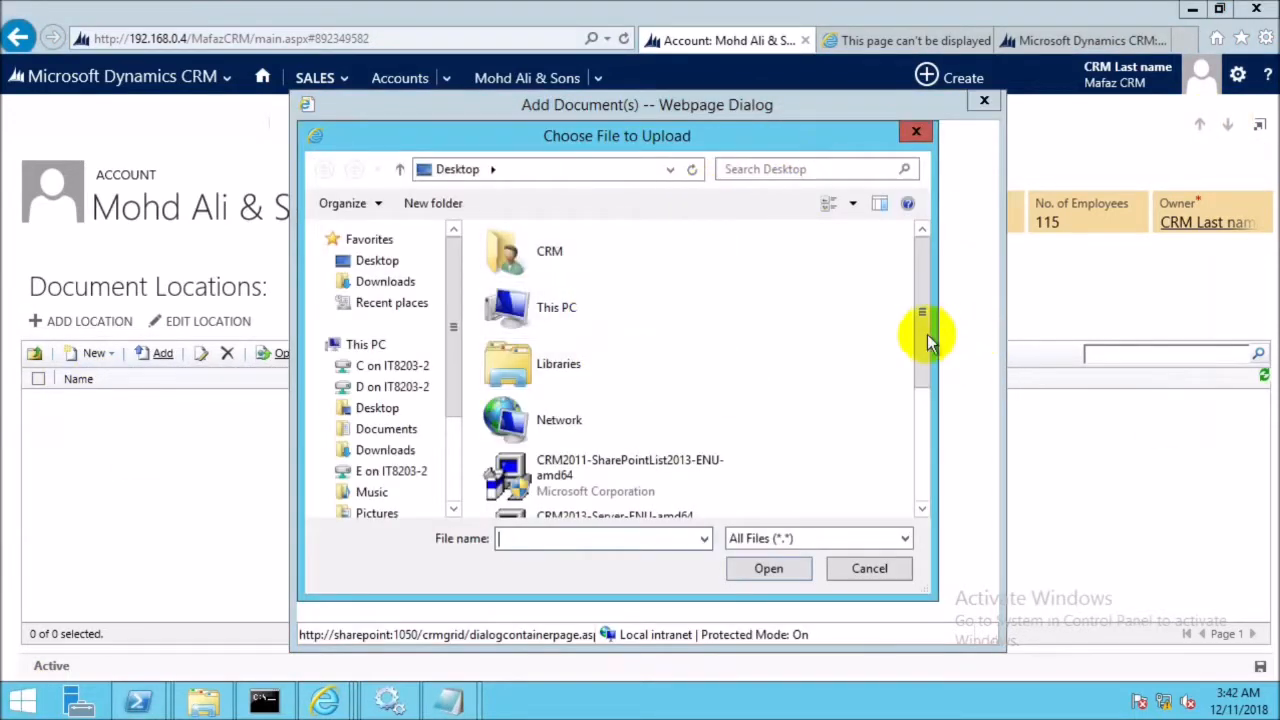
left_click_drag(923, 337, 921, 460)
double_click(680, 380)
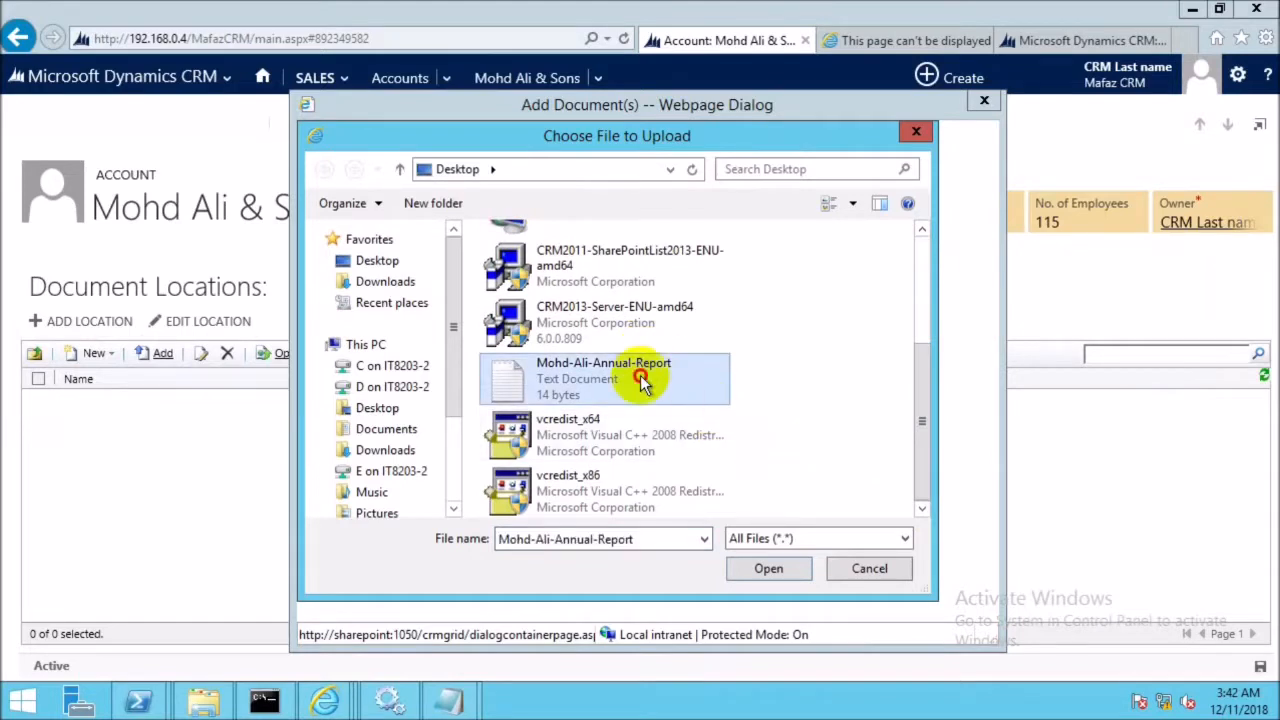
left_click(762, 267)
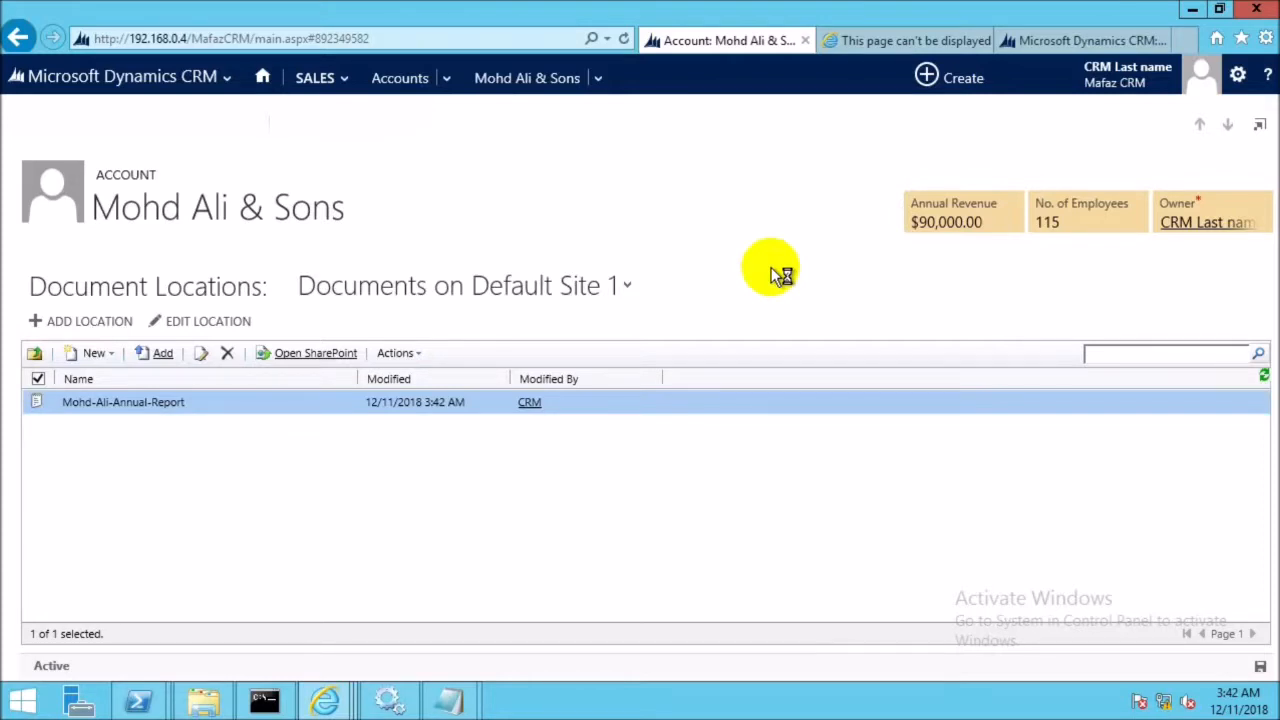
Step: Open the account's folder in SharePoint and view the text of the uploaded annual report
left_click(326, 355)
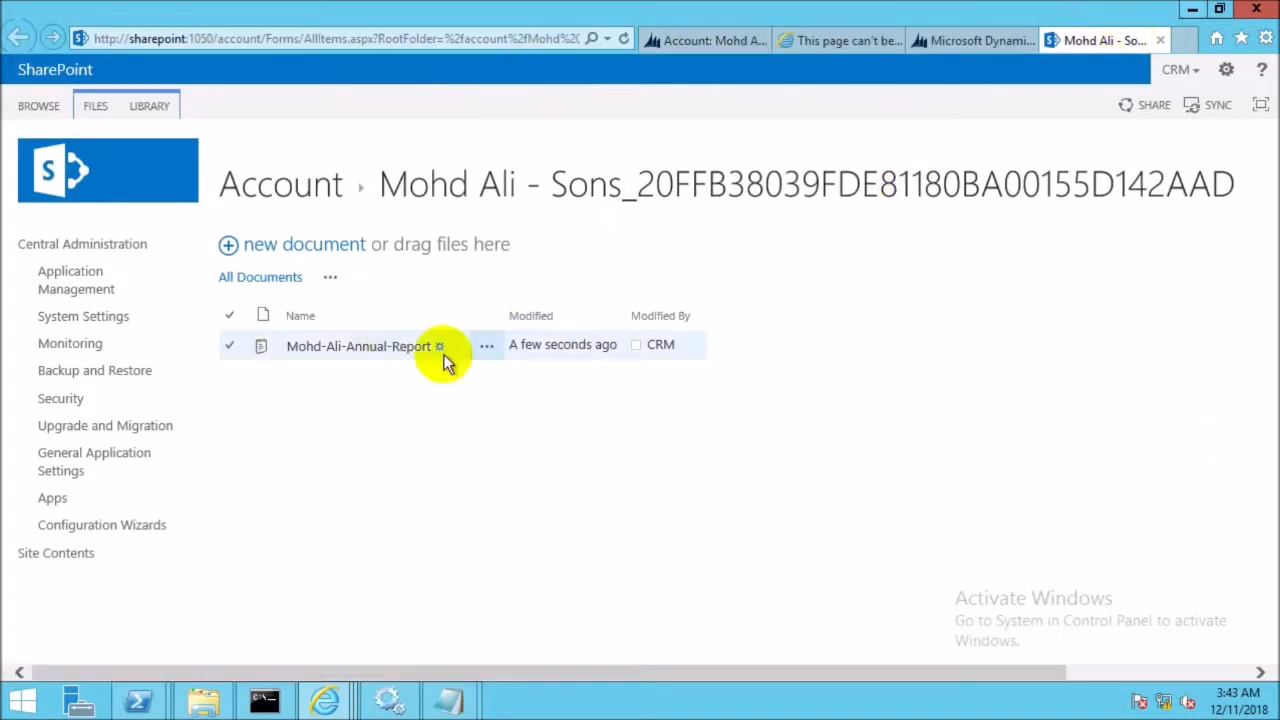
left_click(409, 354)
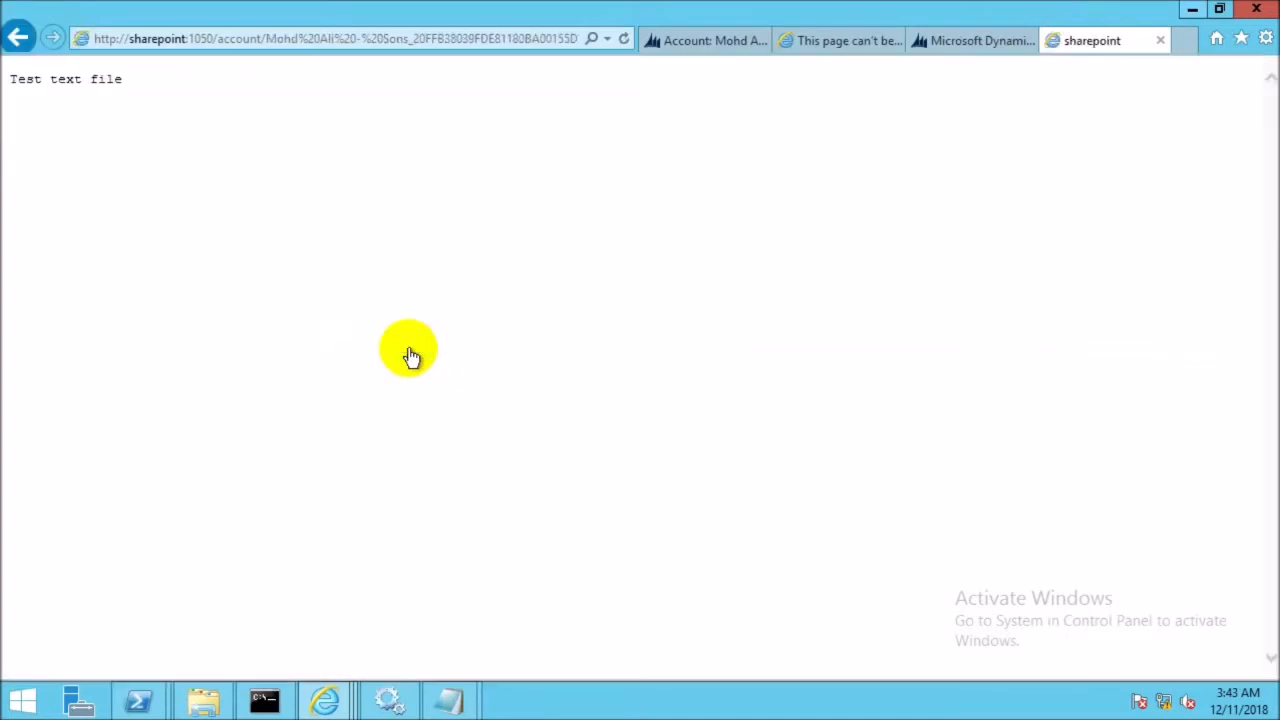
left_click(9, 90)
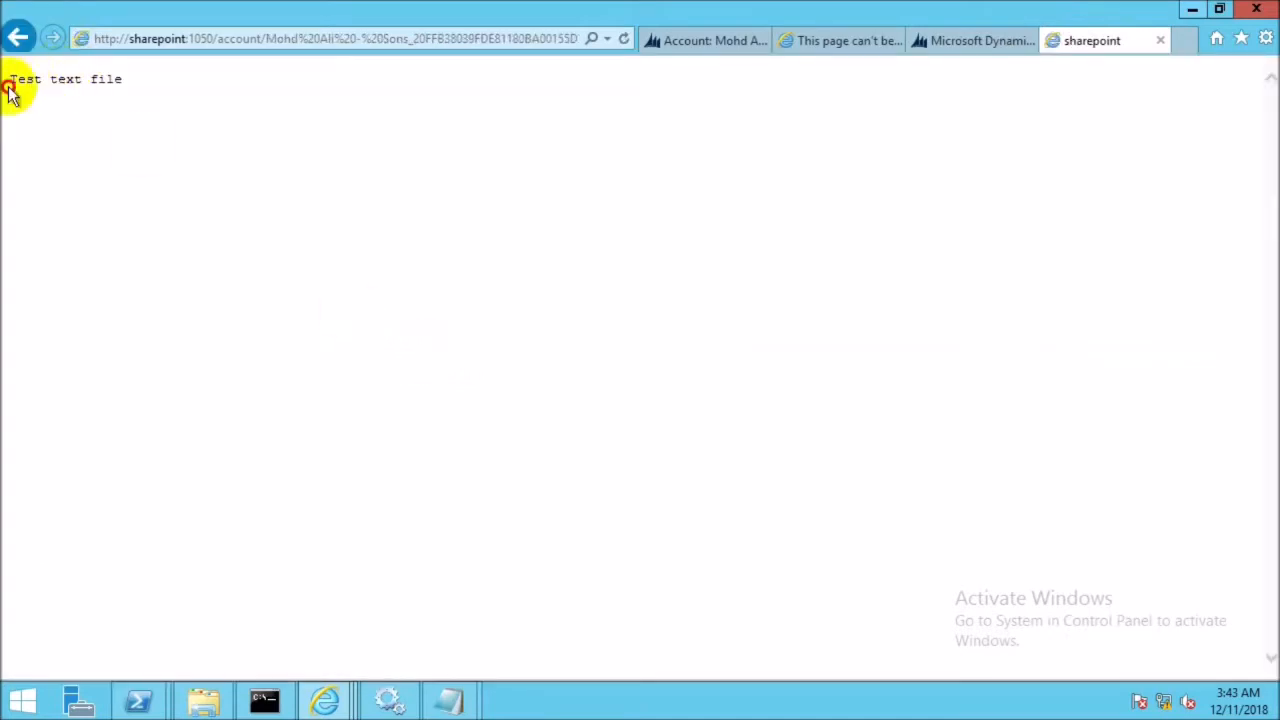
left_click(16, 87)
left_click_drag(16, 87, 133, 93)
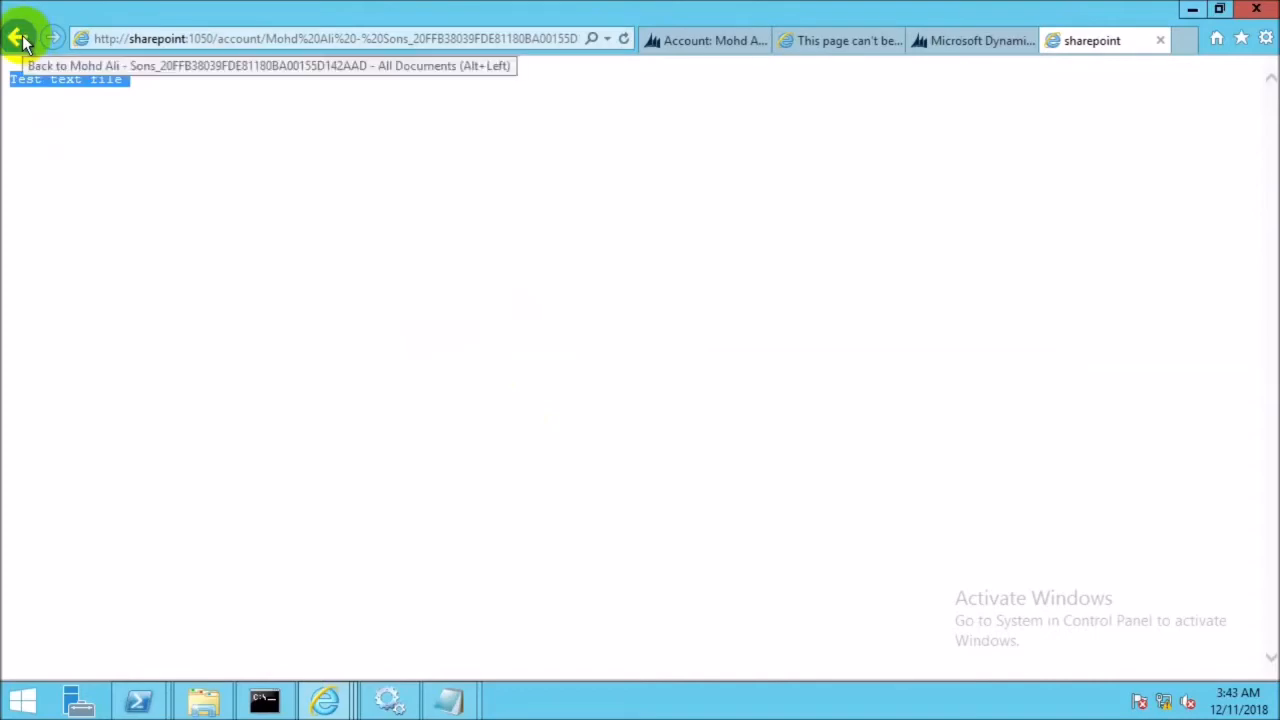